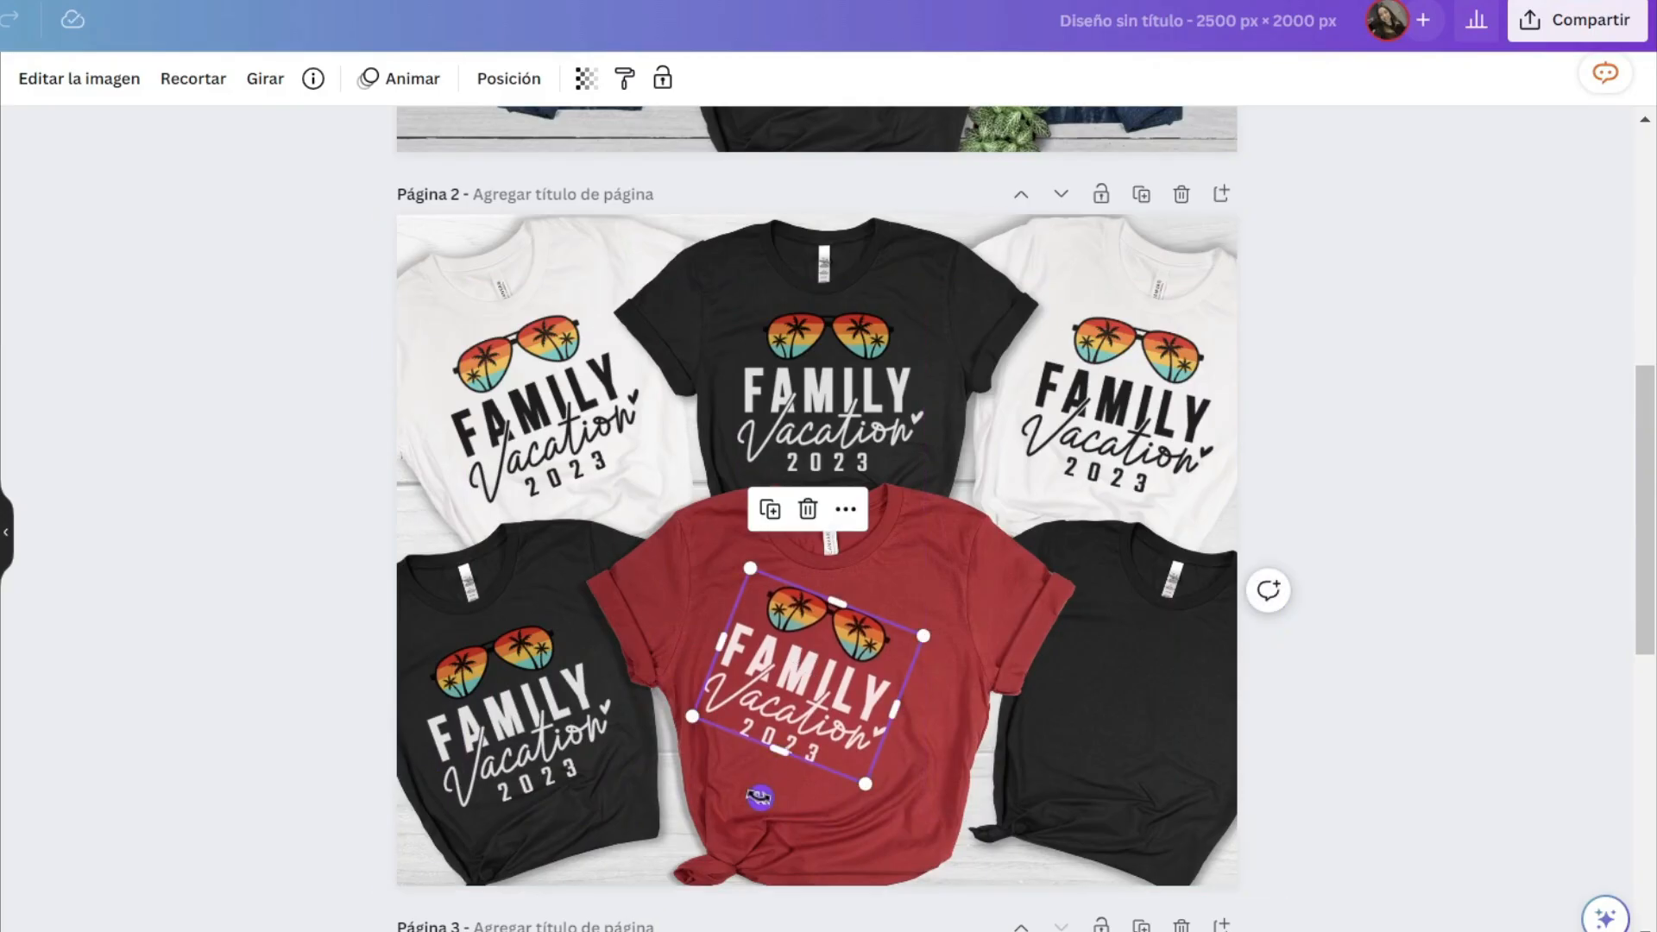
- Straighten the Family Vacation design on the red shirt and place a tilted copy on the empty black shirt beside it
{"action": "left_click_drag", "start_coordinate": [761, 894], "coordinate": [844, 802]}
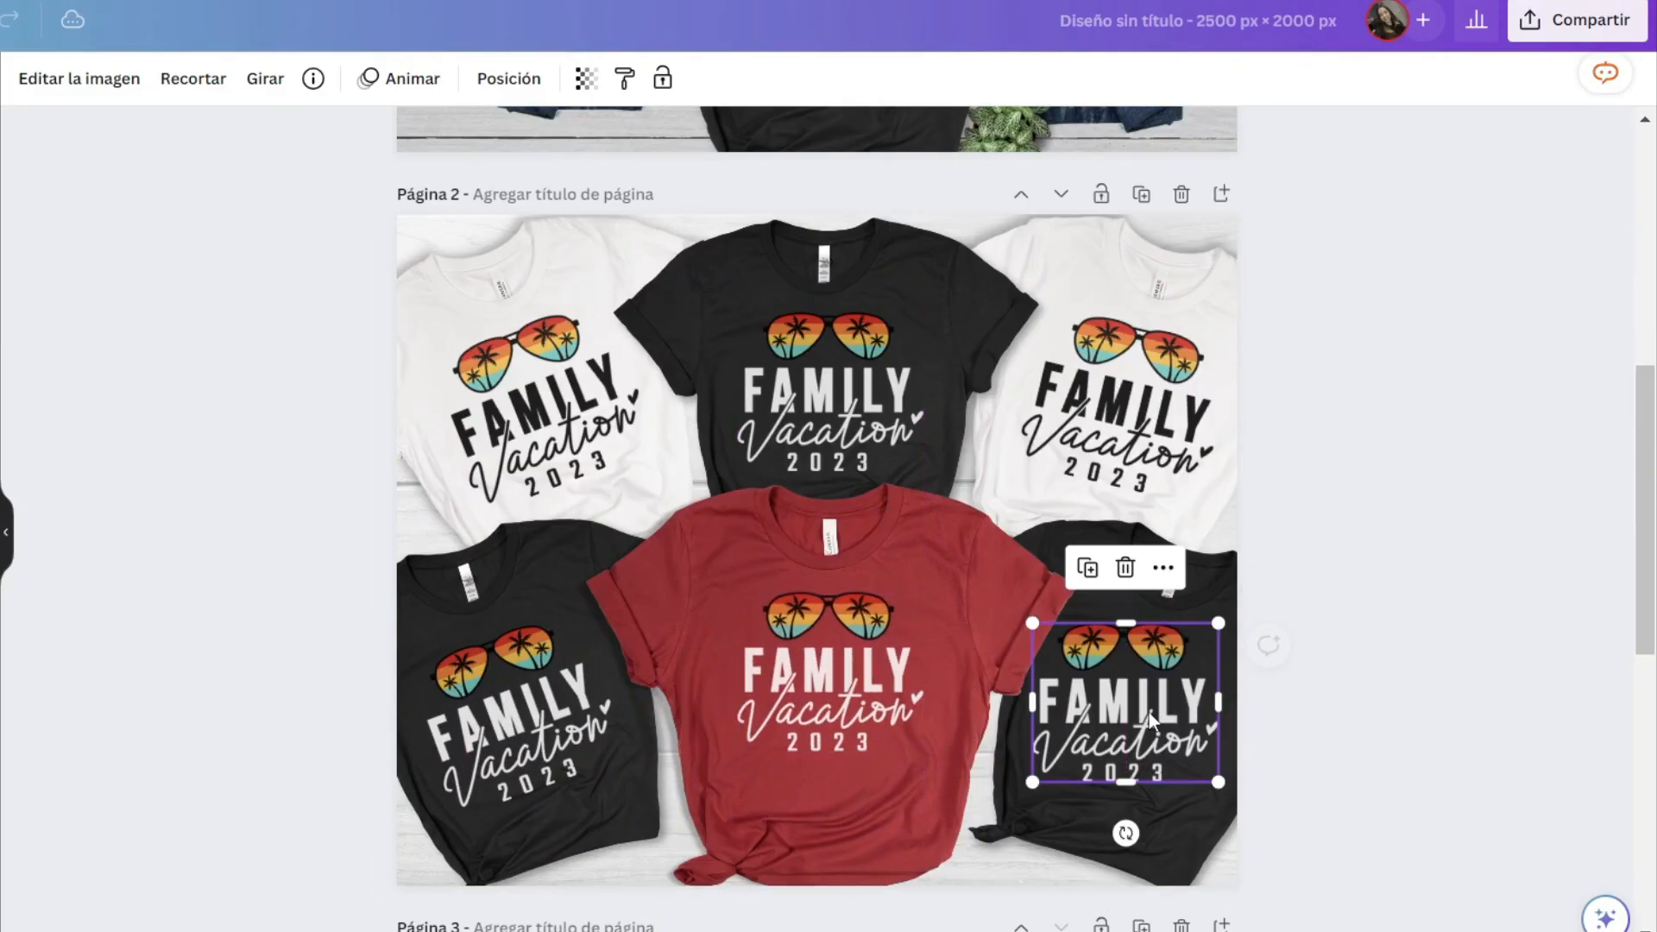
{"action": "left_click_drag", "start_coordinate": [1127, 832], "coordinate": [1090, 820]}
{"action": "left_click_drag", "start_coordinate": [1149, 720], "coordinate": [1155, 718]}
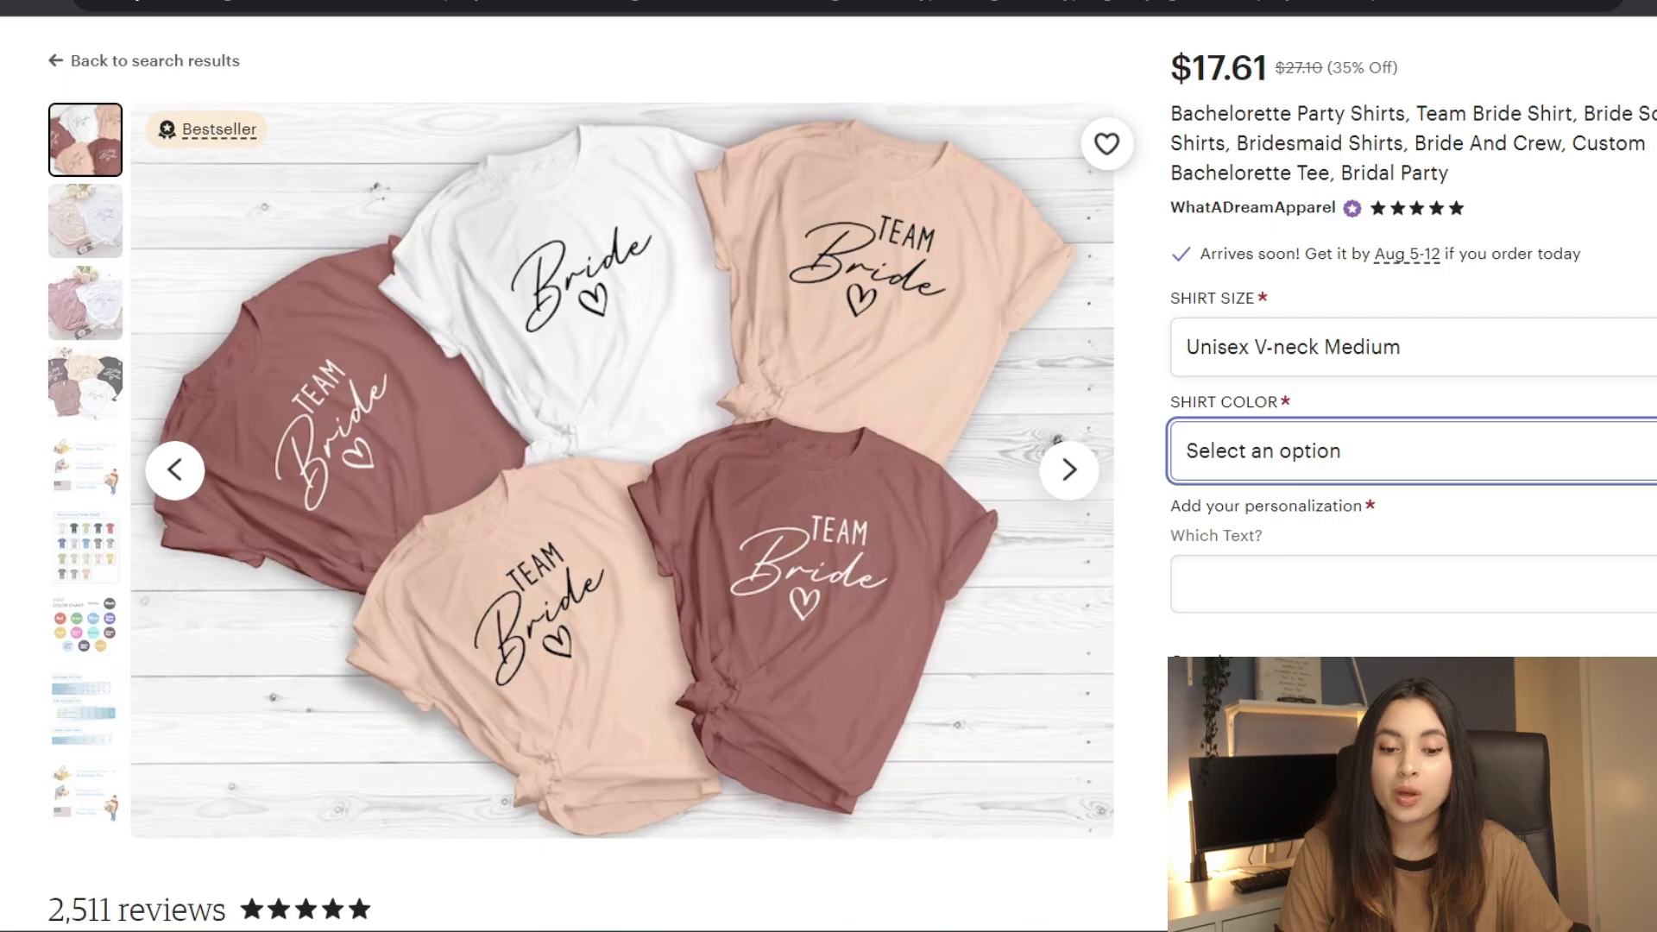
{"action": "scroll", "coordinate": [596, 173], "scroll_direction": "up", "scroll_amount": 1}
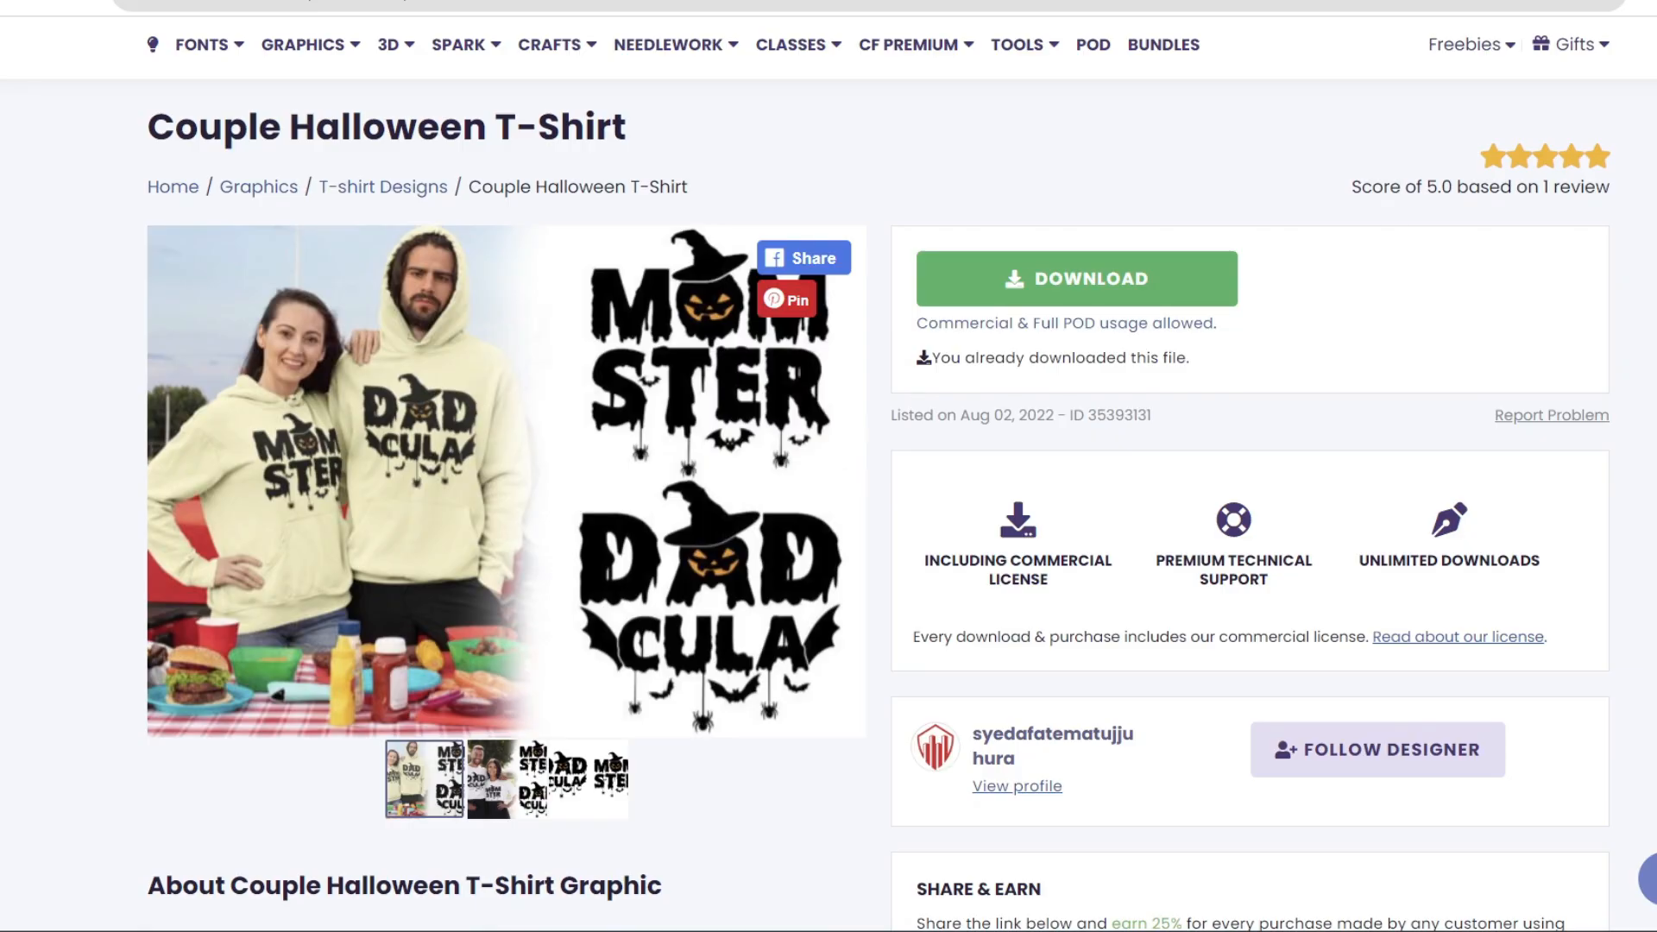
{"action": "scroll", "coordinate": [828, 477], "scroll_direction": "down", "scroll_amount": 1}
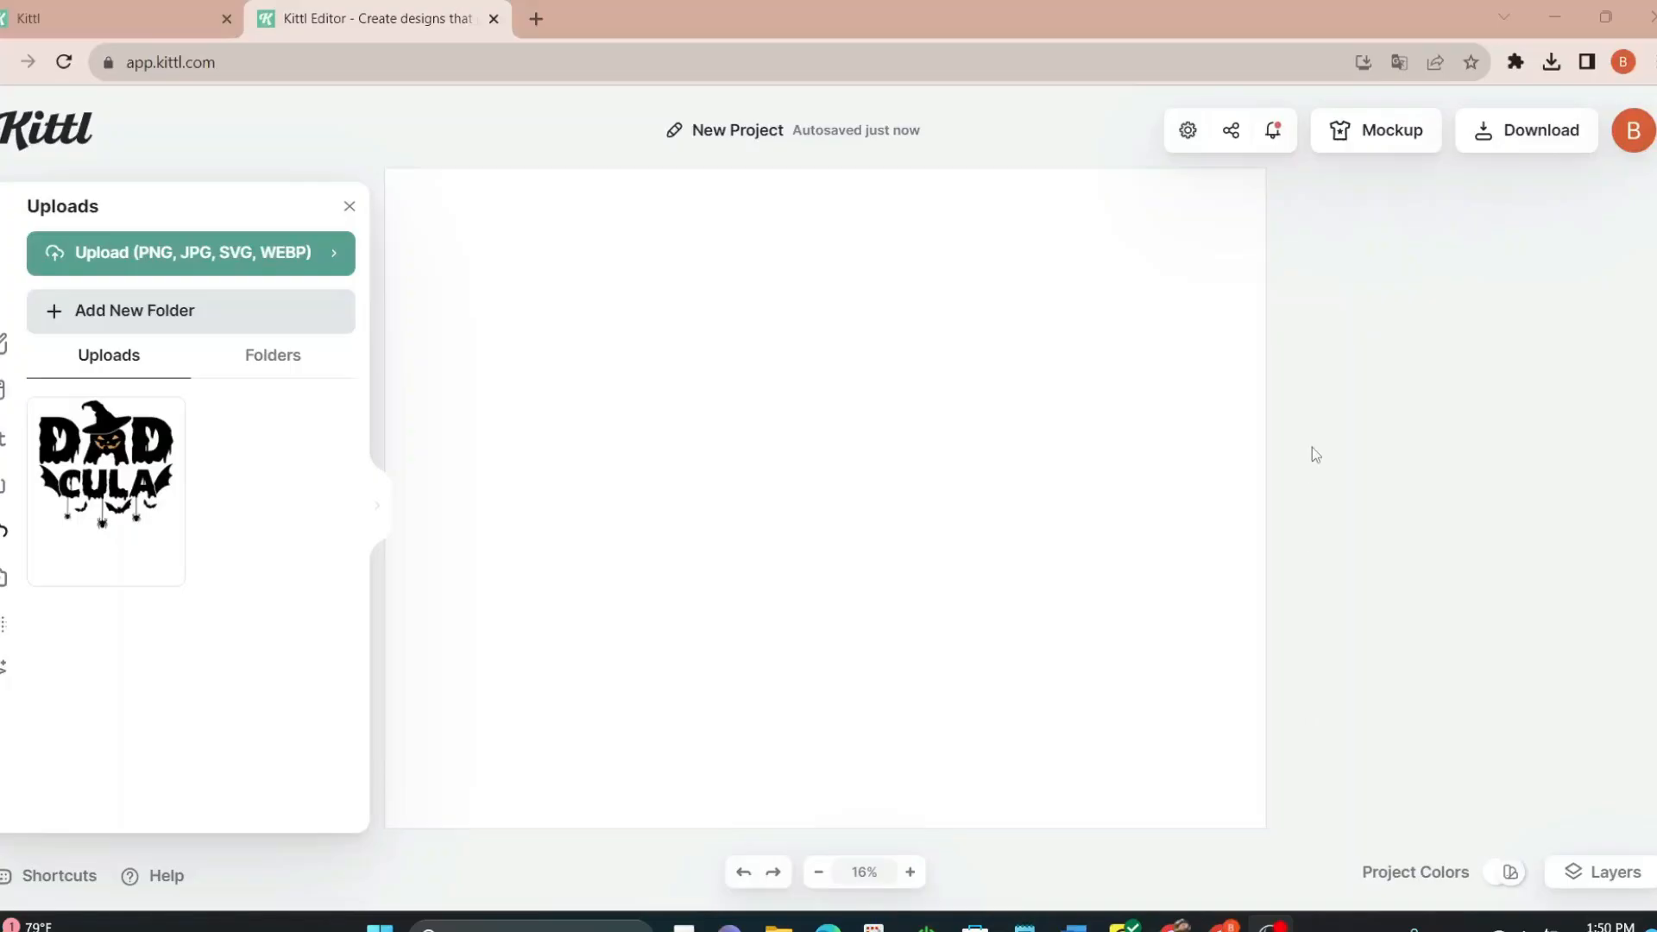
- In Kittl, place the uploaded Dadcula image large on the canvas and set the background color to dark red 8b1010
{"action": "left_click", "coordinate": [187, 455]}
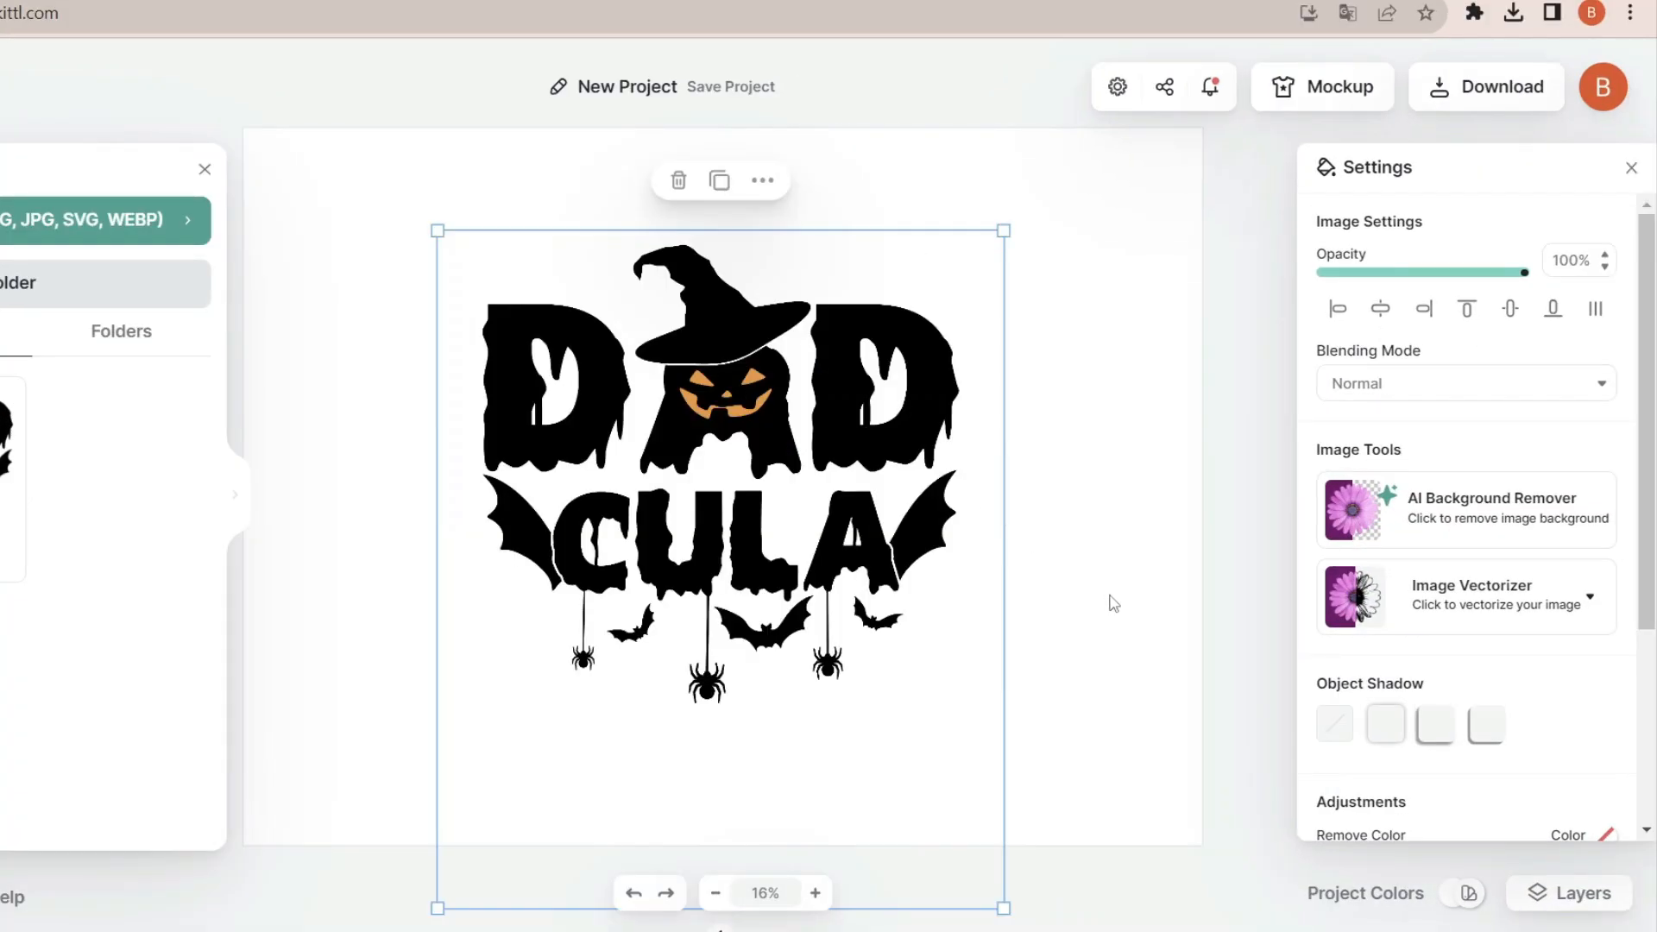
{"action": "left_click", "coordinate": [1183, 606]}
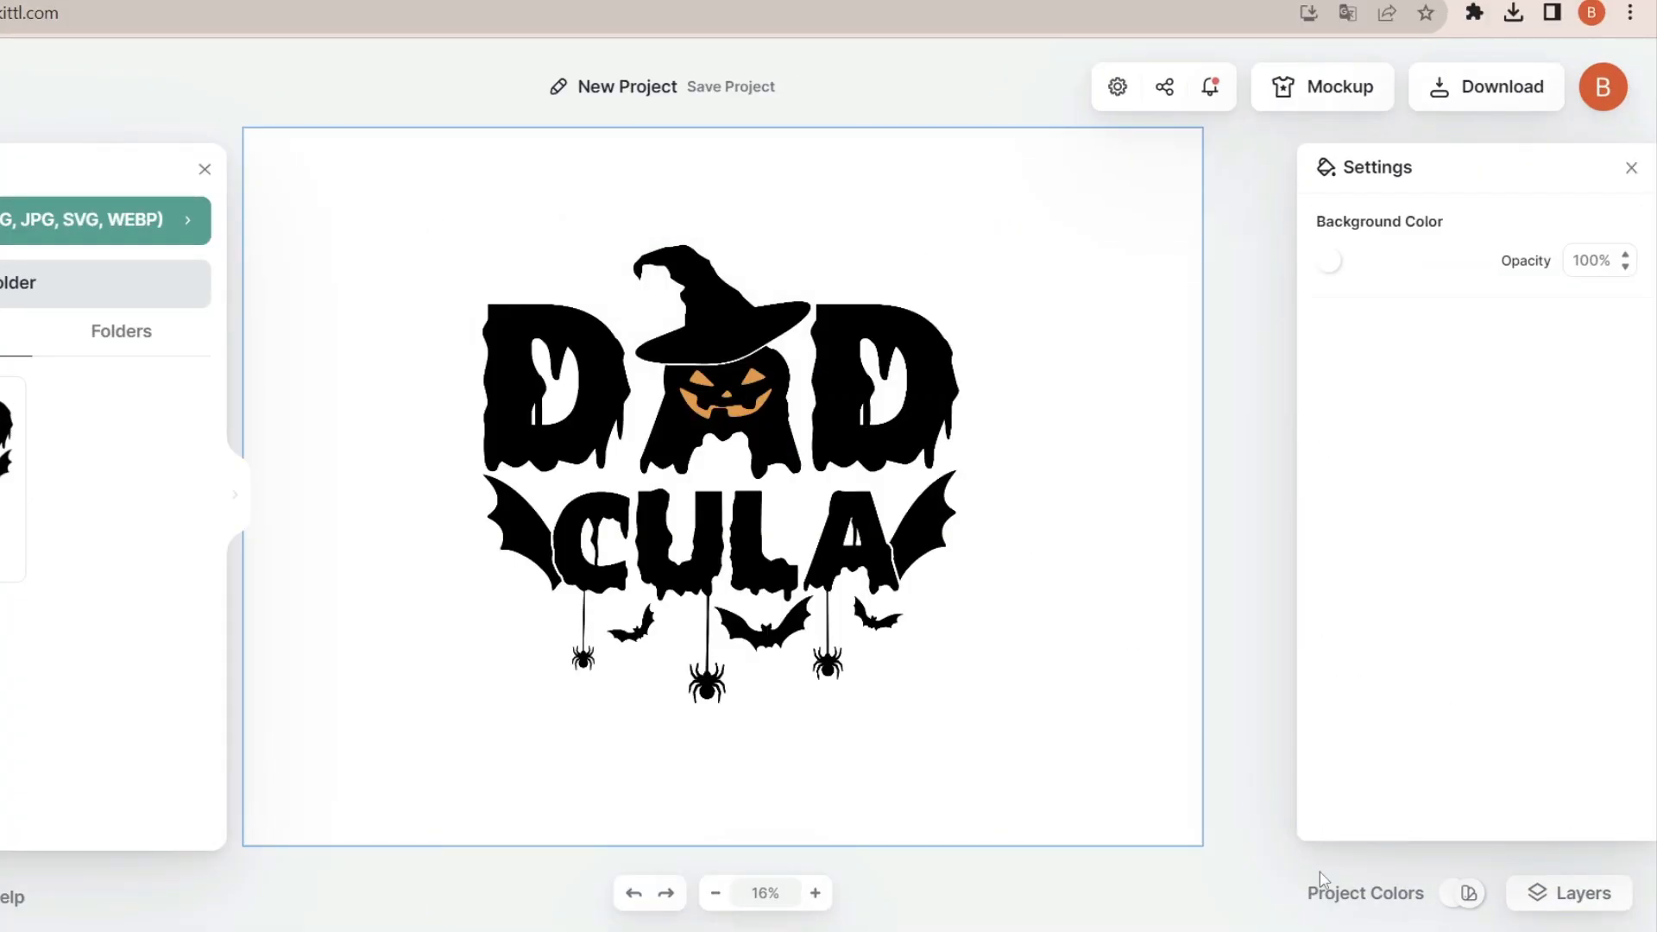
{"action": "left_click", "coordinate": [1421, 895]}
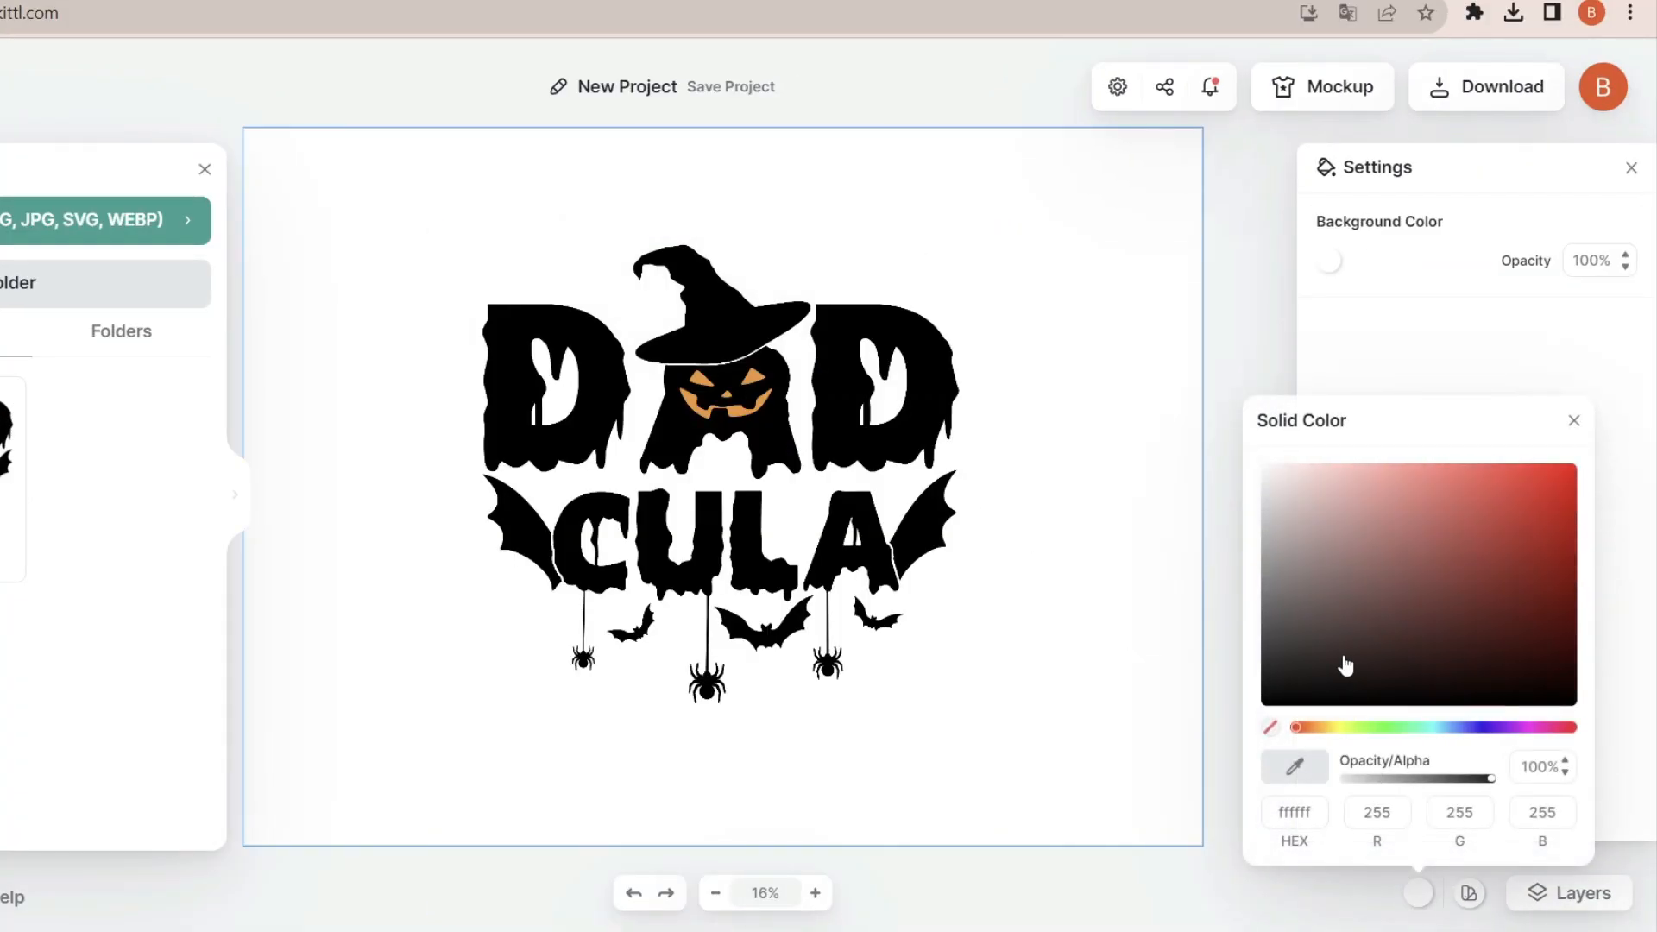
{"action": "left_click", "coordinate": [1541, 576]}
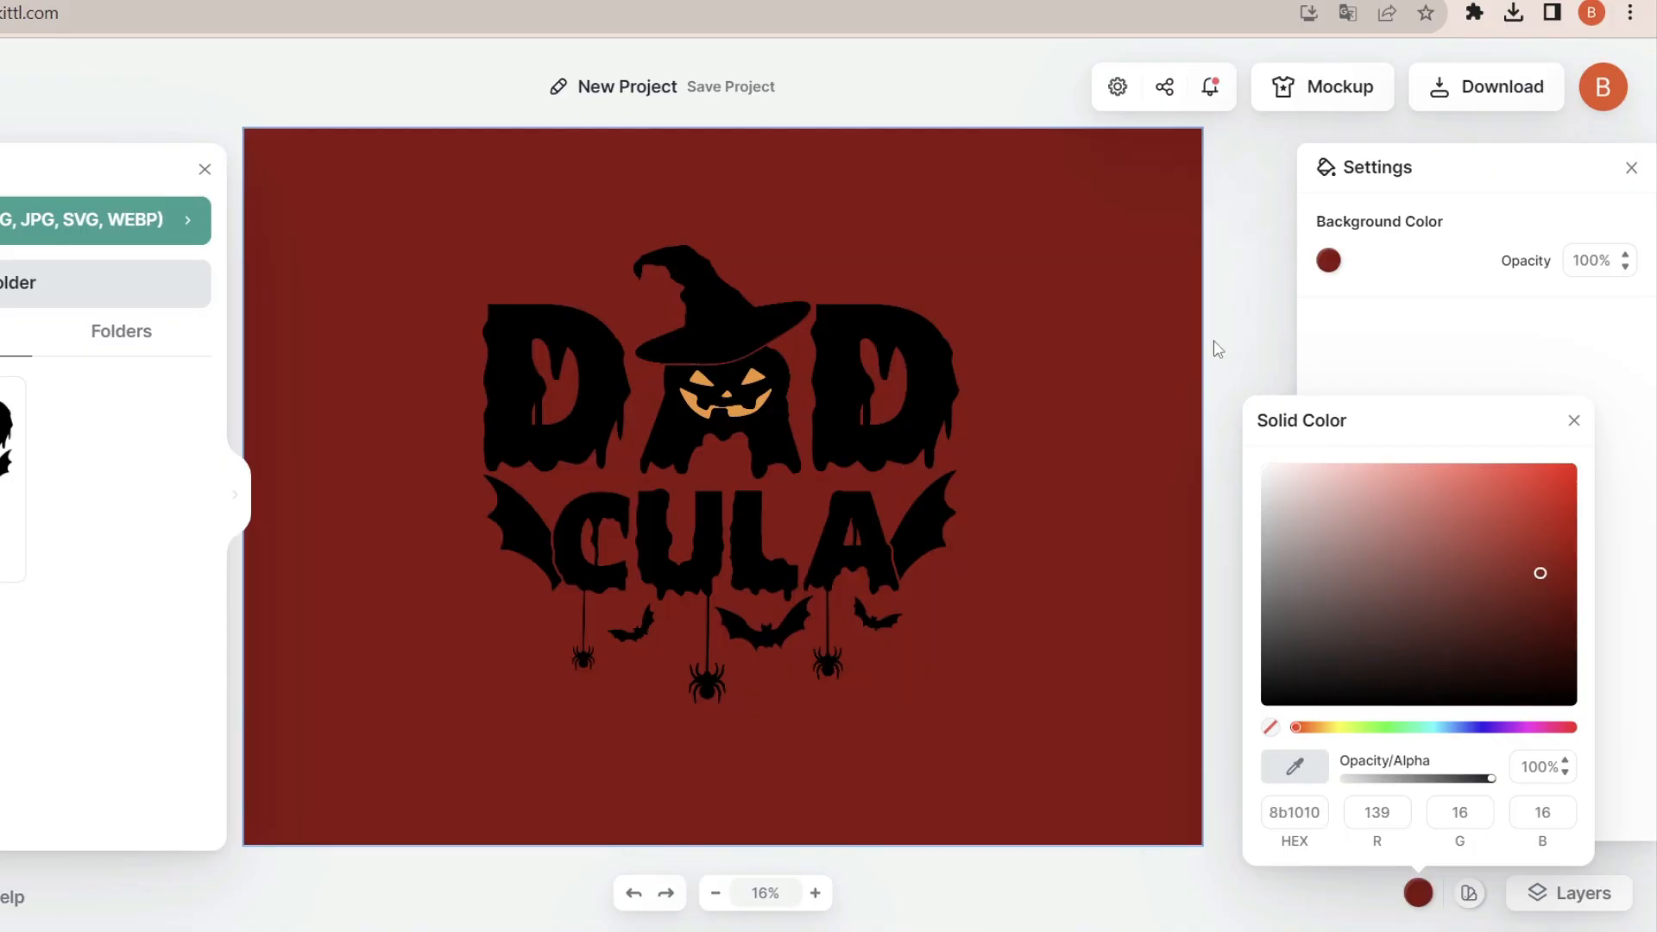
{"action": "left_click", "coordinate": [1160, 298]}
- Vectorize the Dadcula image with the Image Vectorizer
{"action": "left_click", "coordinate": [854, 400]}
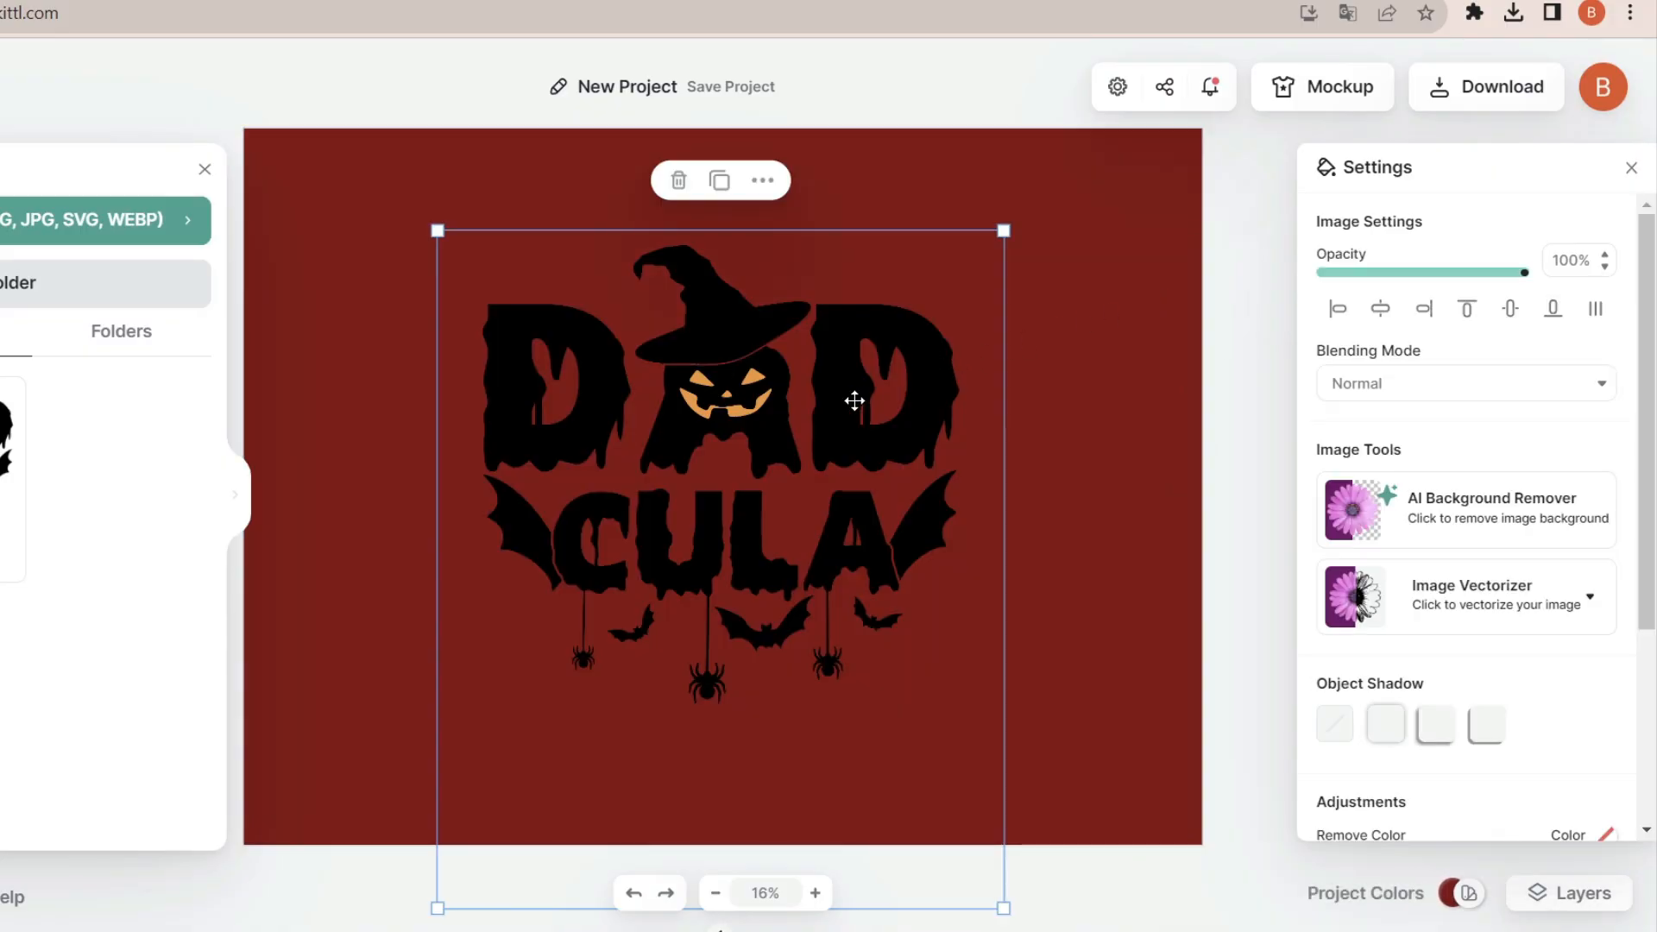
{"action": "left_click", "coordinate": [1460, 597]}
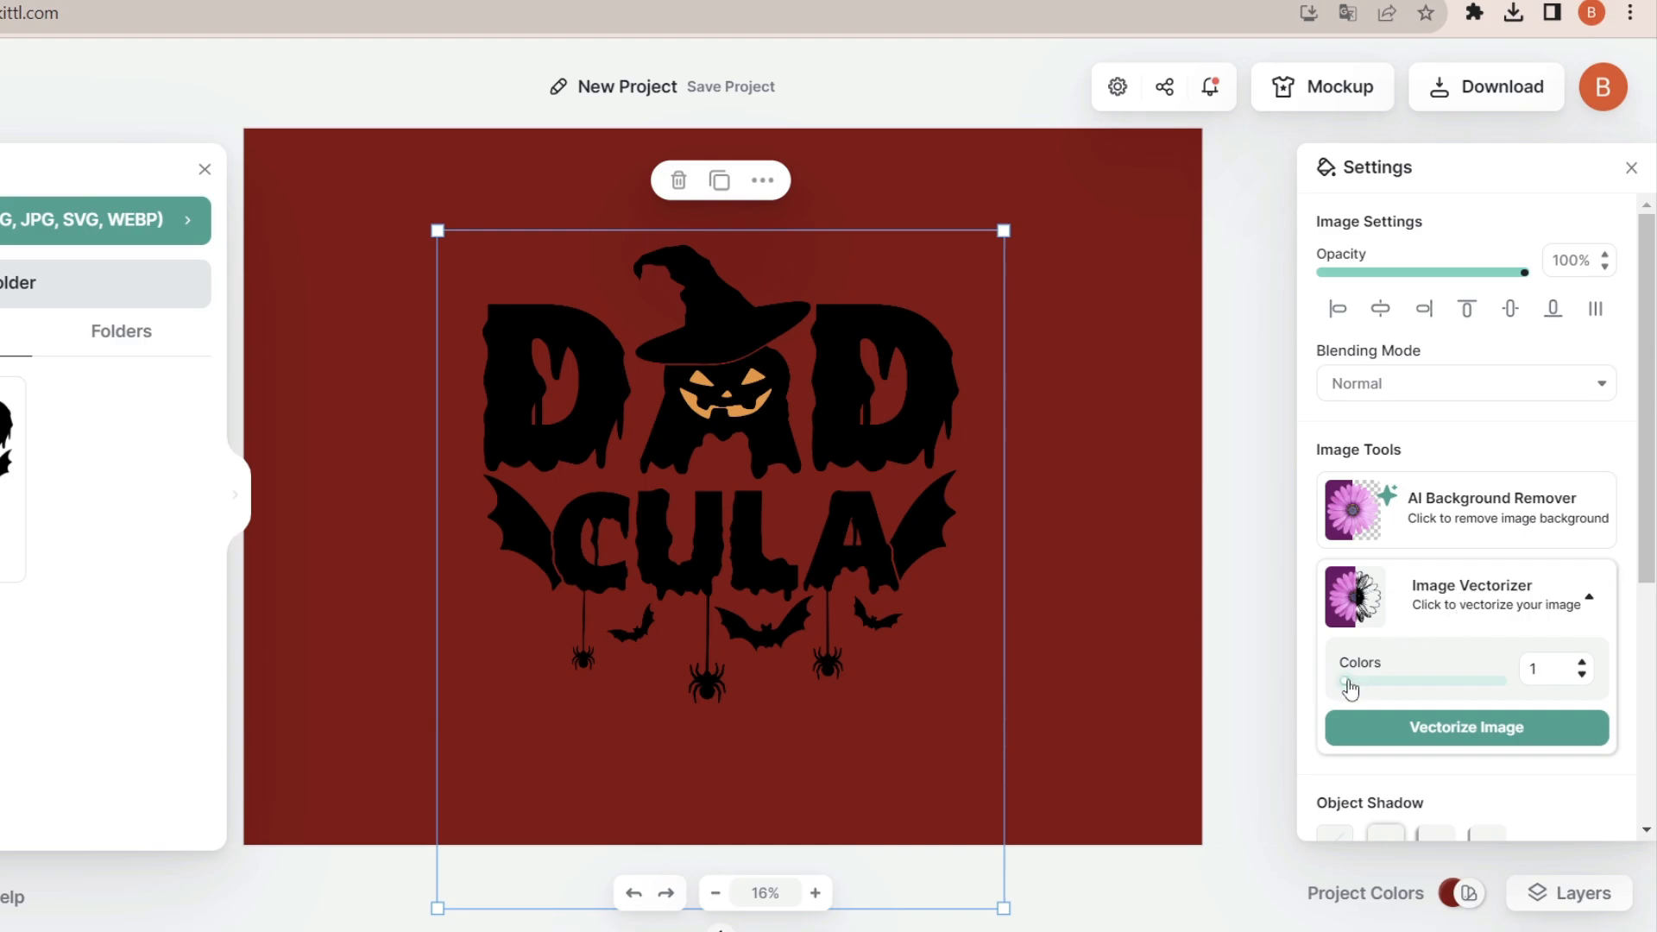
{"action": "left_click", "coordinate": [1465, 733]}
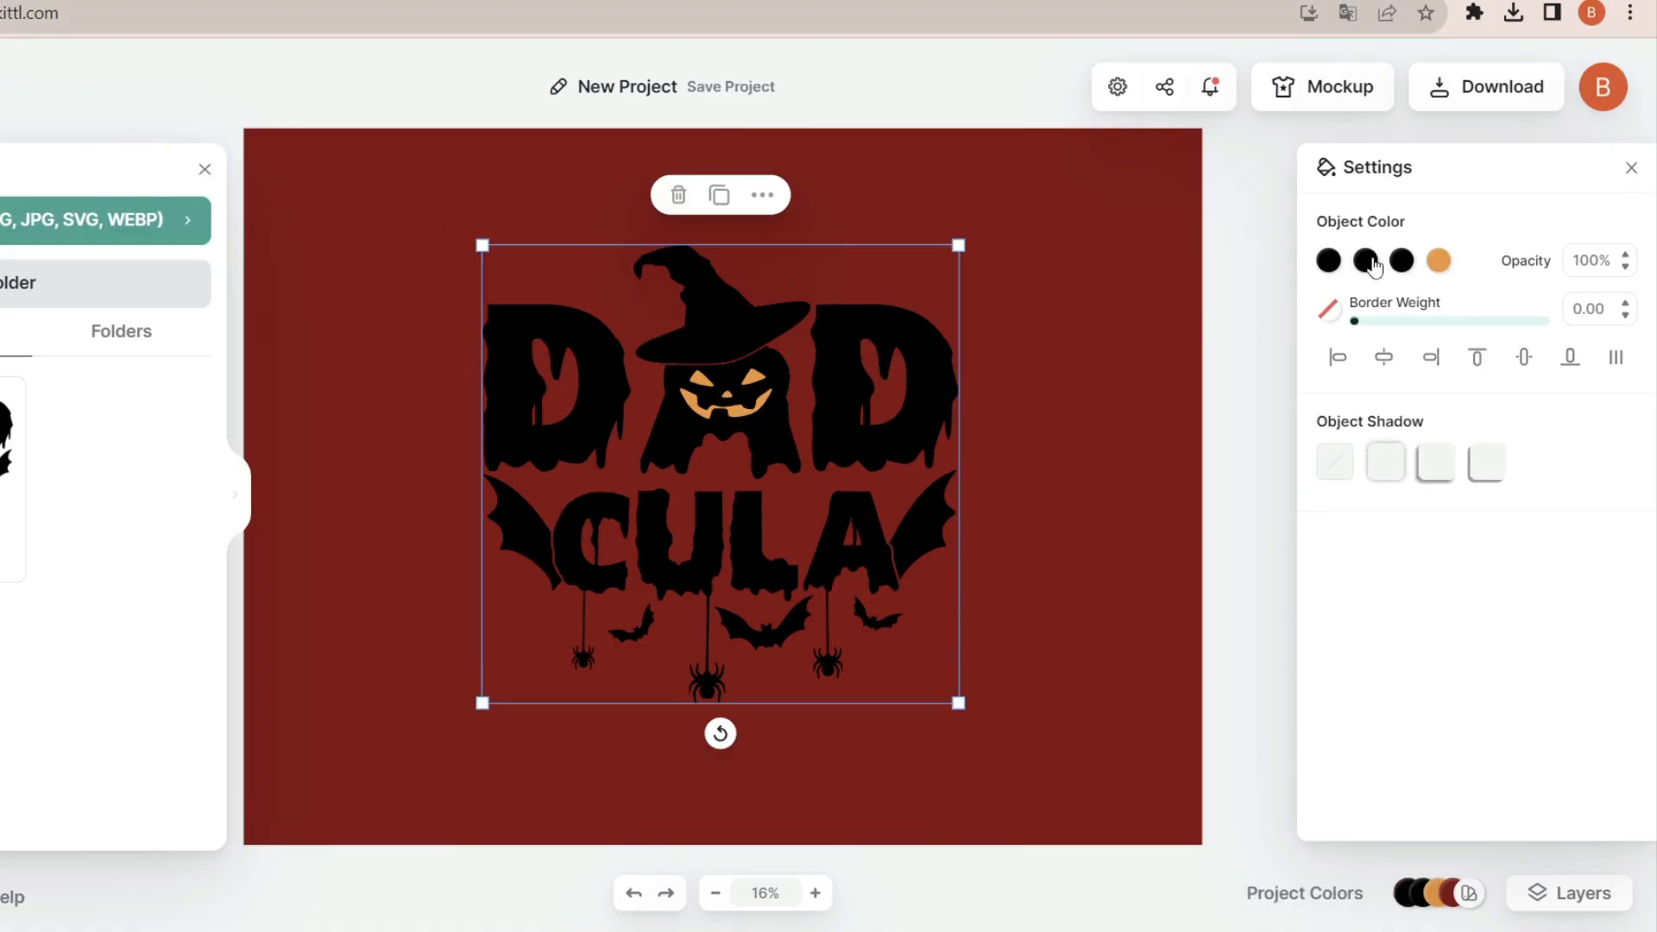
- Recolor the main black of the vectorized Dadcula lettering, hat and bats to white ffffff
{"action": "left_click", "coordinate": [1330, 262]}
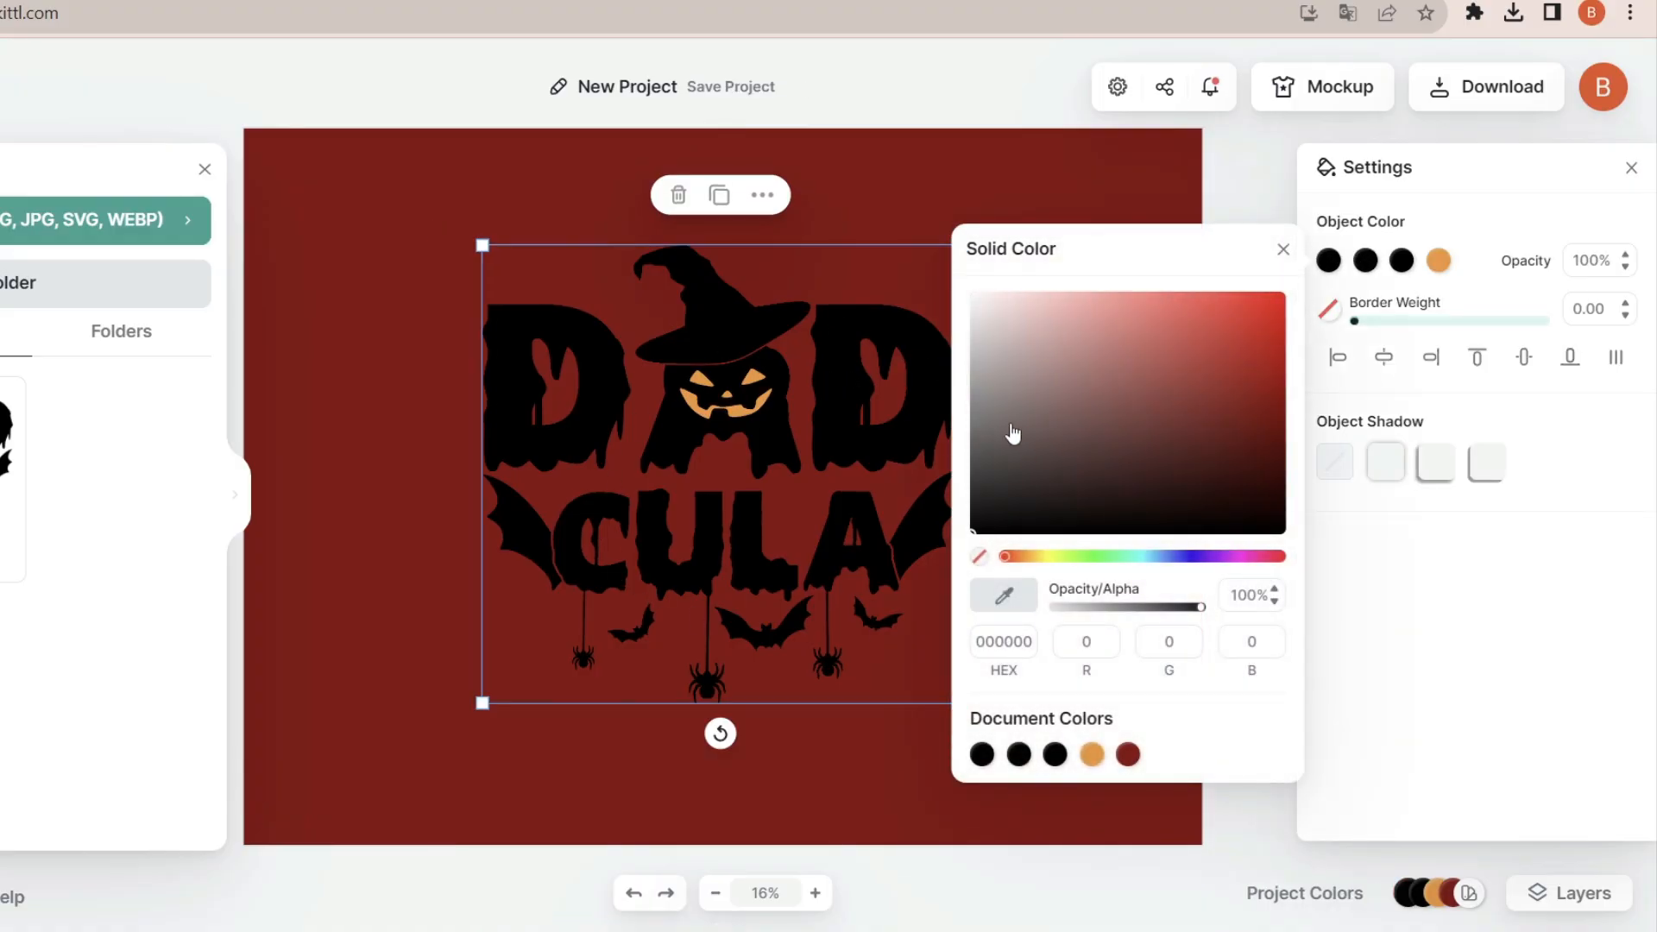
{"action": "left_click_drag", "start_coordinate": [1013, 434], "coordinate": [973, 266]}
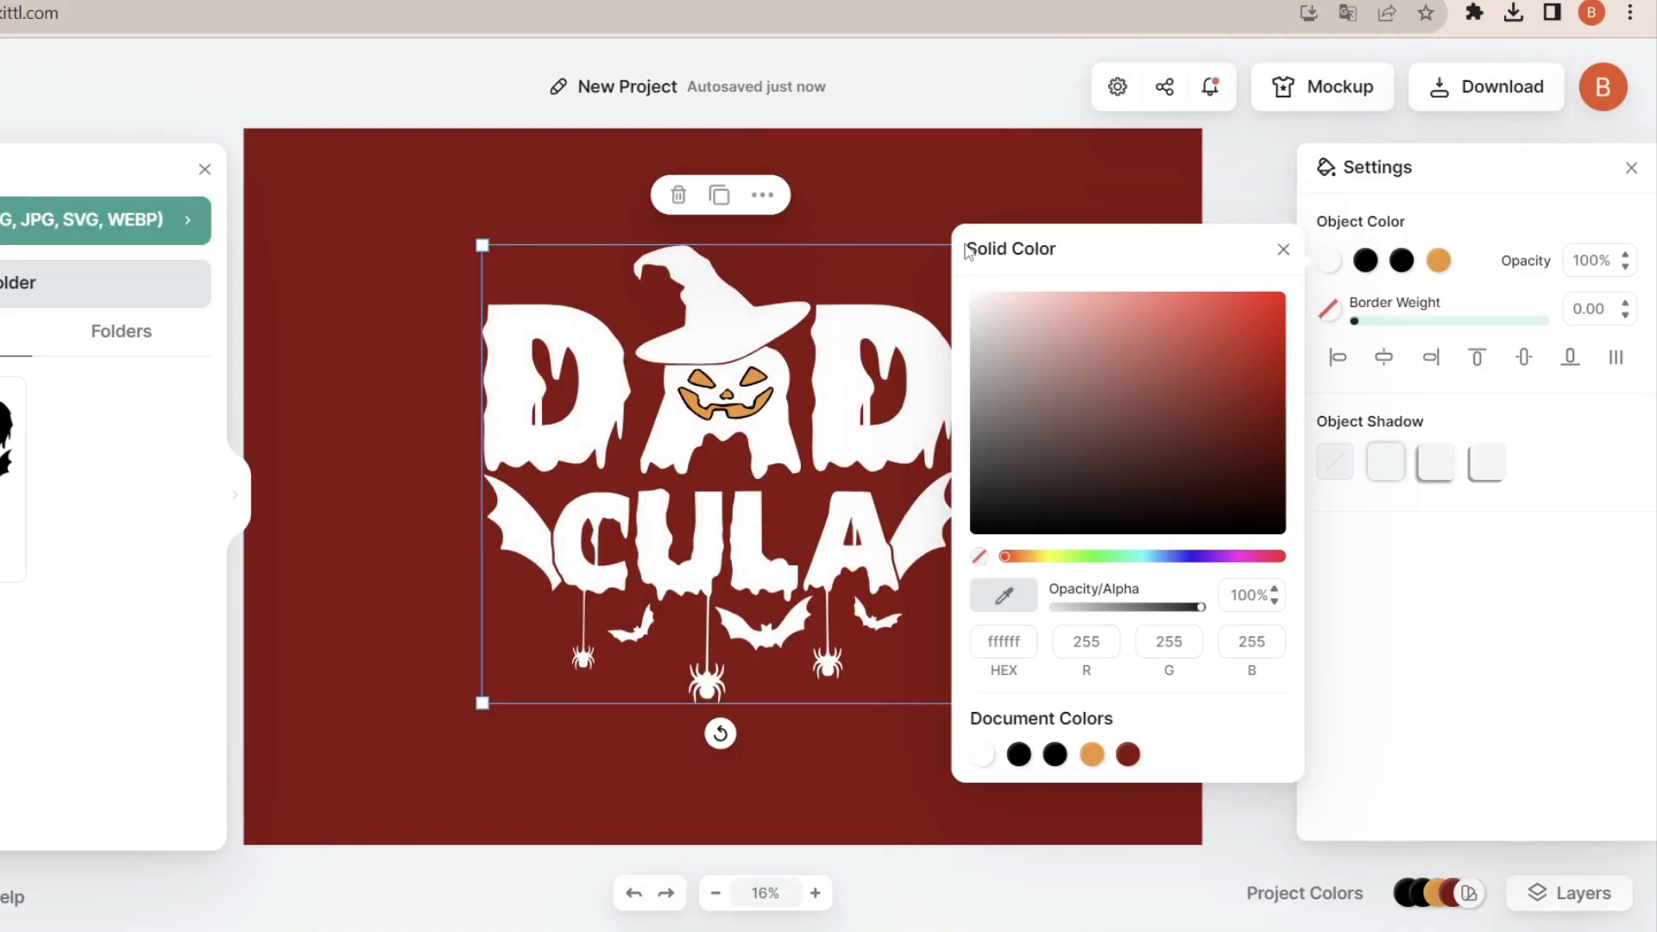
{"action": "left_click", "coordinate": [954, 183]}
{"action": "left_click_drag", "start_coordinate": [952, 181], "coordinate": [703, 345]}
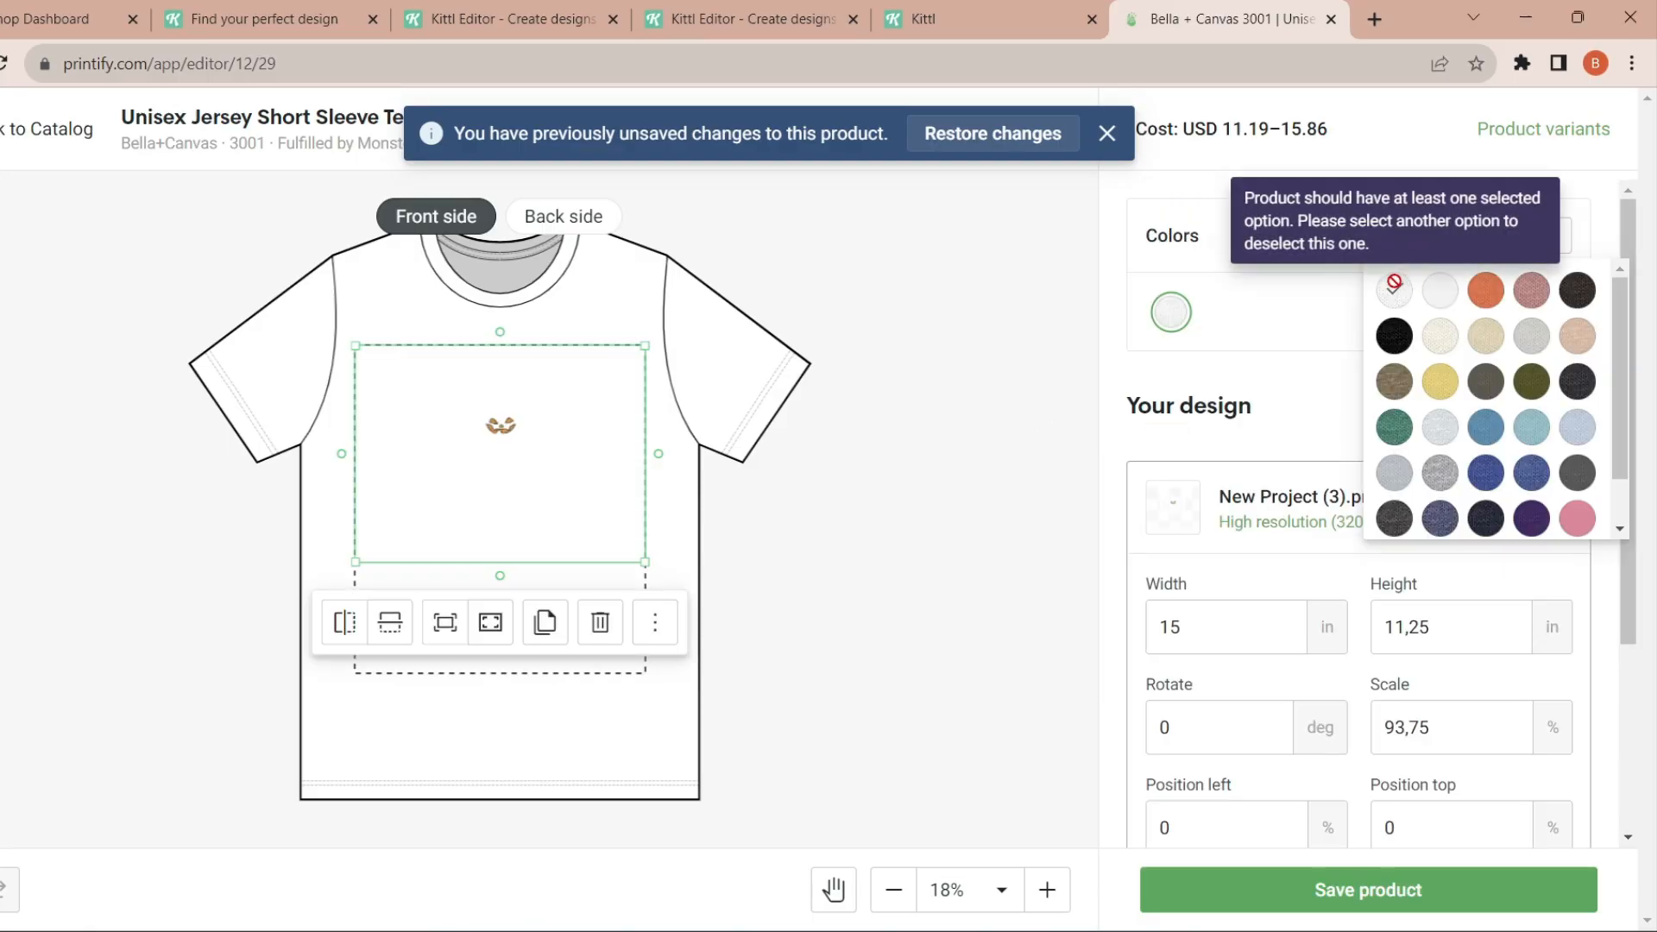
- In Printify, add Black and Natural as shirt colors for the Unisex Jersey Short Sleeve Tee
{"action": "left_click", "coordinate": [1394, 337]}
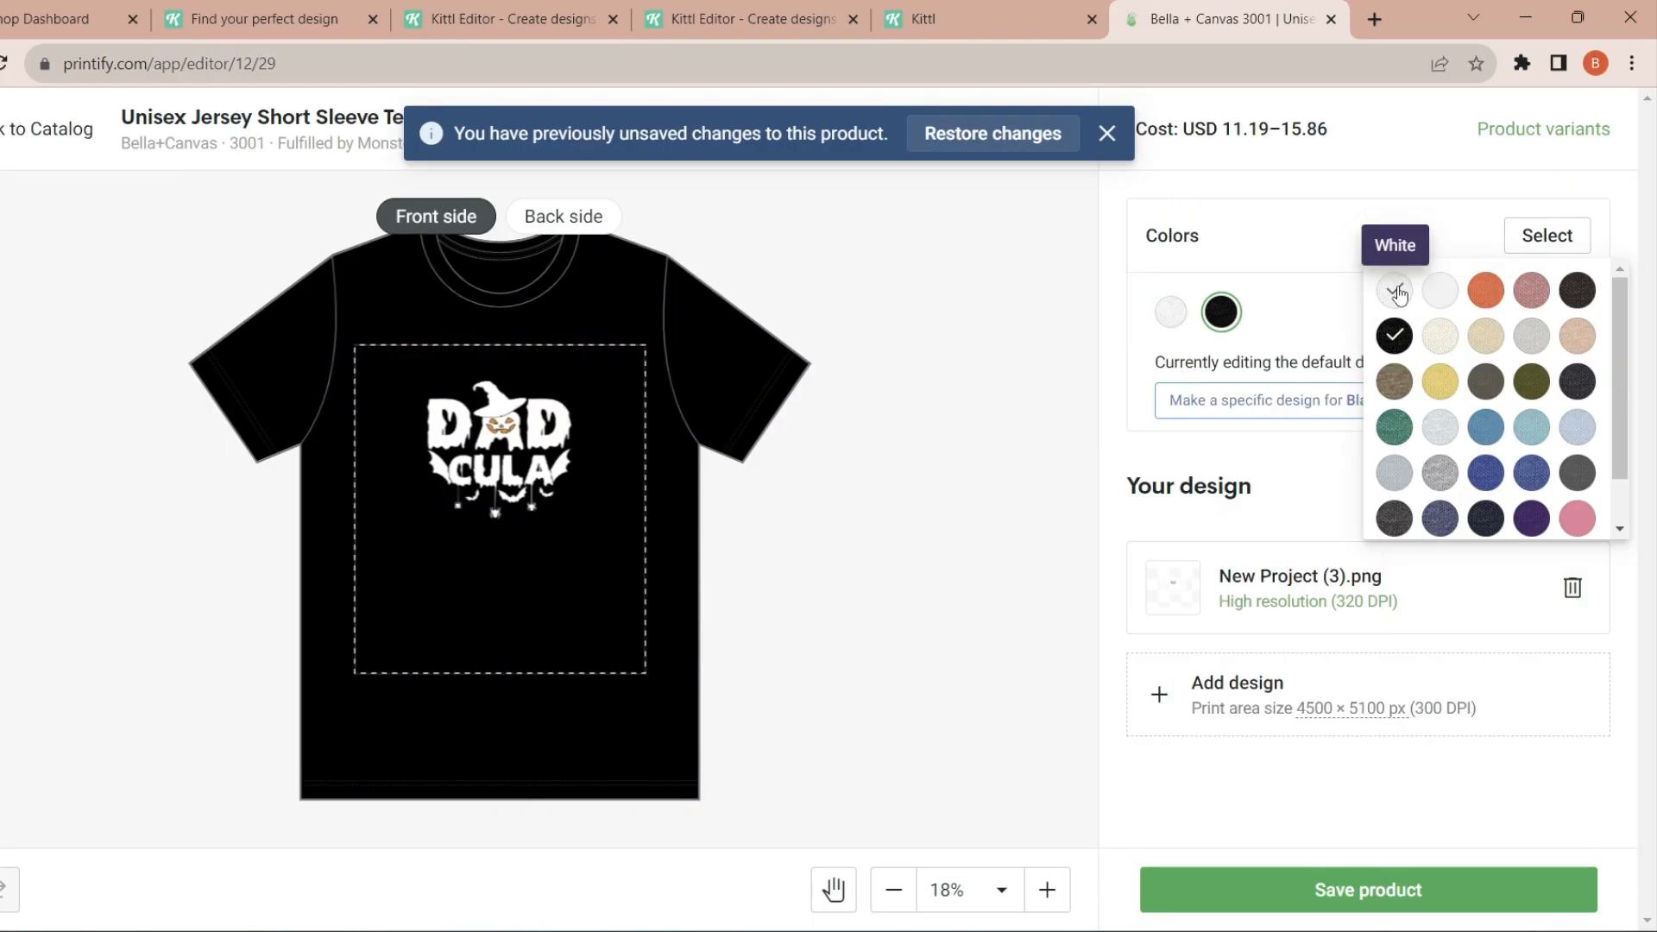
{"action": "left_click", "coordinate": [1440, 338]}
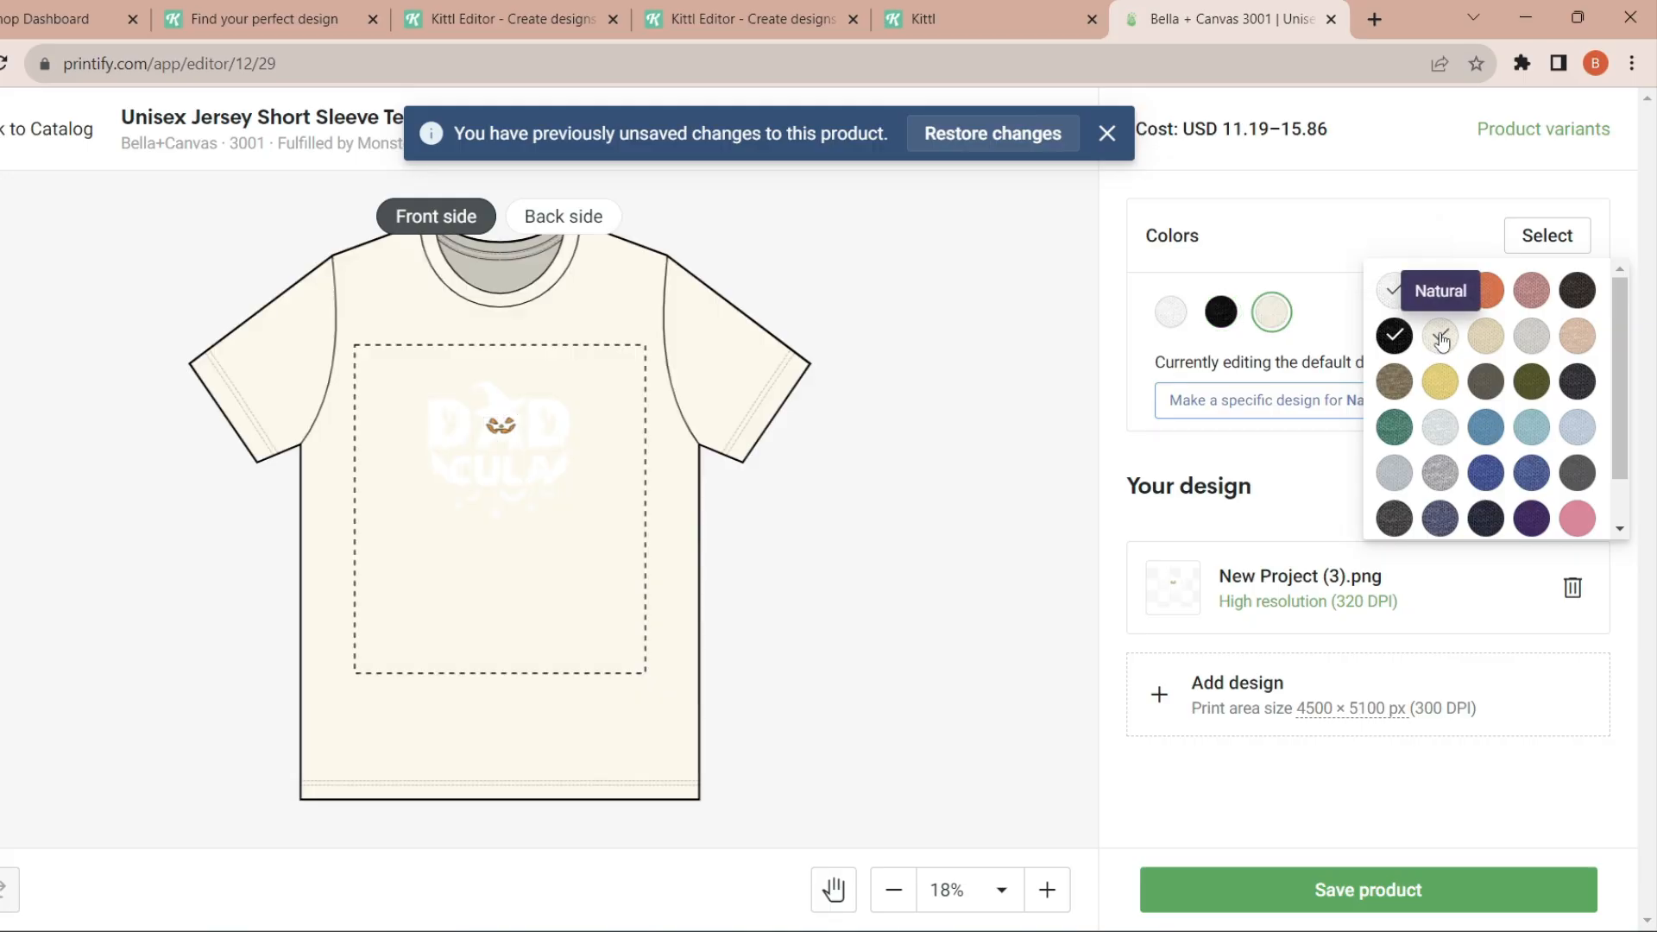
{"action": "left_click", "coordinate": [1318, 235]}
- Enlarge the Dadcula design on the Black shirt to about 22.16 by 16.62 in and center it on the chest
{"action": "left_click", "coordinate": [1225, 312]}
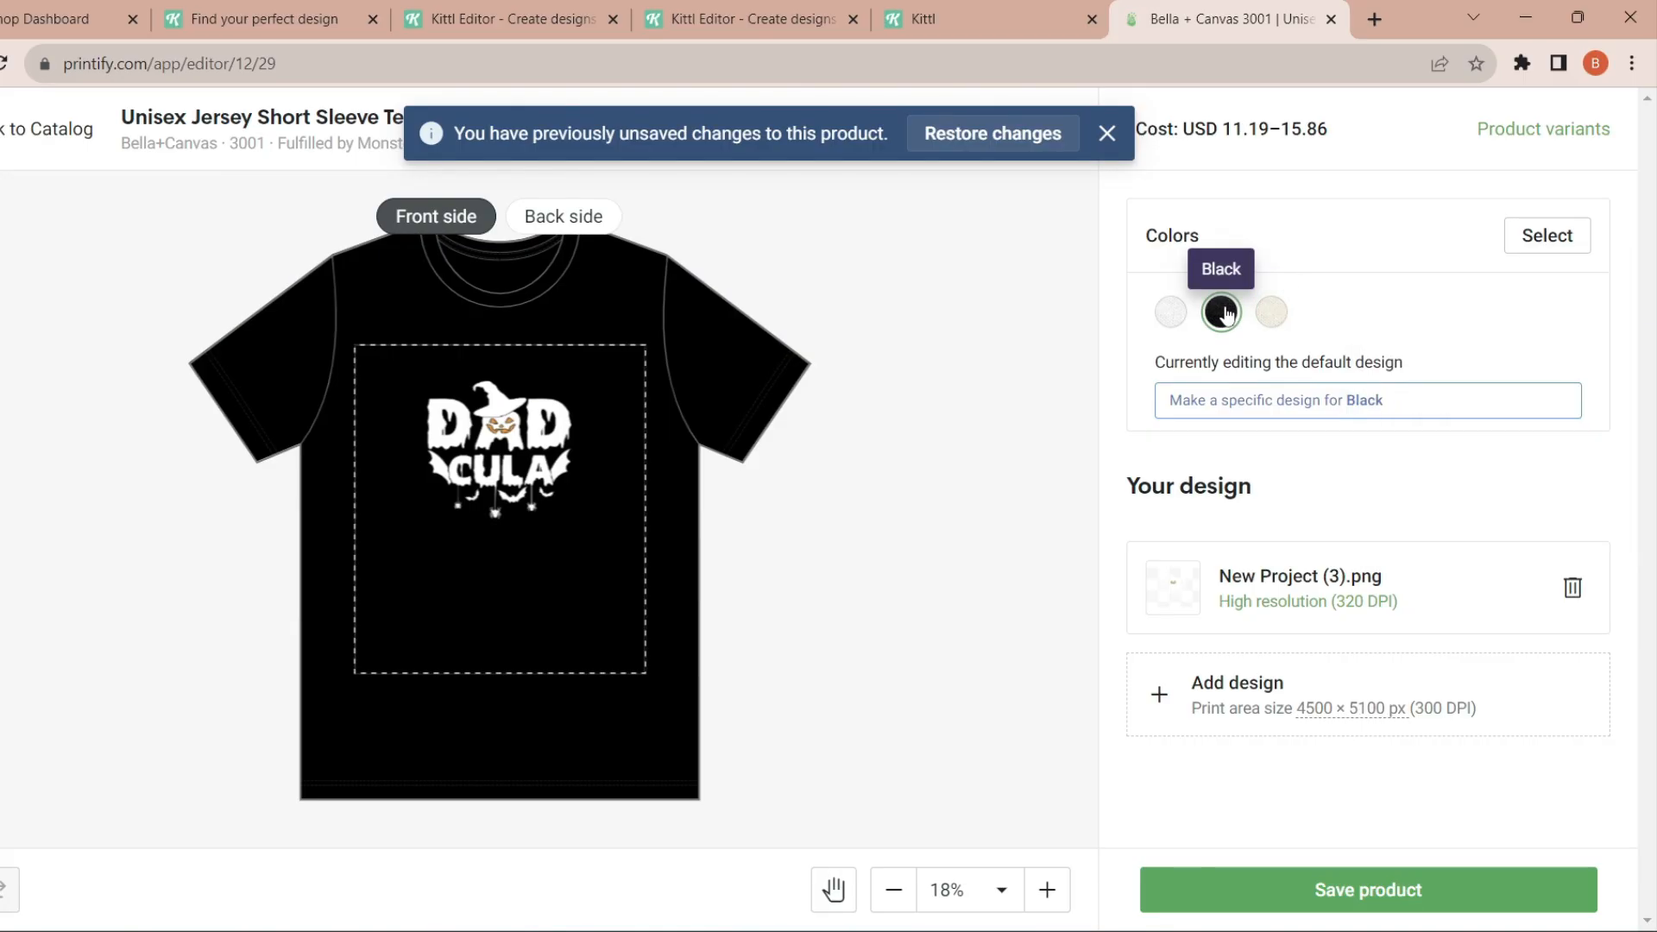
{"action": "left_click", "coordinate": [496, 483]}
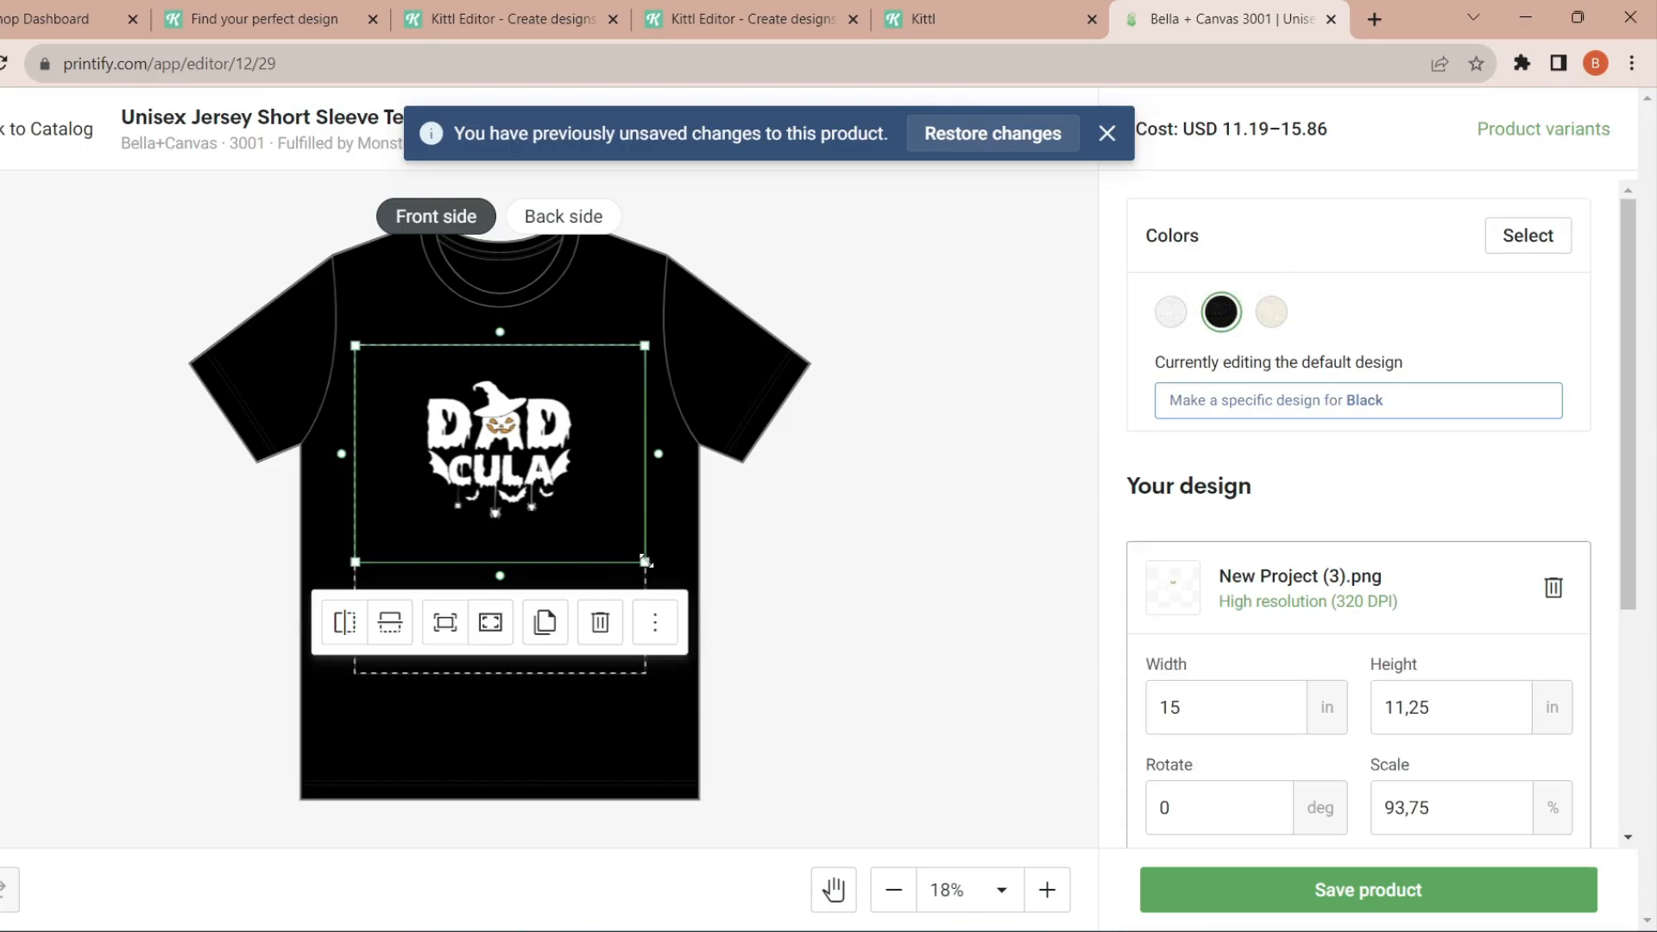
{"action": "left_click_drag", "start_coordinate": [645, 561], "coordinate": [756, 644]}
{"action": "left_click_drag", "start_coordinate": [633, 509], "coordinate": [582, 471]}
{"action": "left_click_drag", "start_coordinate": [303, 610], "coordinate": [270, 634]}
{"action": "left_click_drag", "start_coordinate": [721, 629], "coordinate": [707, 623]}
{"action": "left_click_drag", "start_coordinate": [562, 488], "coordinate": [565, 484]}
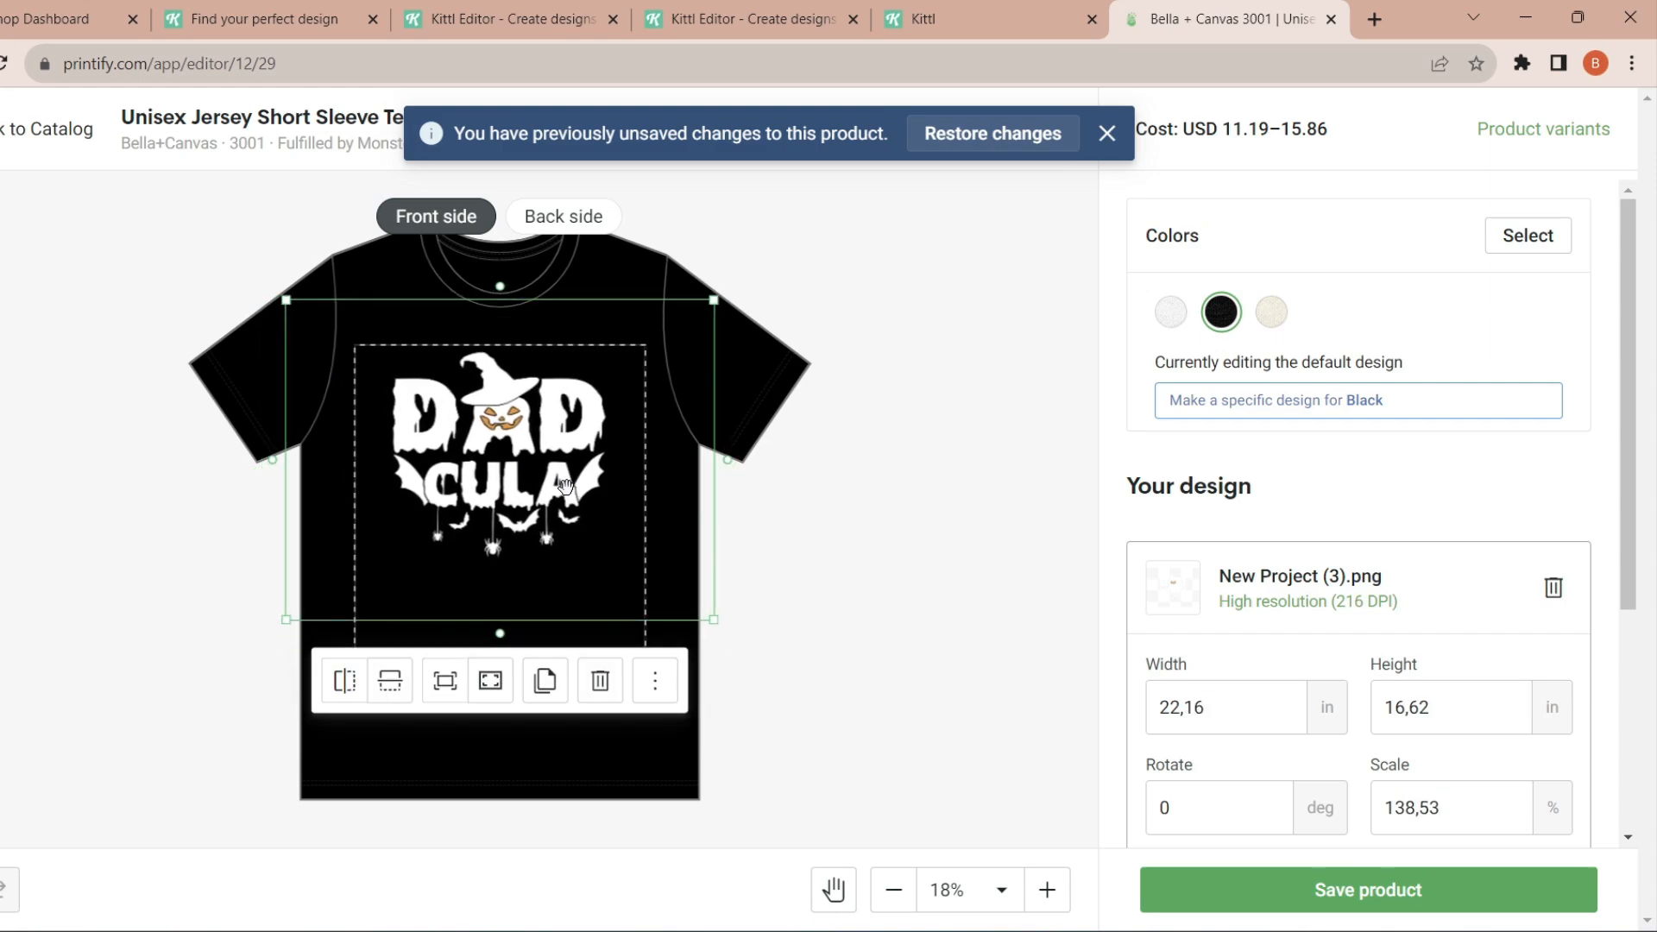
- Create specific designs for the White and Natural shirts, replacing New Project (3).png with the black Momster design
{"action": "left_click", "coordinate": [1170, 311]}
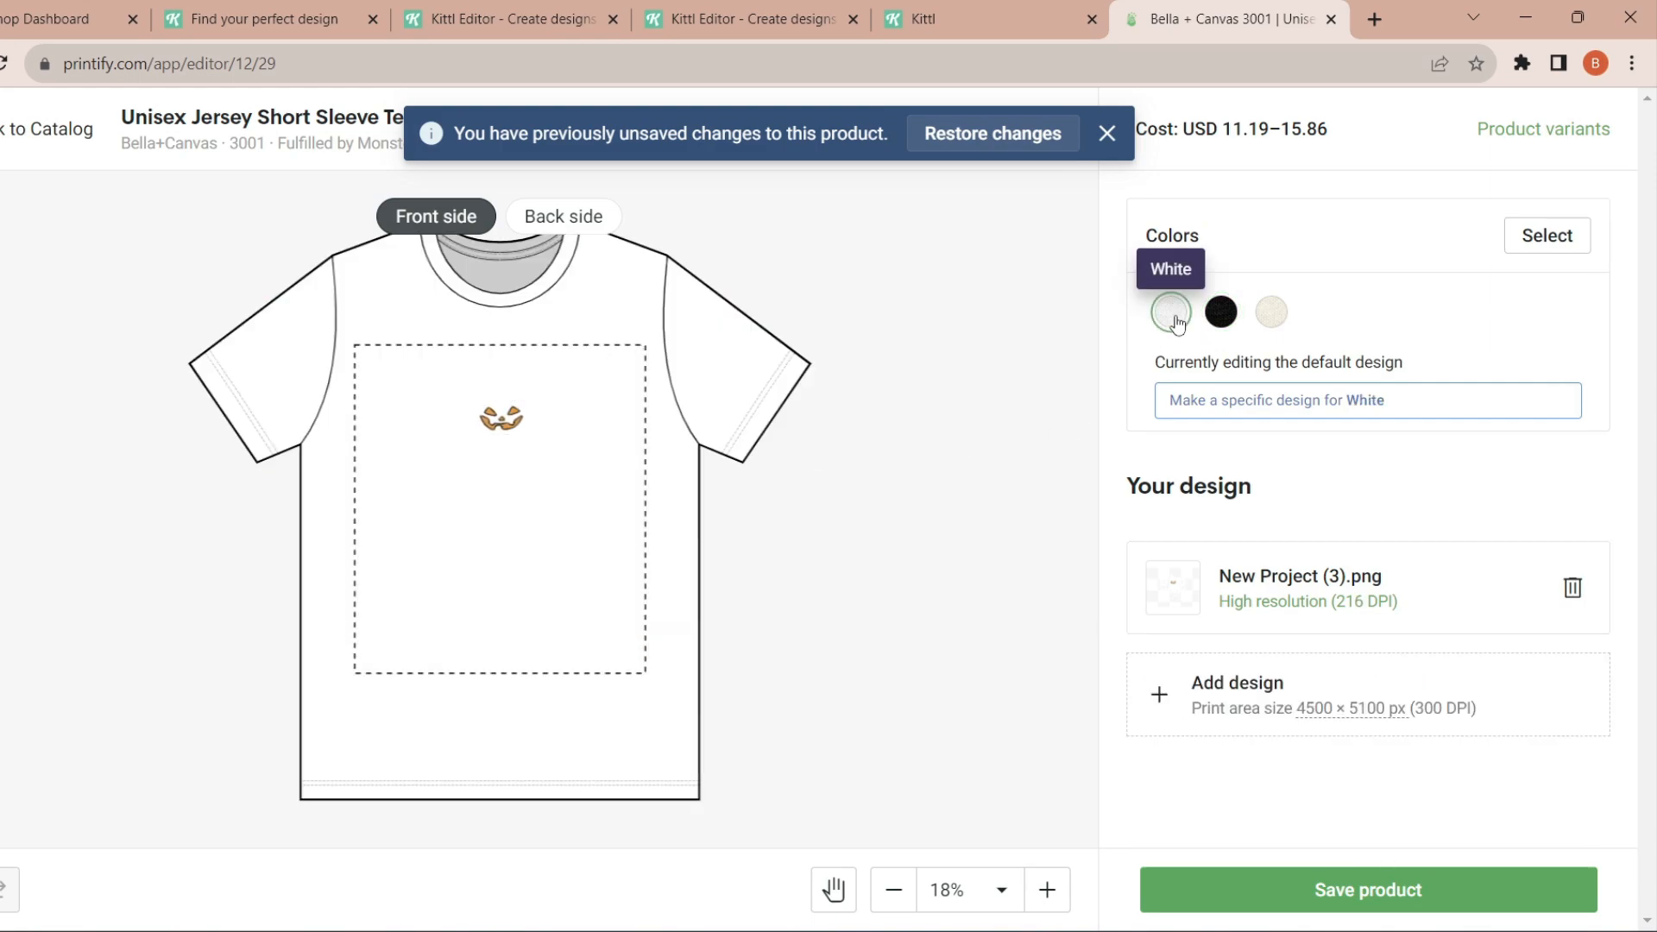
{"action": "left_click", "coordinate": [1290, 414]}
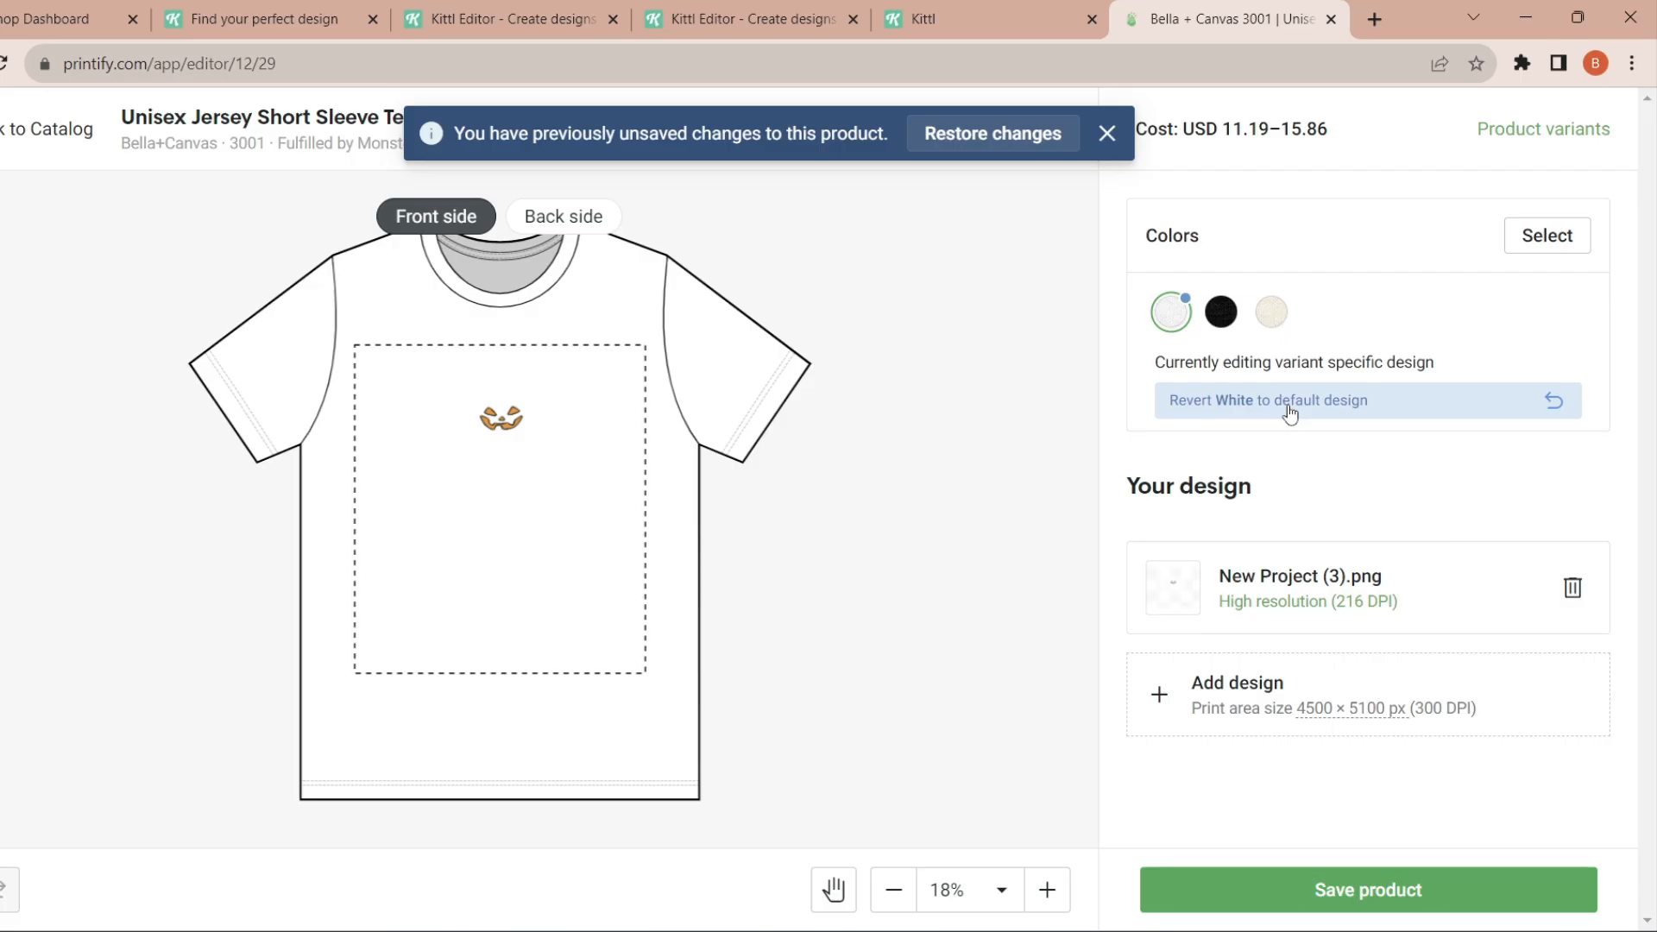
{"action": "left_click", "coordinate": [1570, 588]}
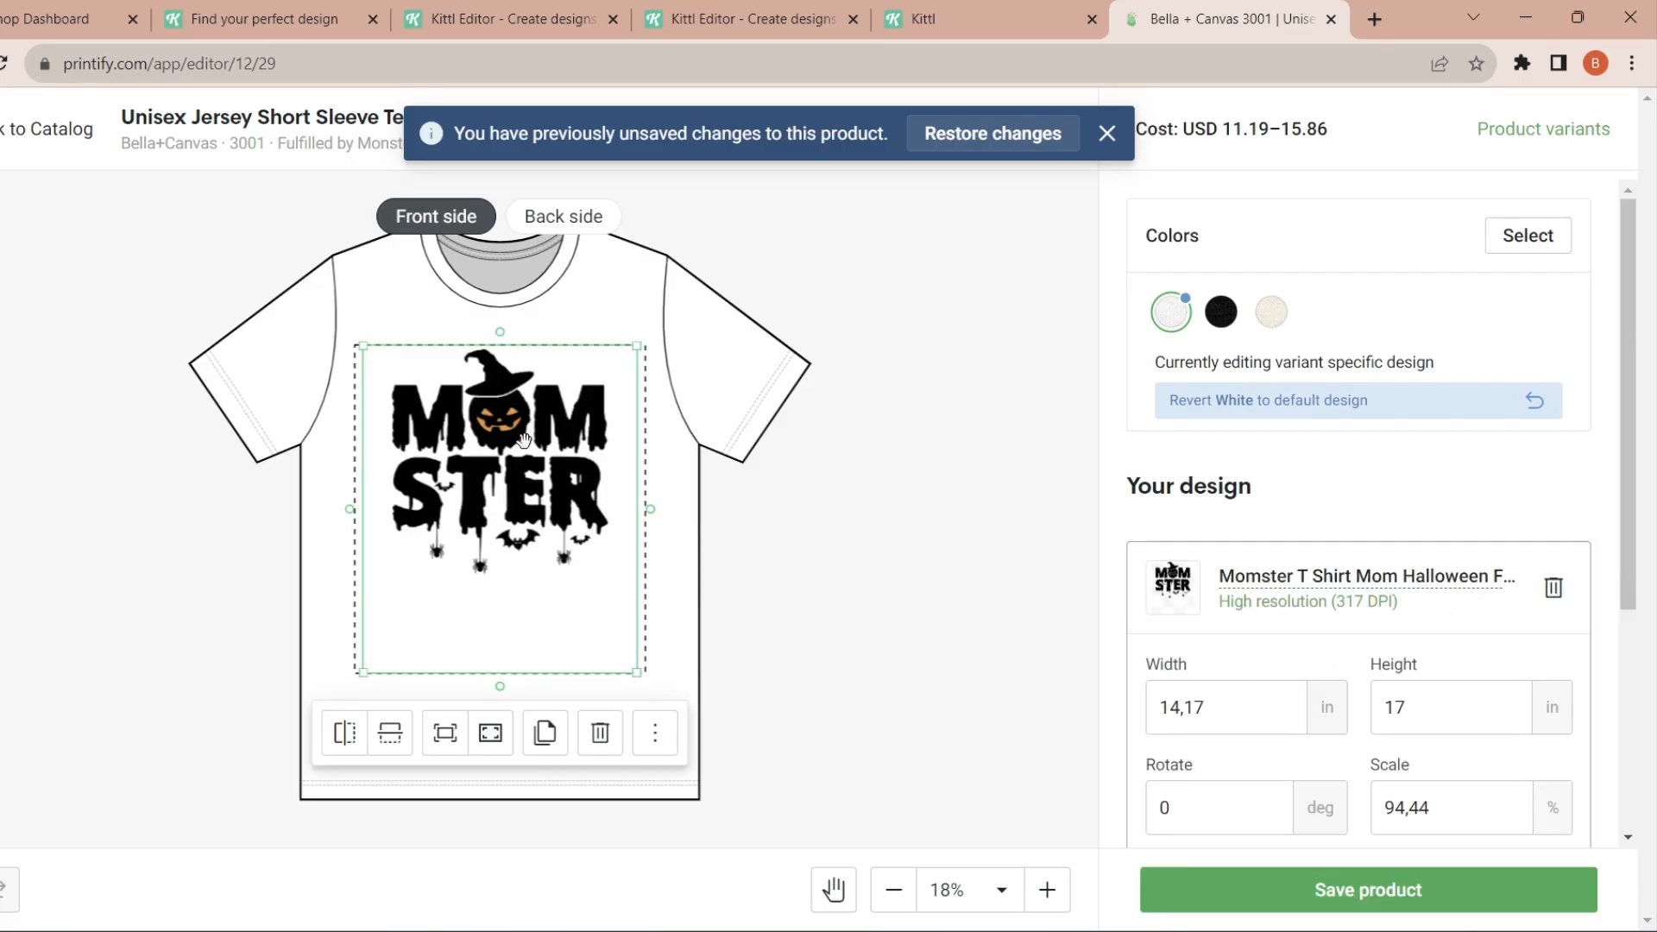
{"action": "left_click", "coordinate": [1271, 311]}
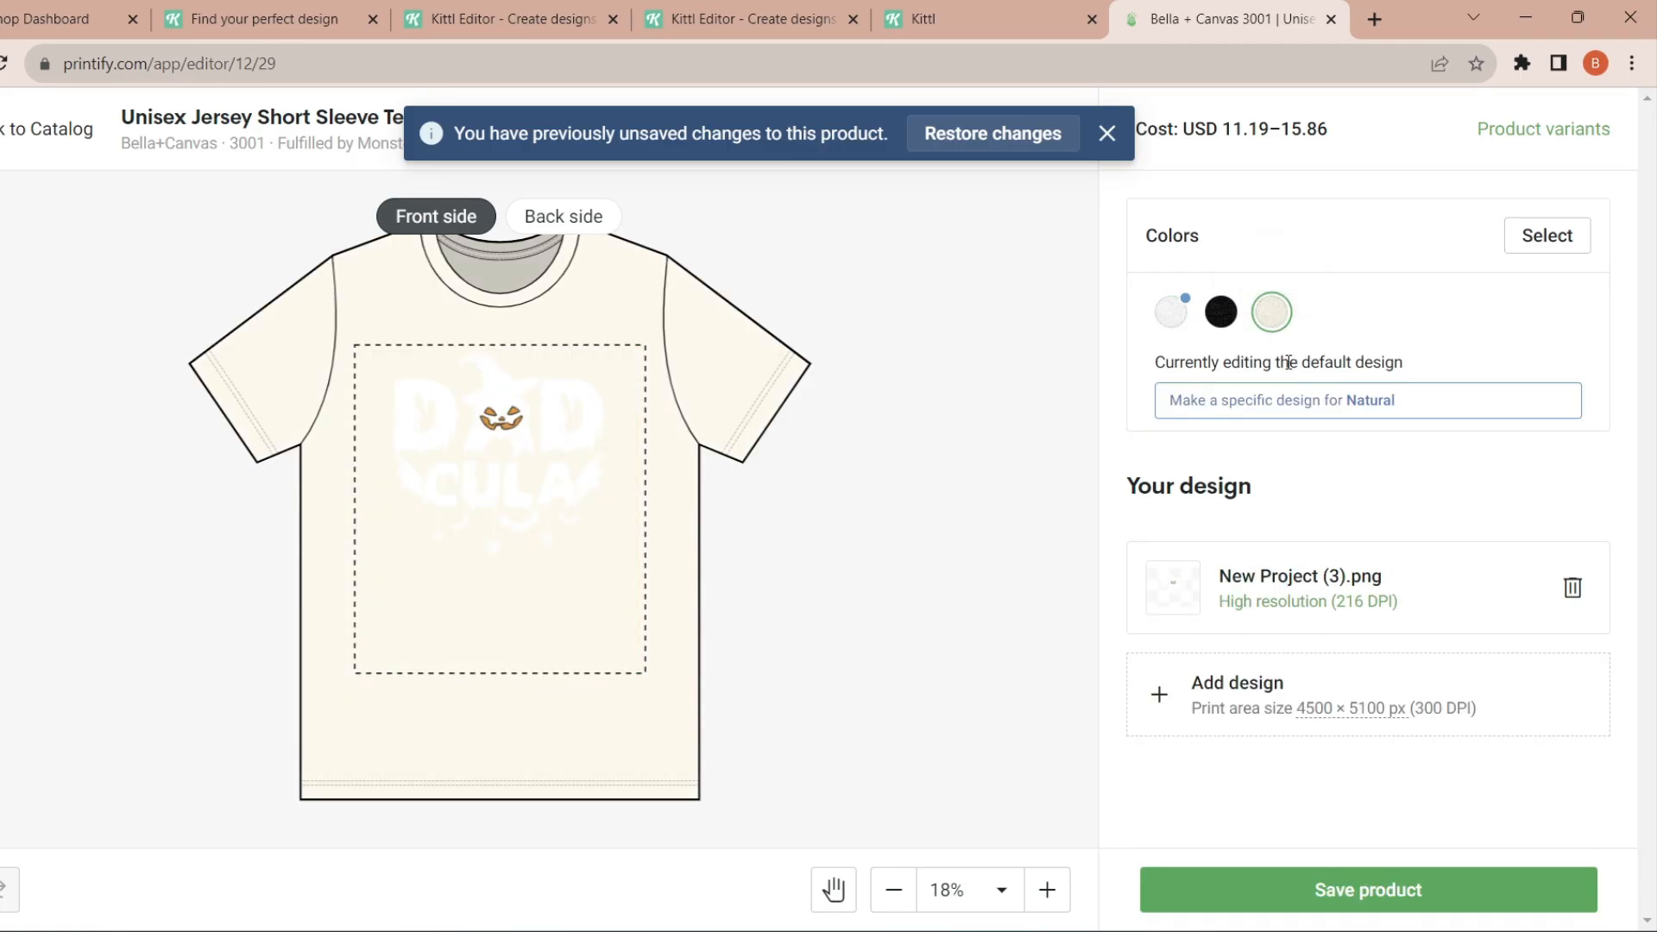
{"action": "left_click", "coordinate": [1323, 420]}
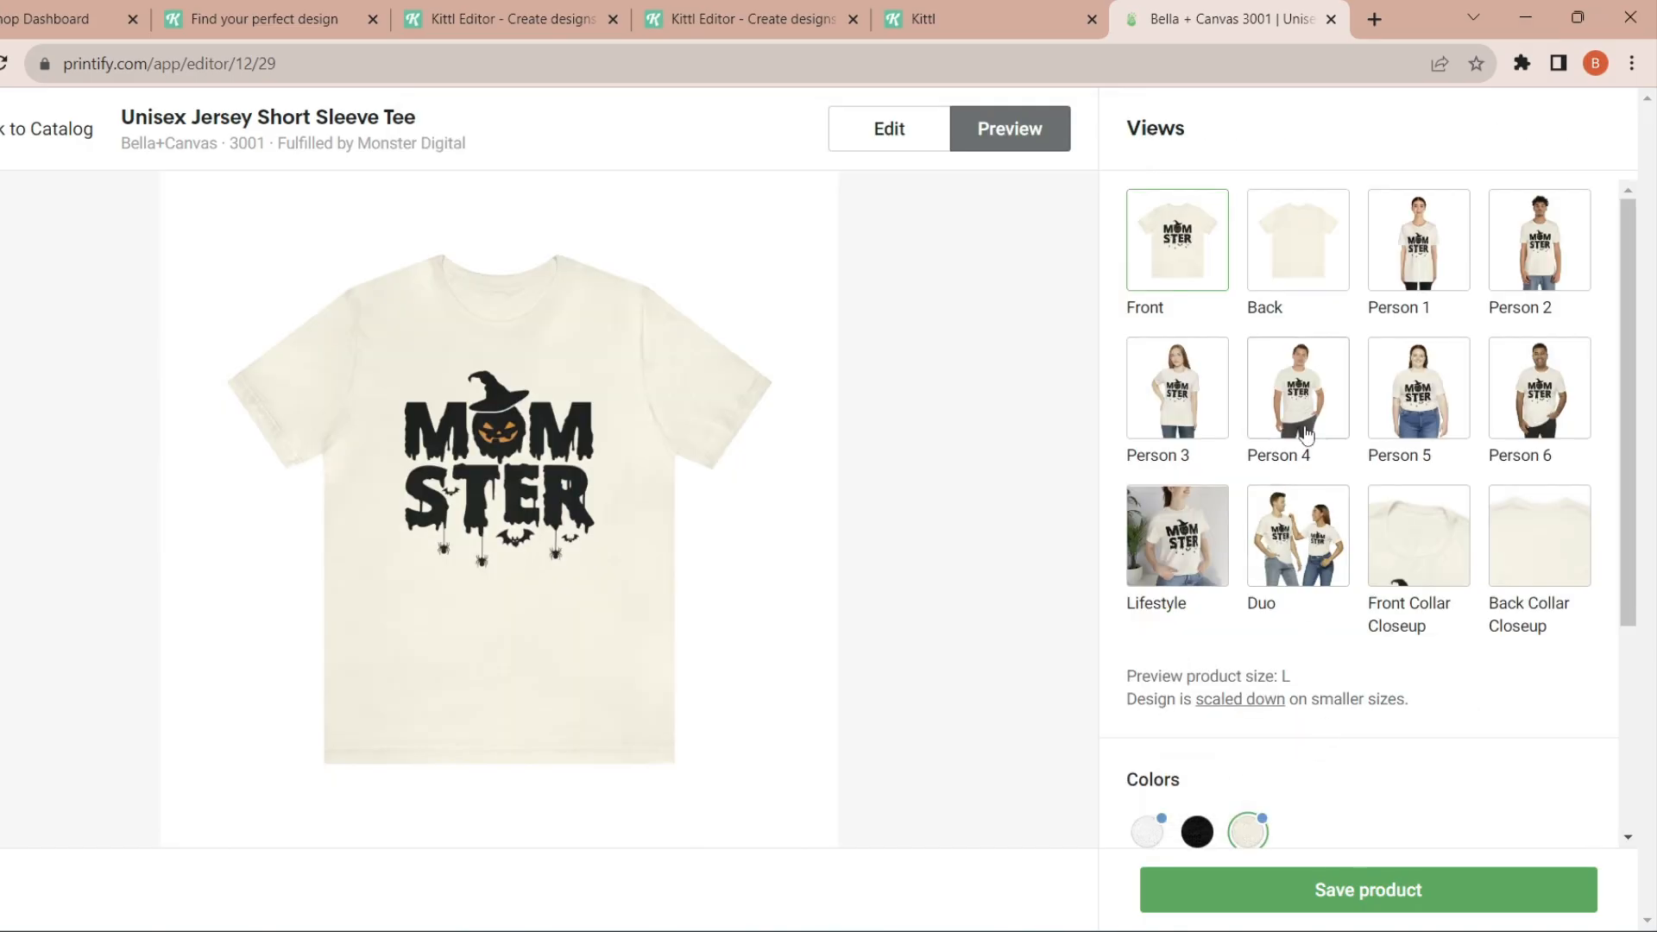
- Preview the Black and White shirt mockups and save the product
{"action": "left_click", "coordinate": [1189, 832]}
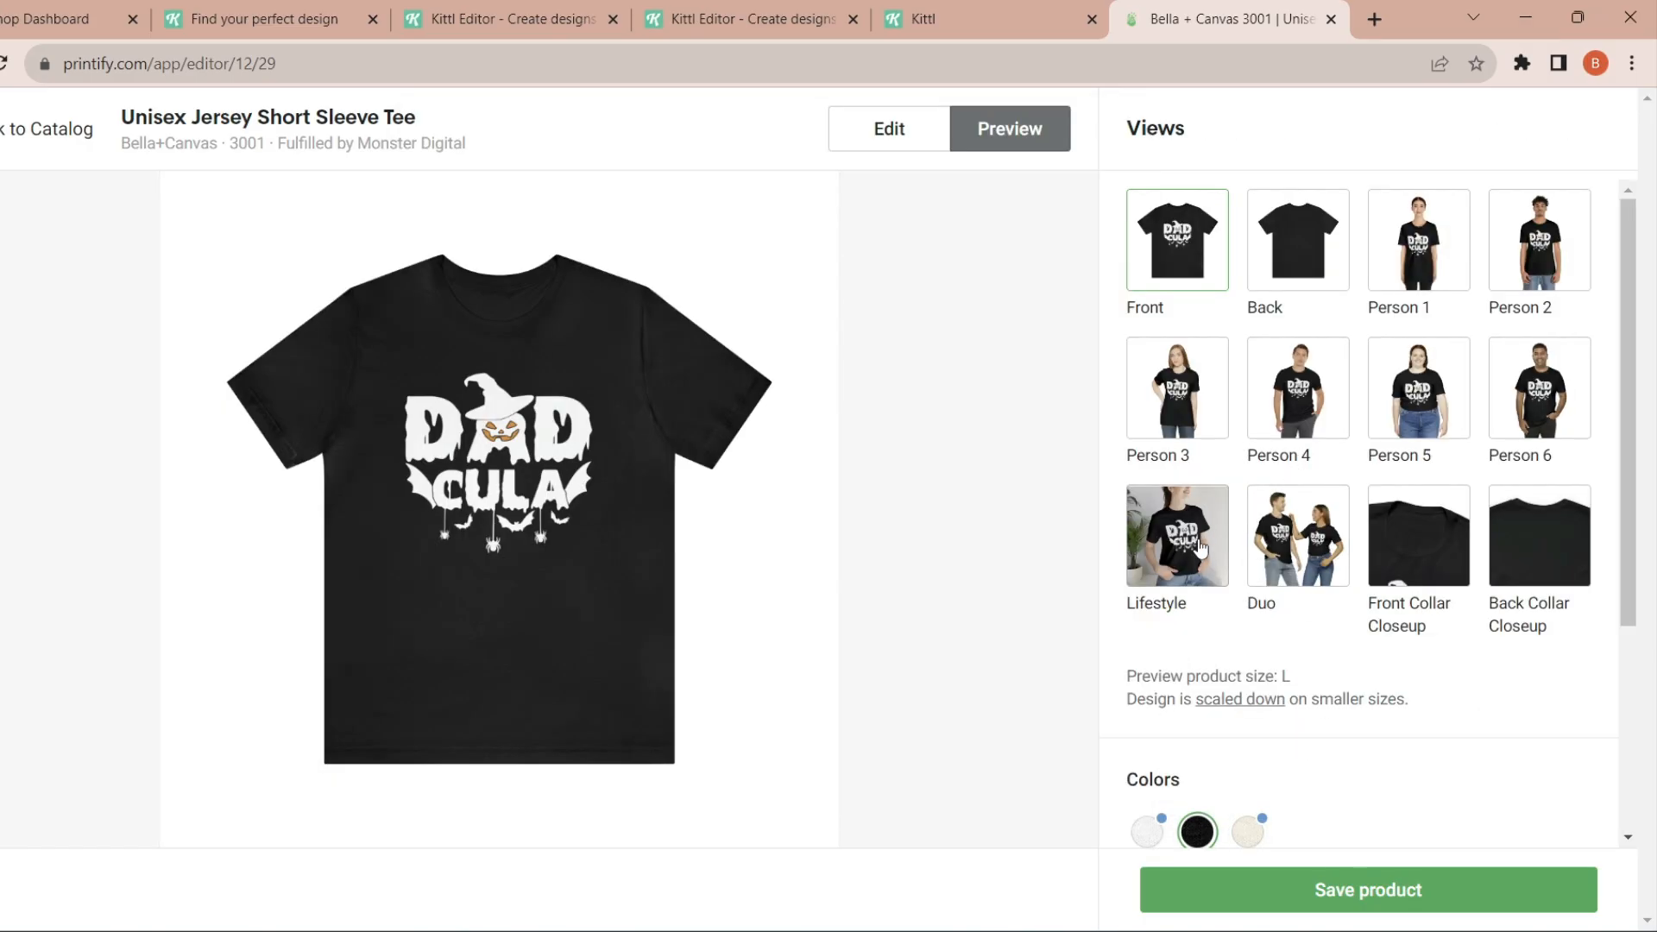
{"action": "left_click", "coordinate": [1147, 831]}
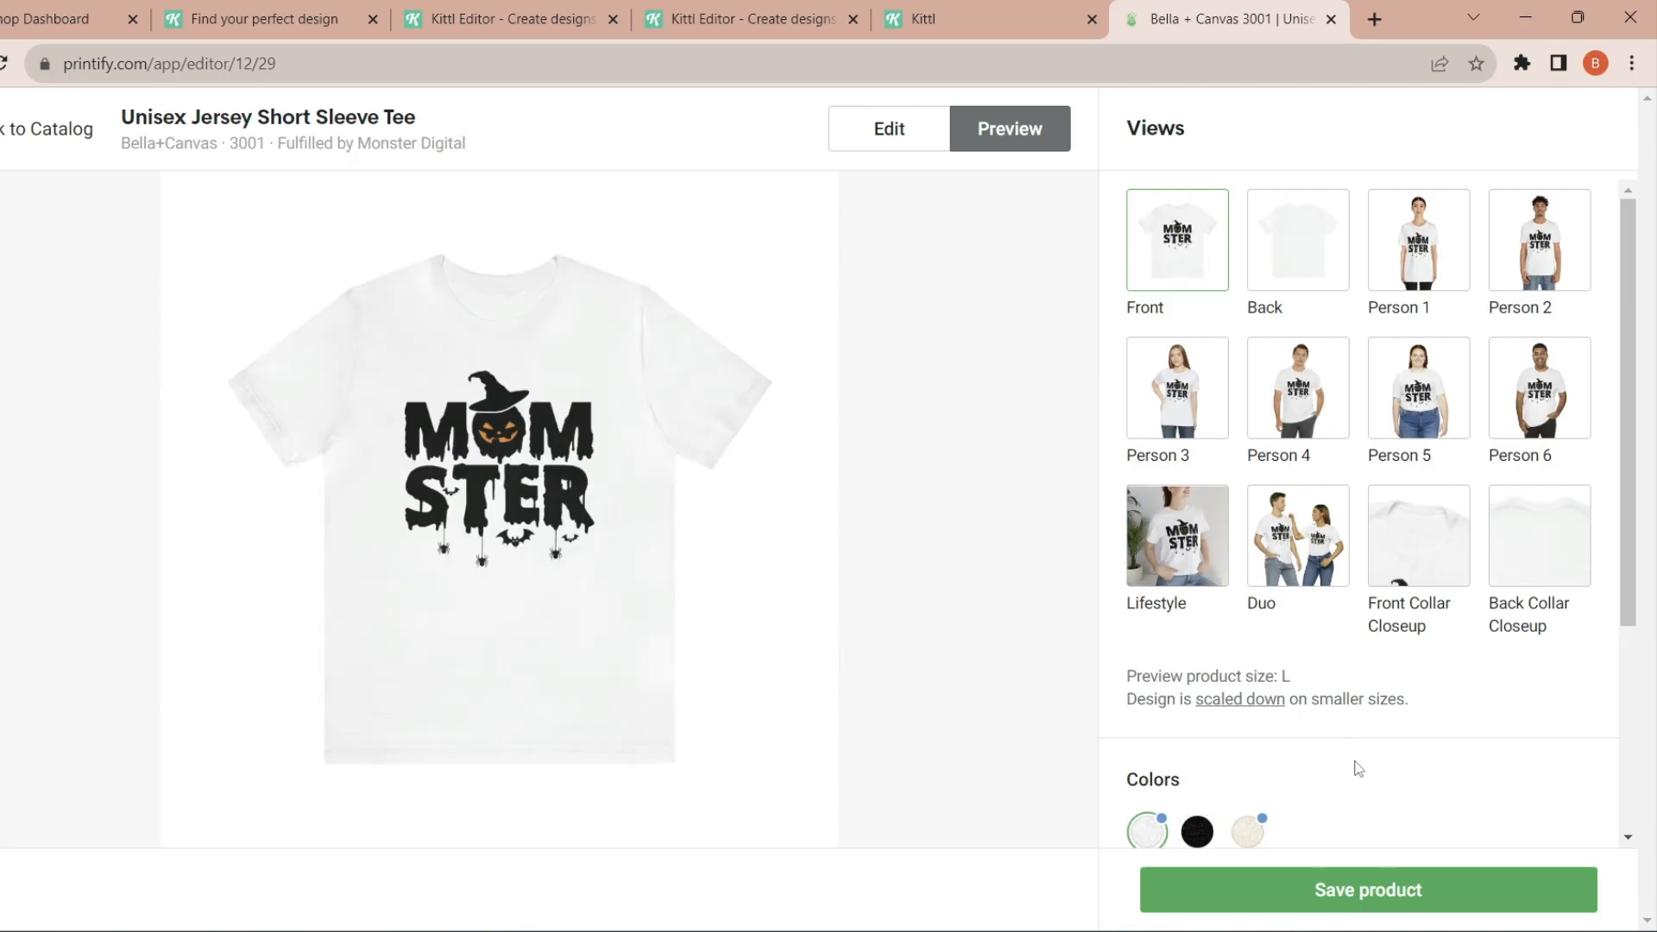
{"action": "left_click", "coordinate": [1208, 876]}
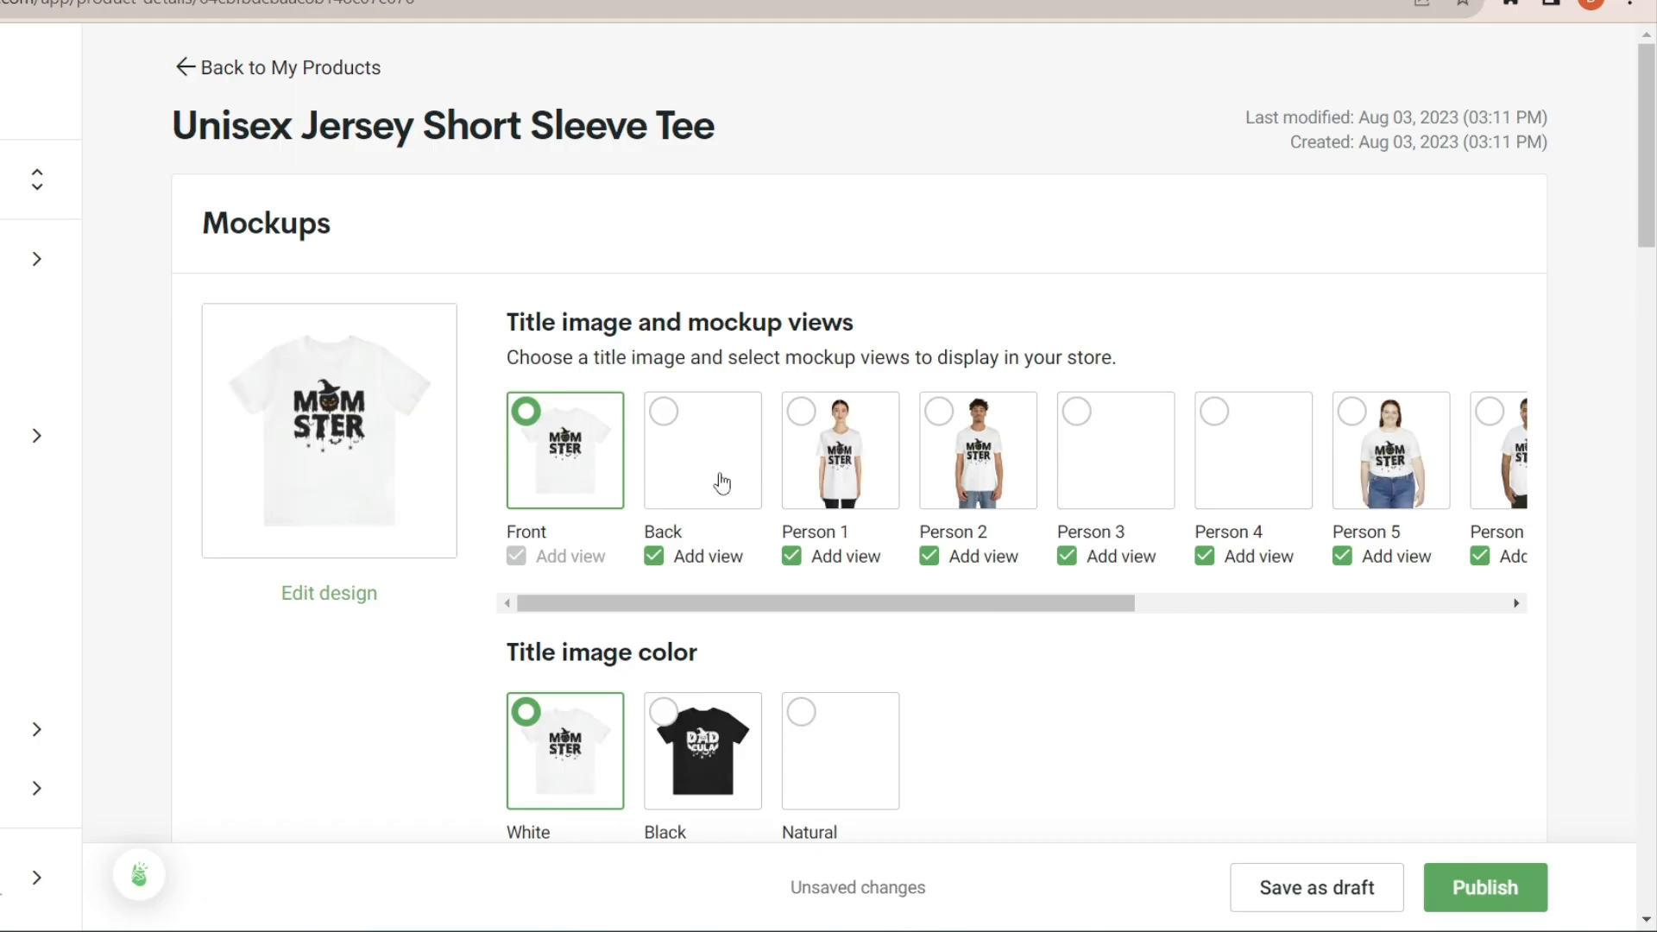
- Make Person 1 the title image and set the title to "Momster and Dadcula Halloween Sweatshirts, Couples Halloween Hoodie, Momster Sweatshirt, Dadcula Sweatshirt, Mom Halloween, Dad Halloween"
{"action": "left_click", "coordinate": [844, 481]}
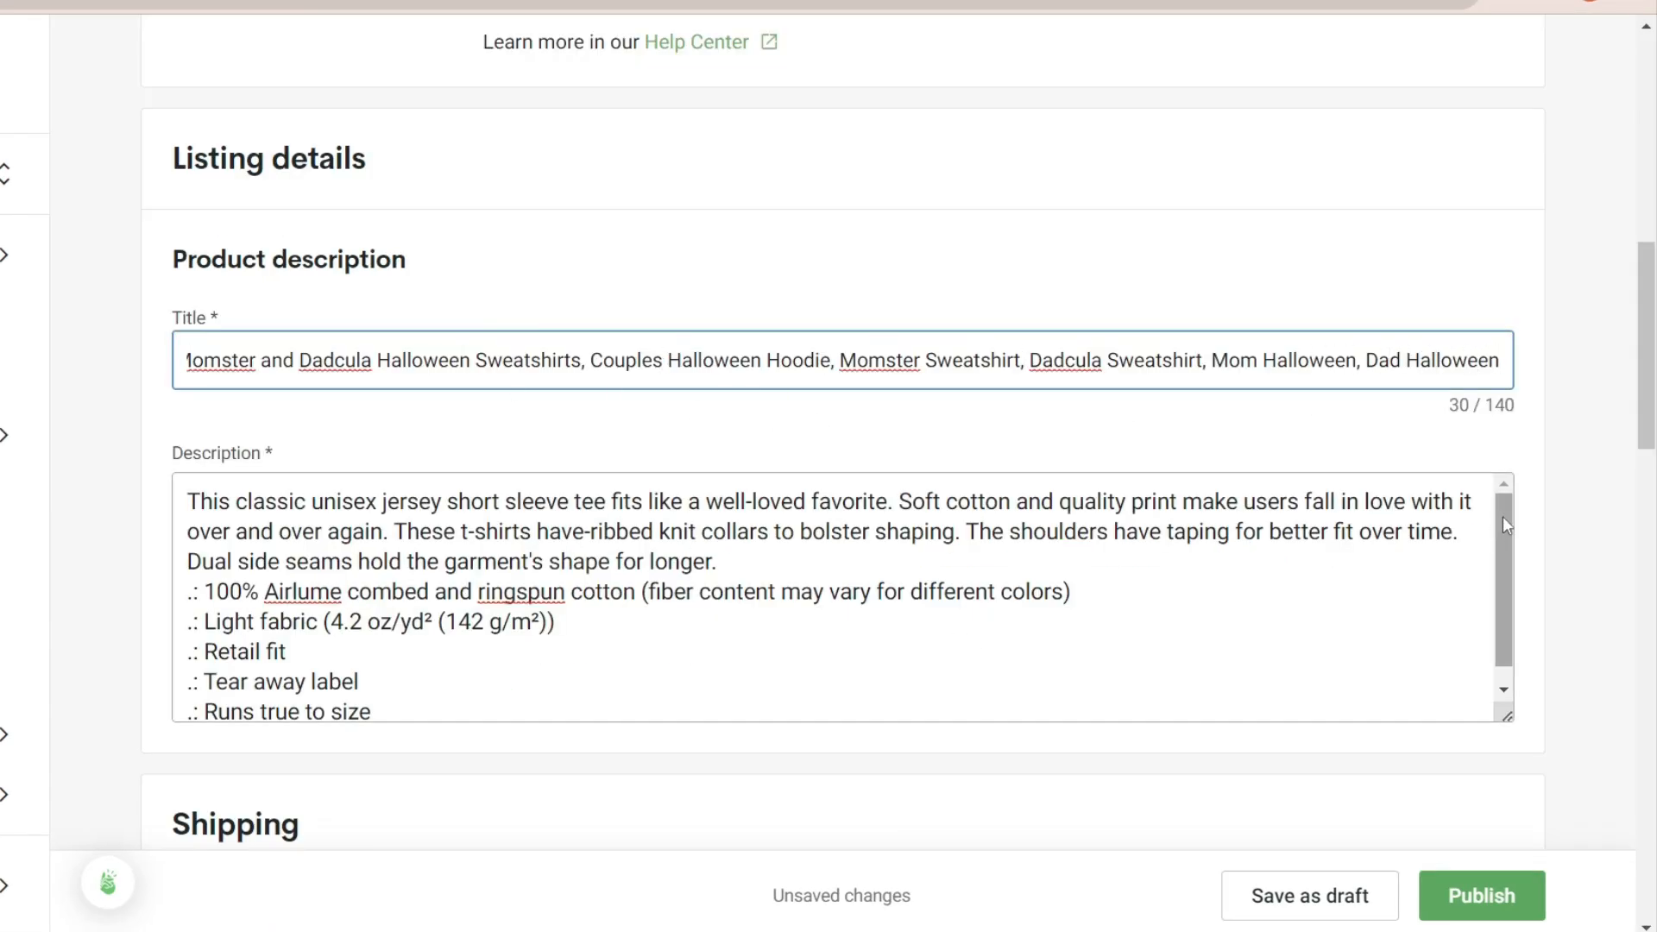
{"action": "left_click_drag", "start_coordinate": [1503, 516], "coordinate": [1503, 547]}
- Assign the existing FunnyShirtForMen shipping profile with 1-3 days to the product and review the variant prices
{"action": "scroll", "coordinate": [1120, 531], "scroll_direction": "down", "scroll_amount": 7}
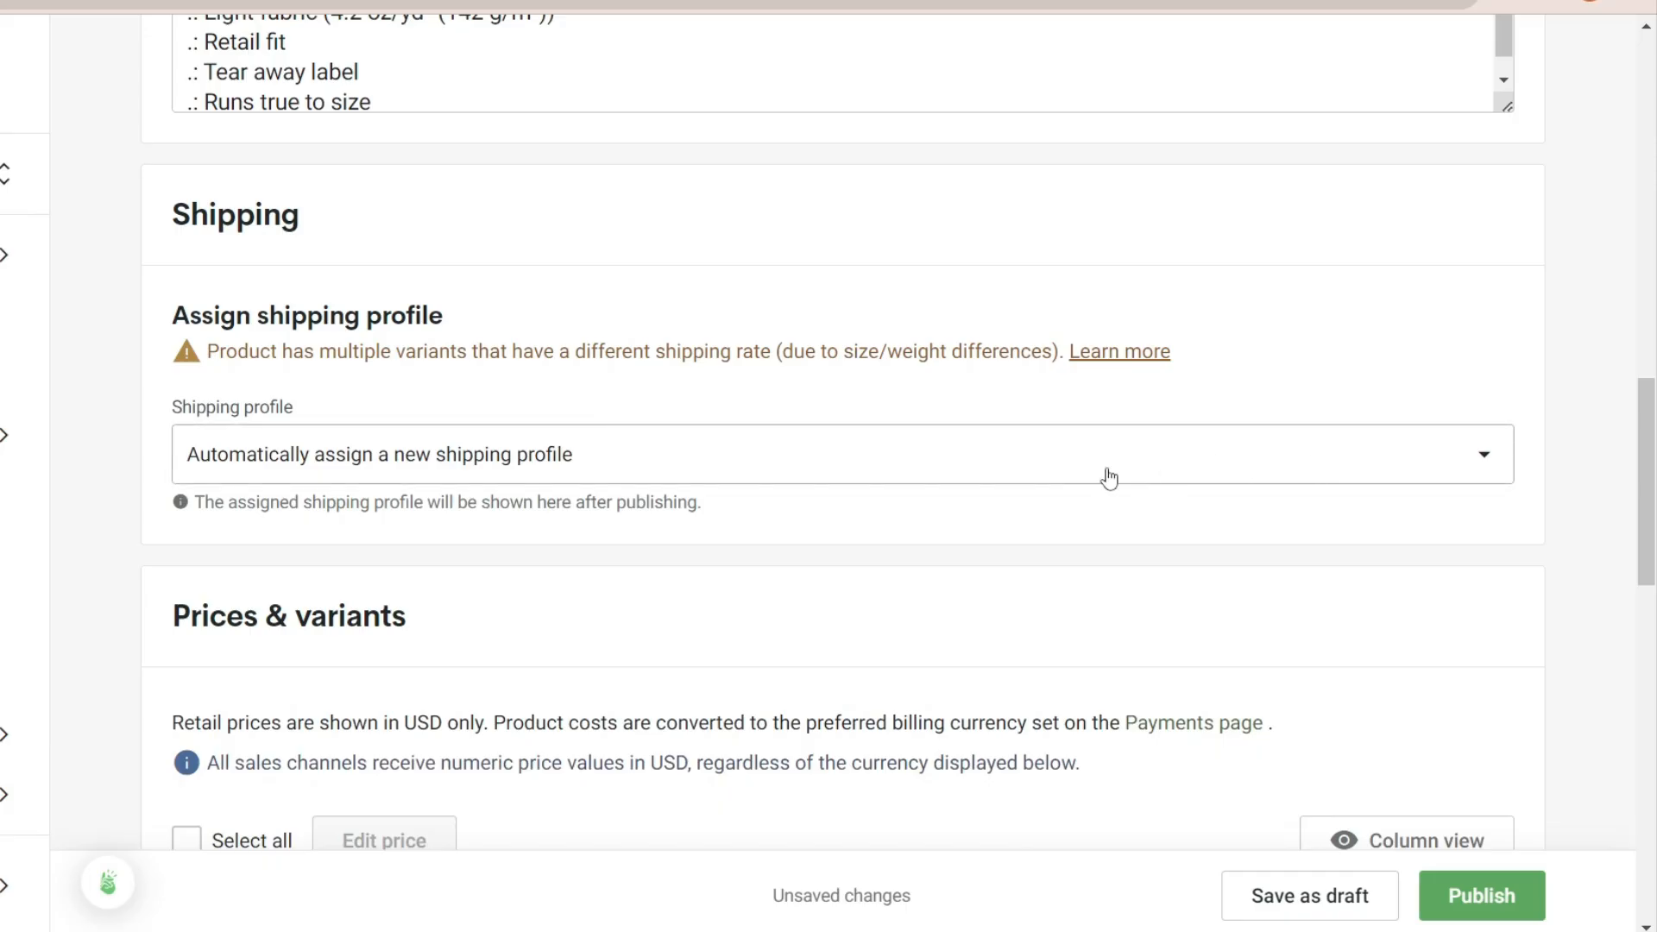
{"action": "left_click", "coordinate": [987, 451]}
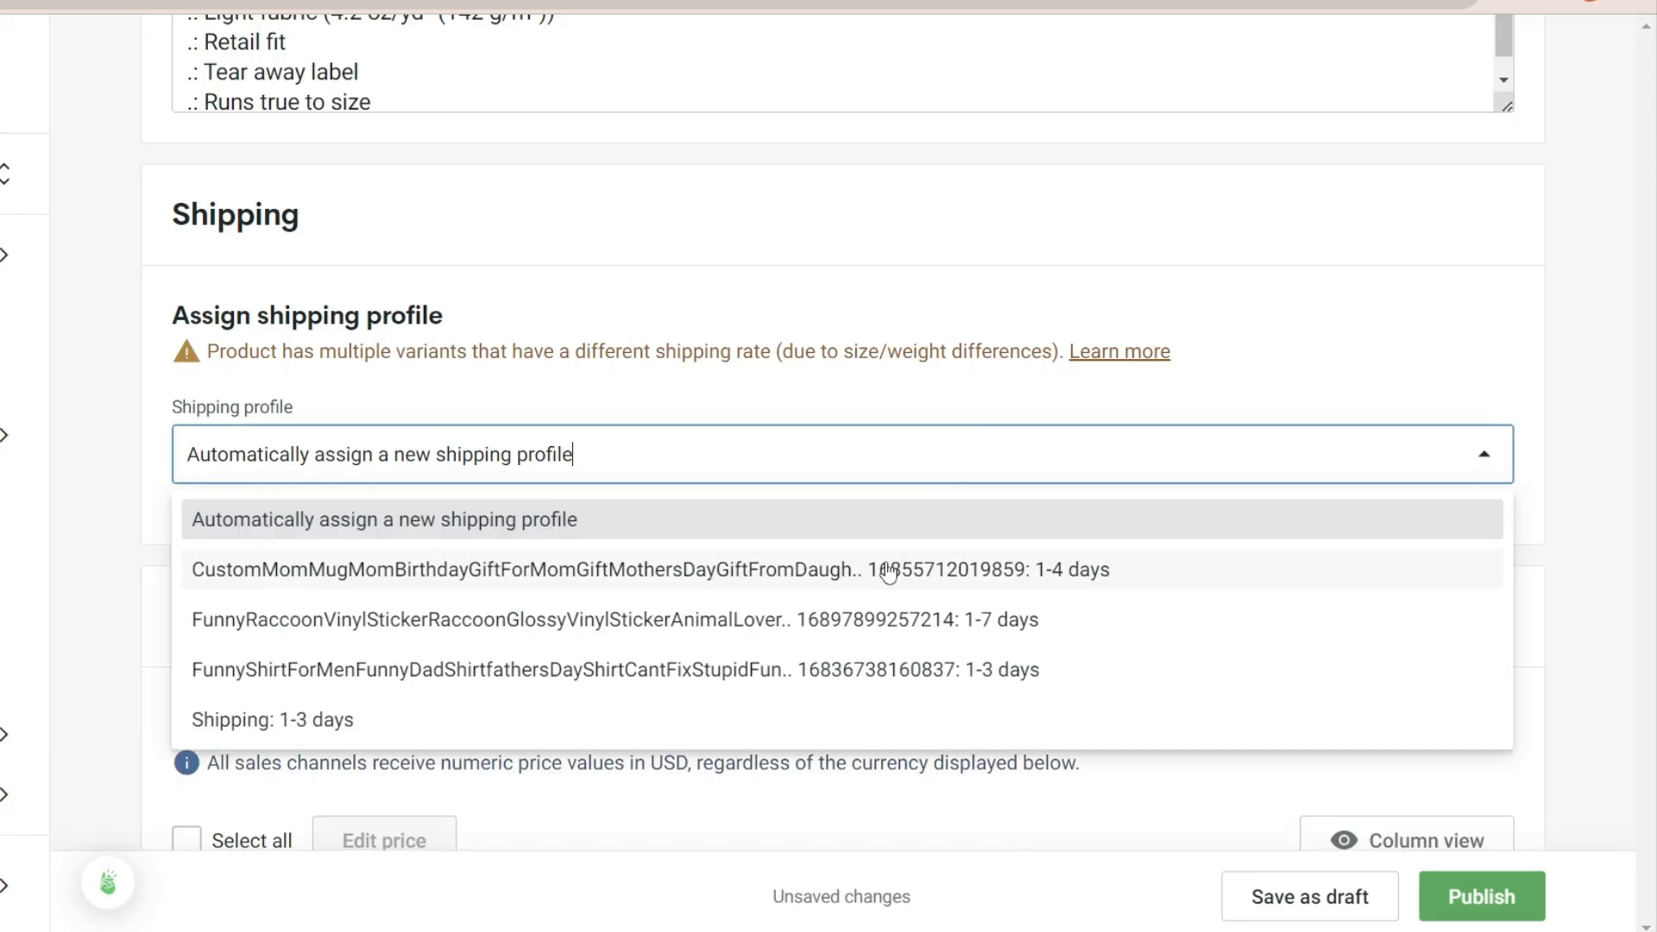
{"action": "left_click", "coordinate": [761, 673]}
{"action": "left_click_drag", "start_coordinate": [1651, 470], "coordinate": [1652, 627]}
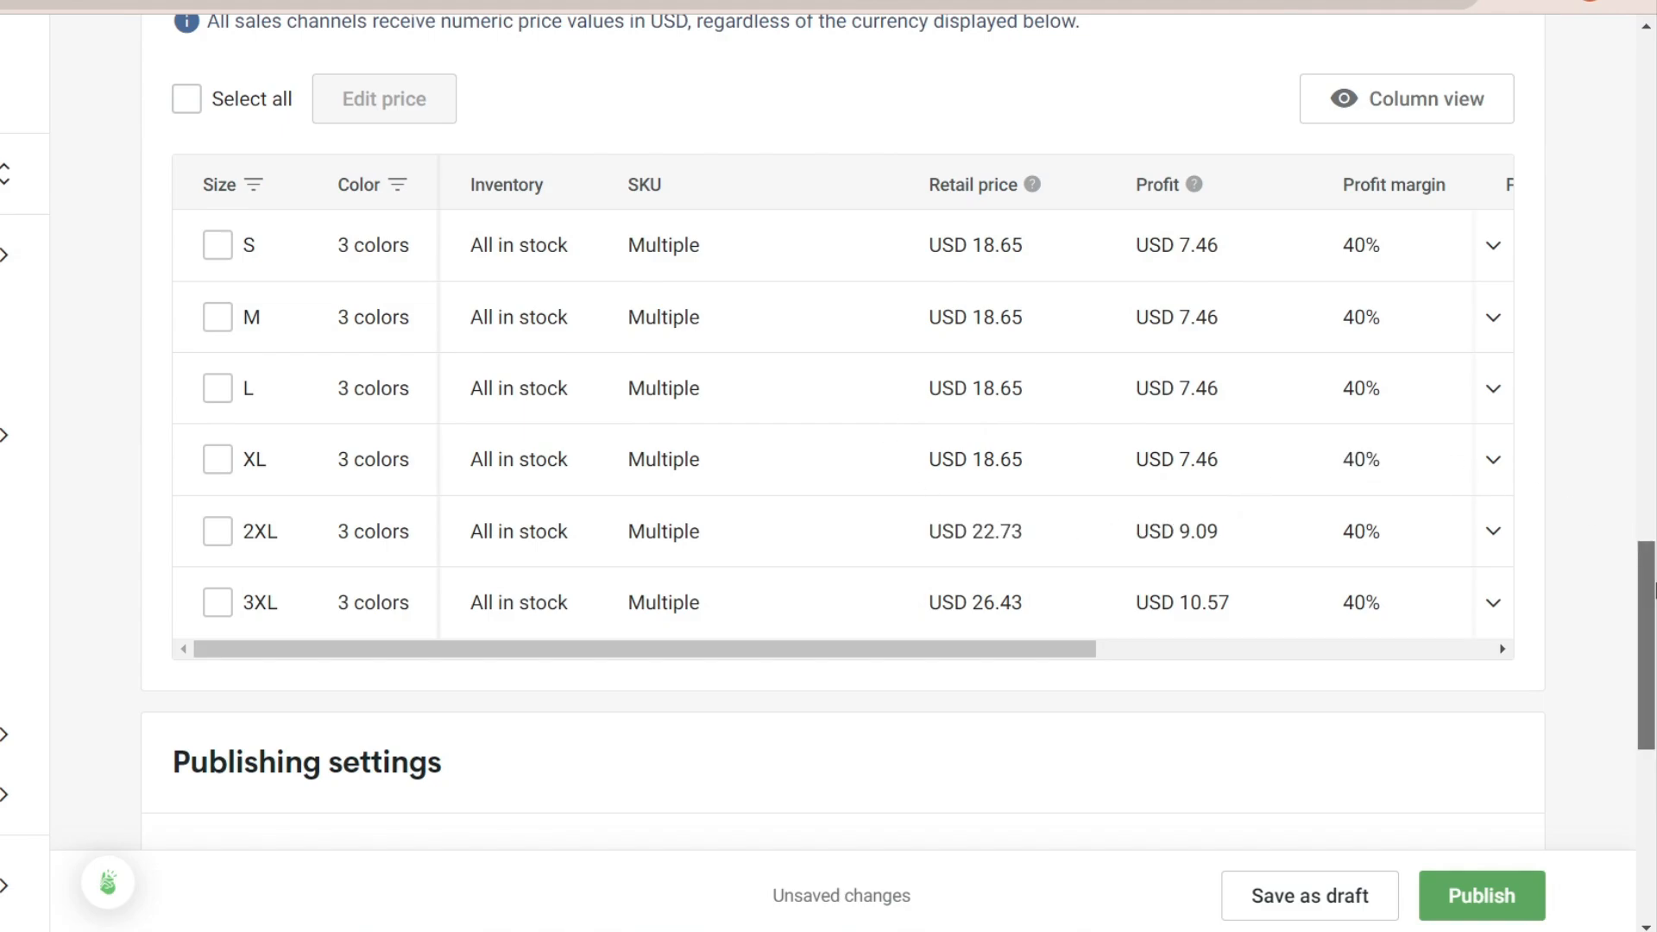
{"action": "left_click_drag", "start_coordinate": [1652, 593], "coordinate": [1652, 656]}
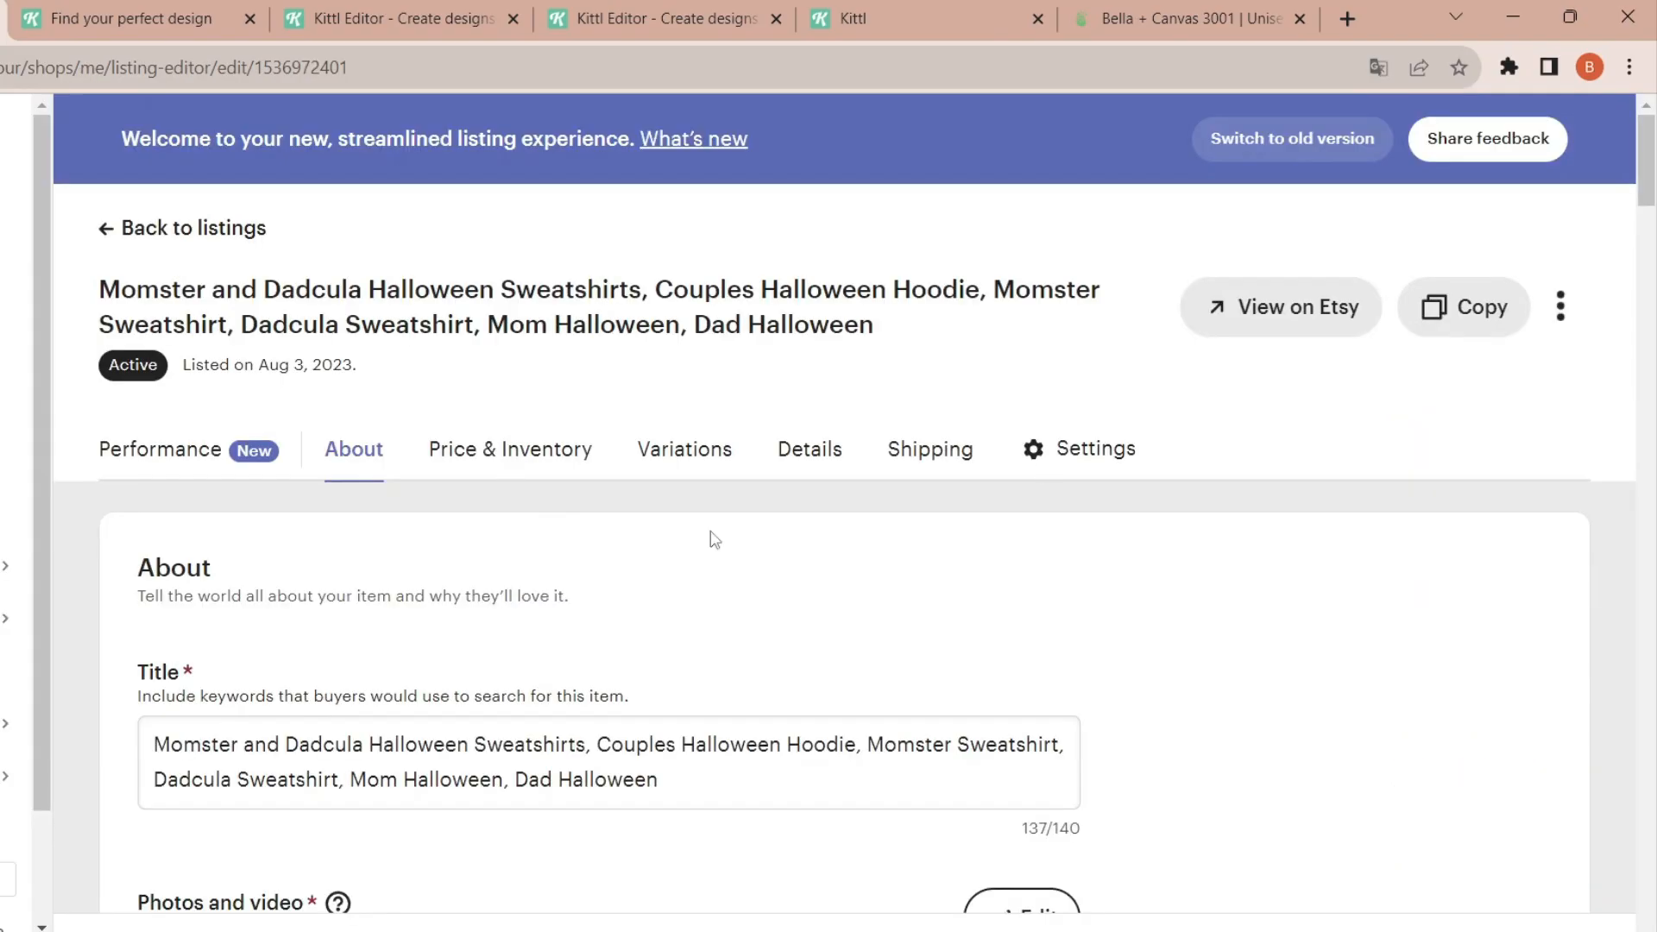
- Delete all existing mockup photos from the listing and upload the combined Momster and Dadcula shirt mockup as the primary photo
{"action": "scroll", "coordinate": [1654, 177], "scroll_direction": "down", "scroll_amount": 1}
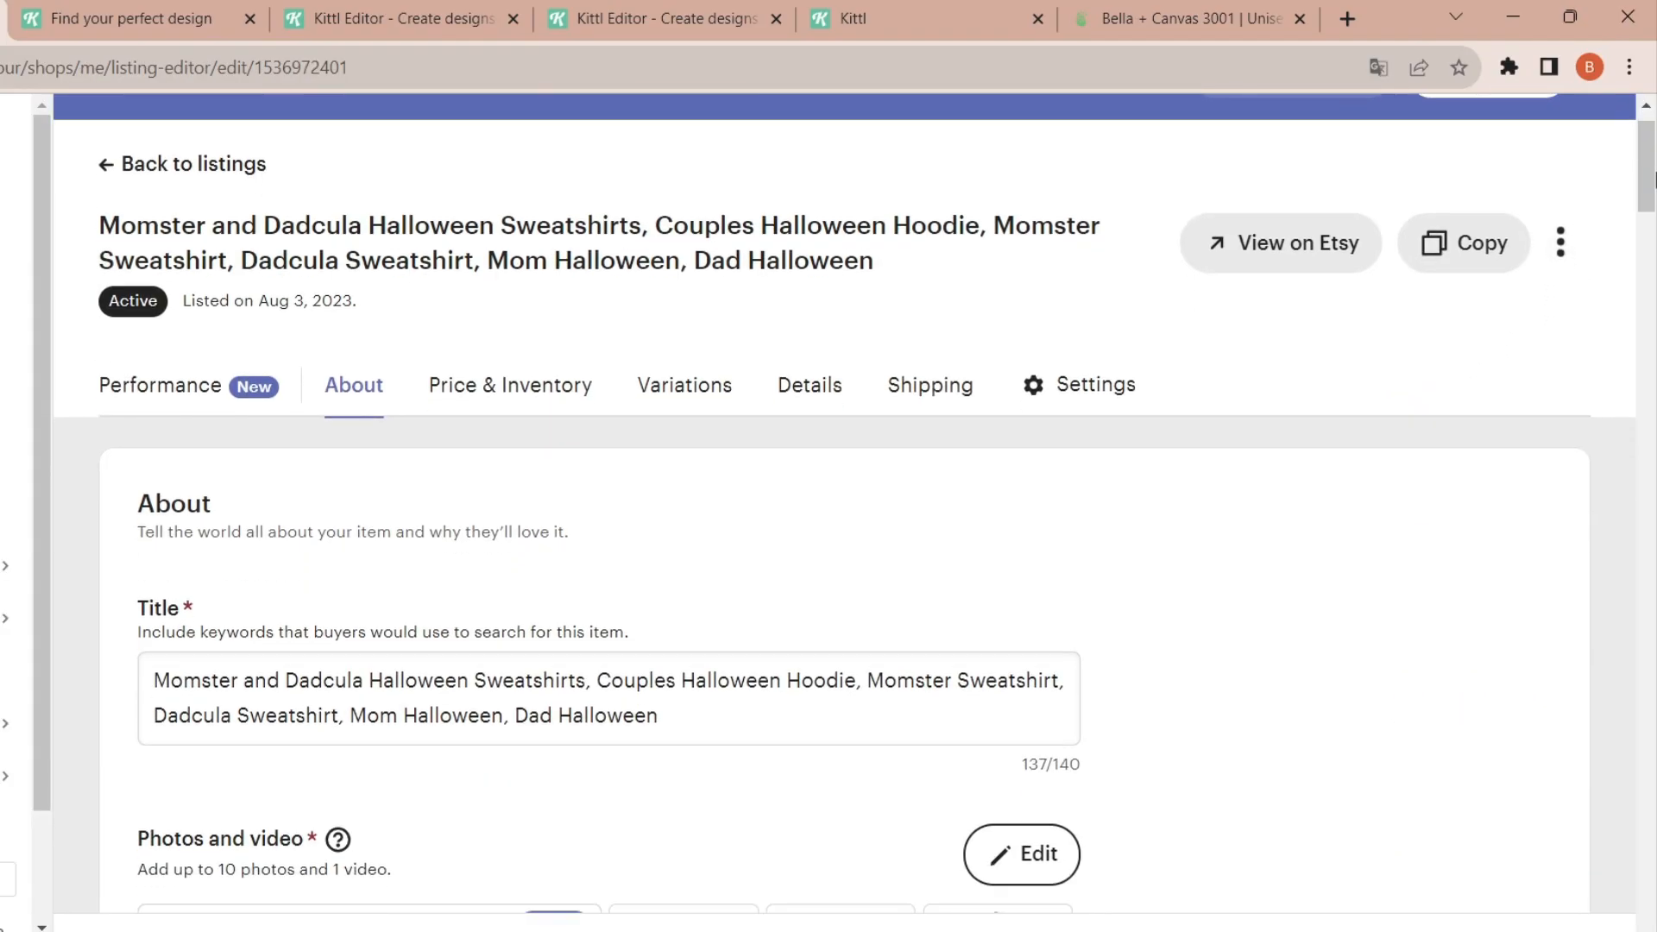
{"action": "left_click_drag", "start_coordinate": [1654, 177], "coordinate": [1653, 244]}
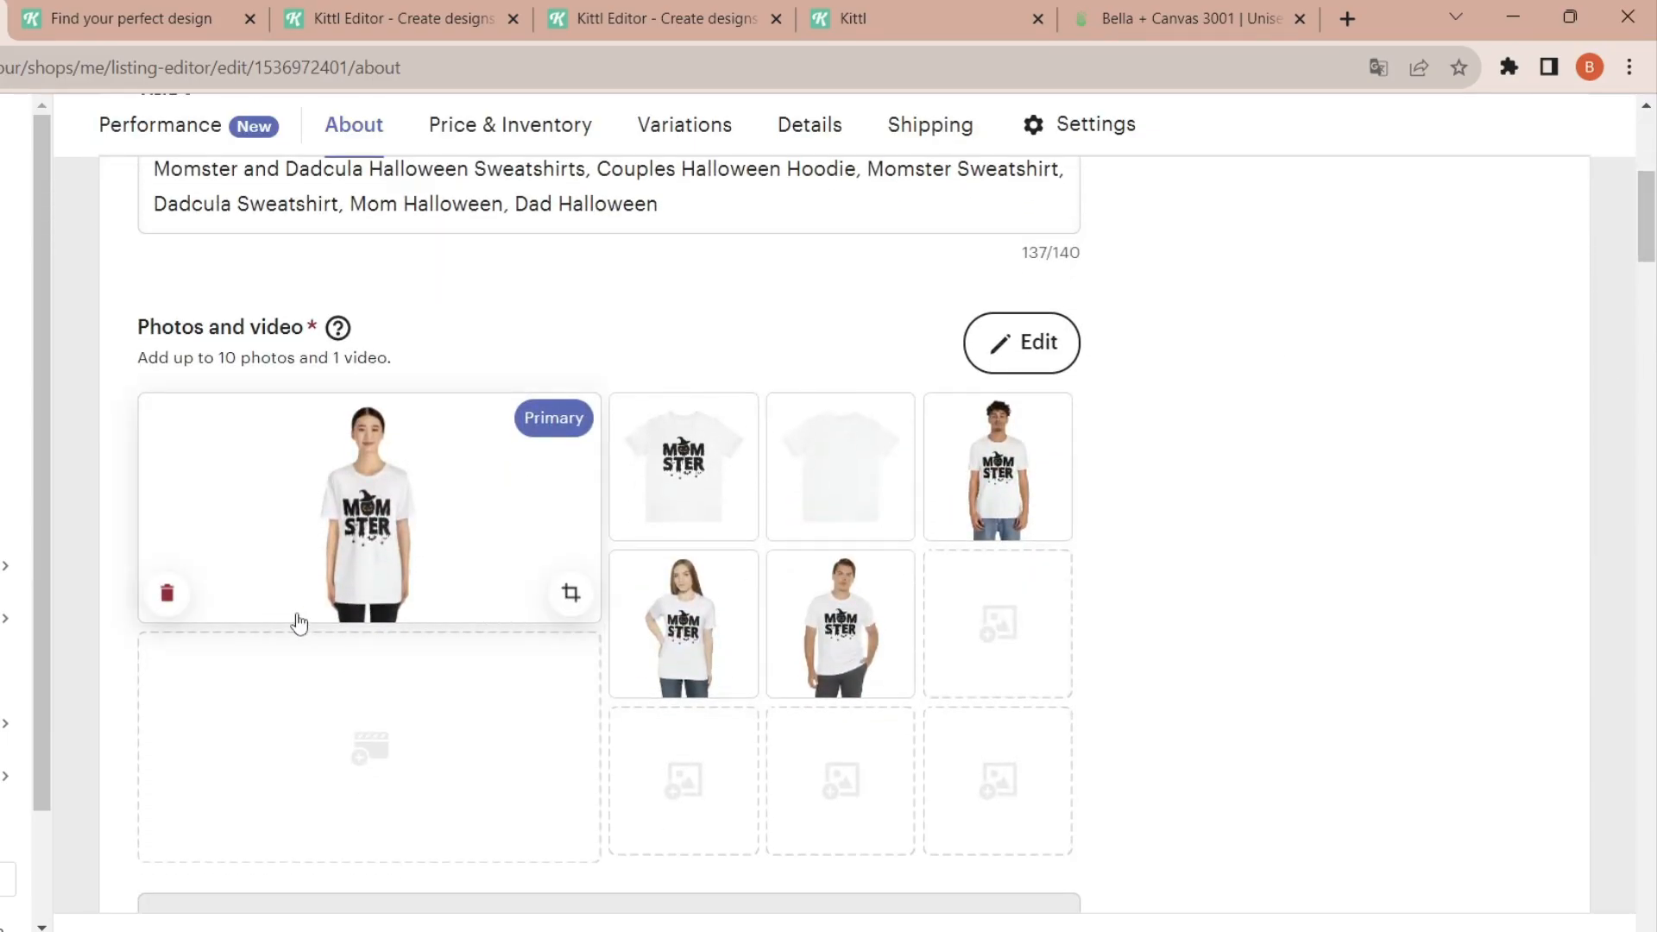
{"action": "left_click", "coordinate": [169, 594]}
{"action": "left_click", "coordinate": [168, 593]}
{"action": "left_click", "coordinate": [168, 593]}
{"action": "left_click", "coordinate": [169, 594]}
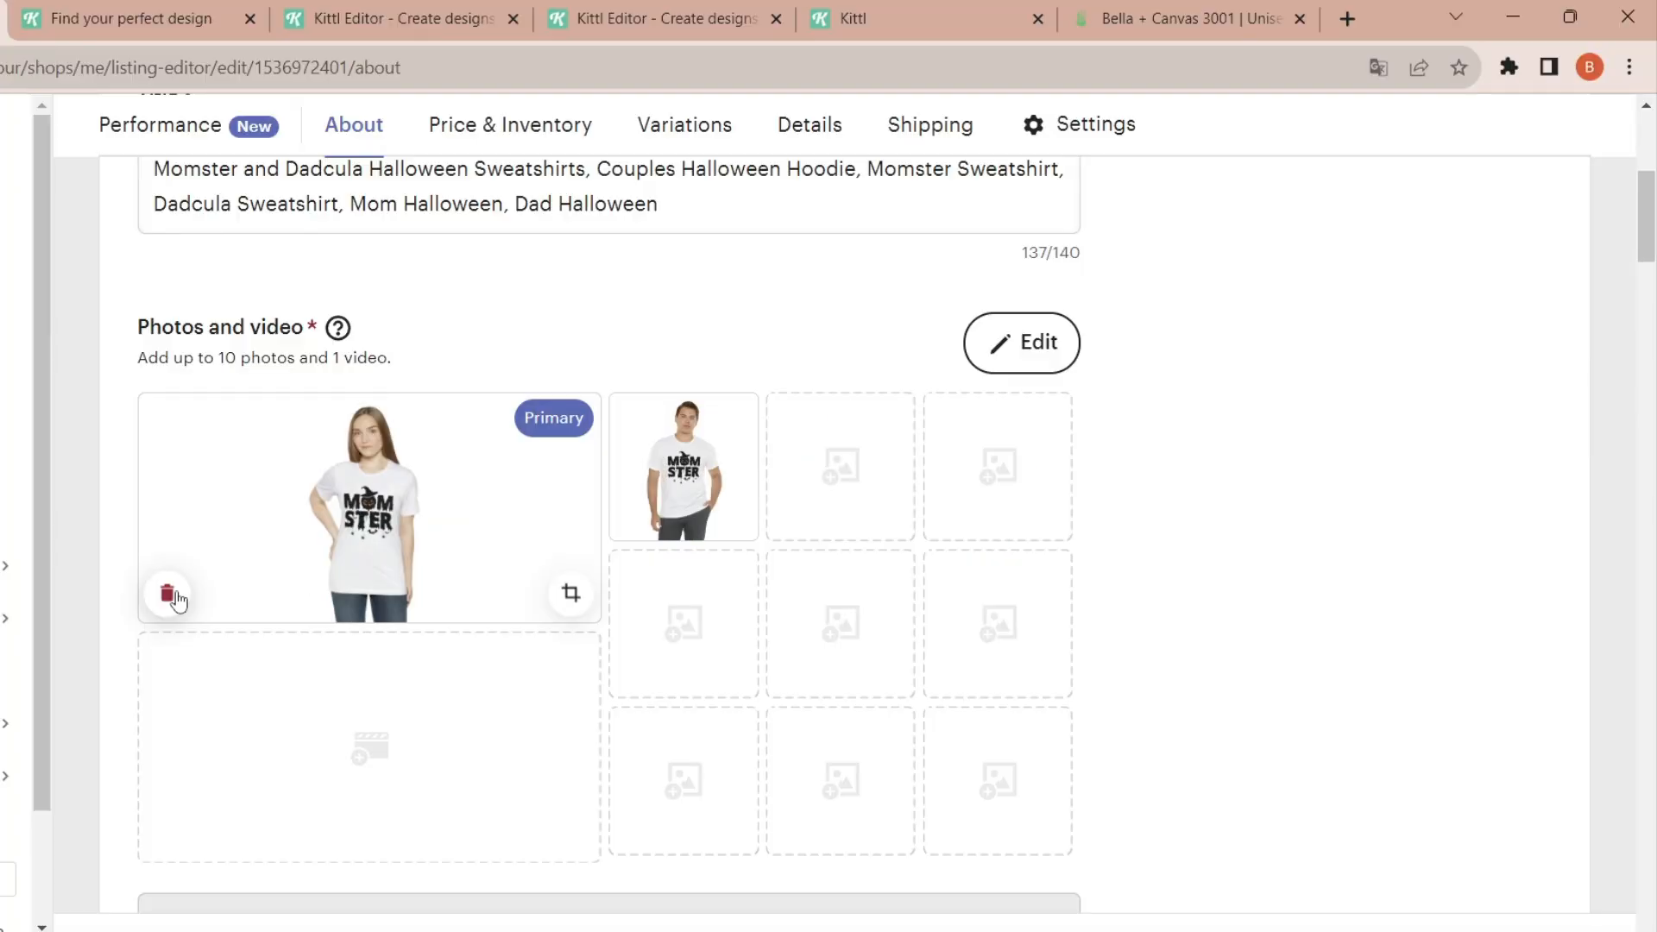
{"action": "left_click", "coordinate": [168, 593]}
{"action": "left_click", "coordinate": [169, 594]}
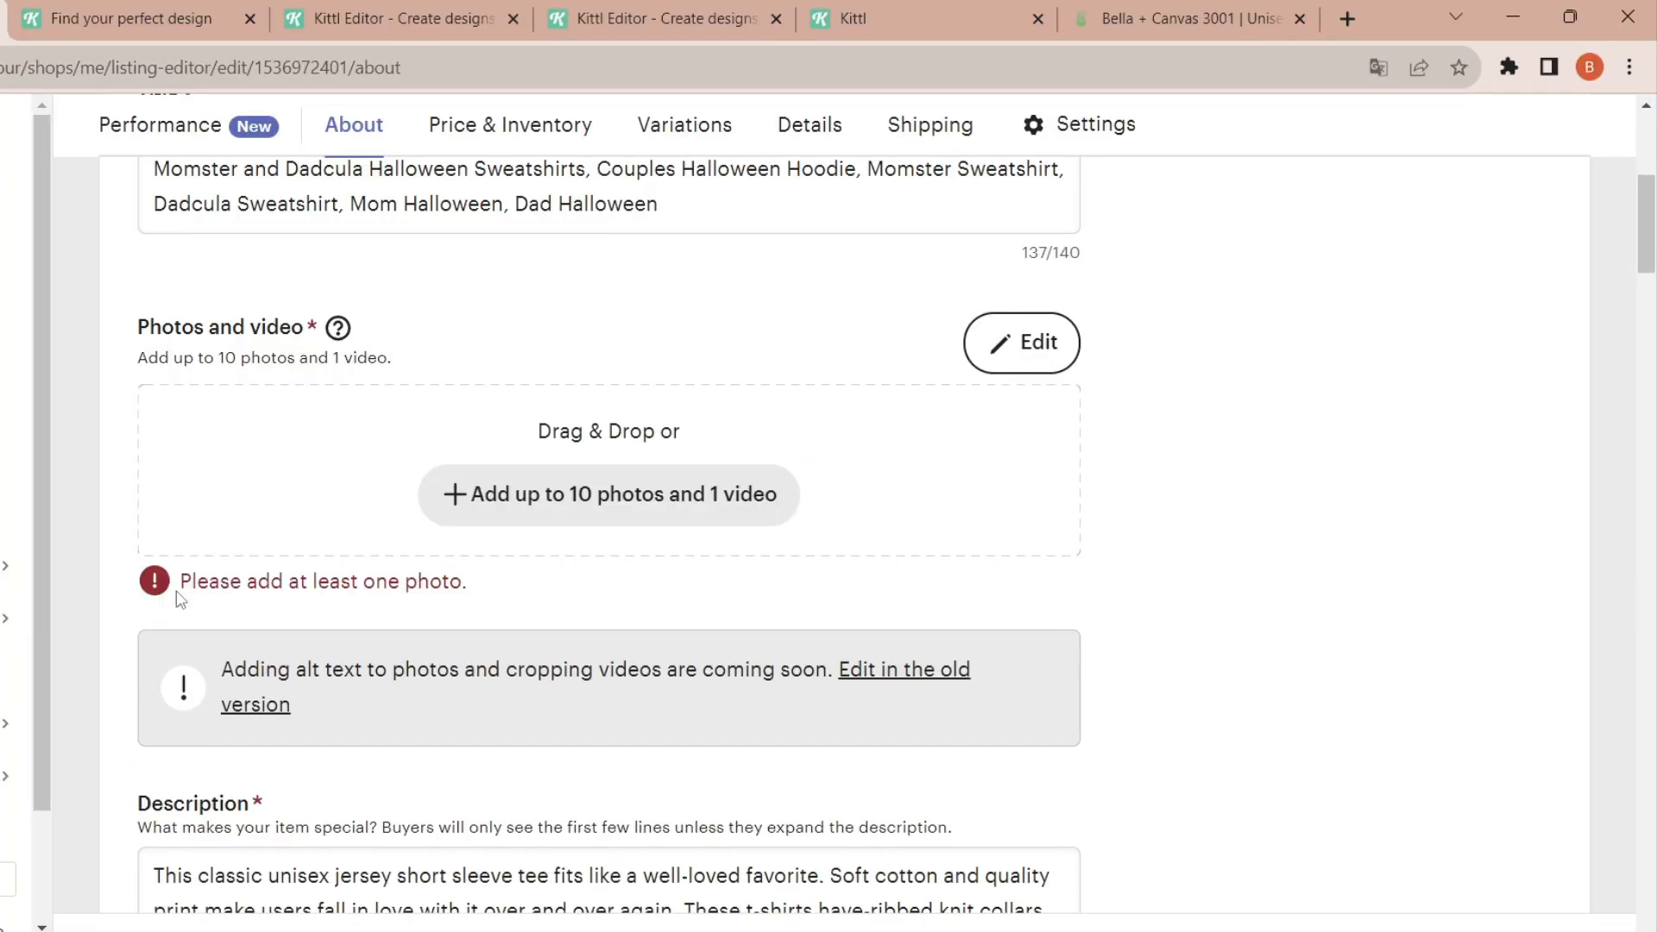
{"action": "left_click", "coordinate": [664, 511]}
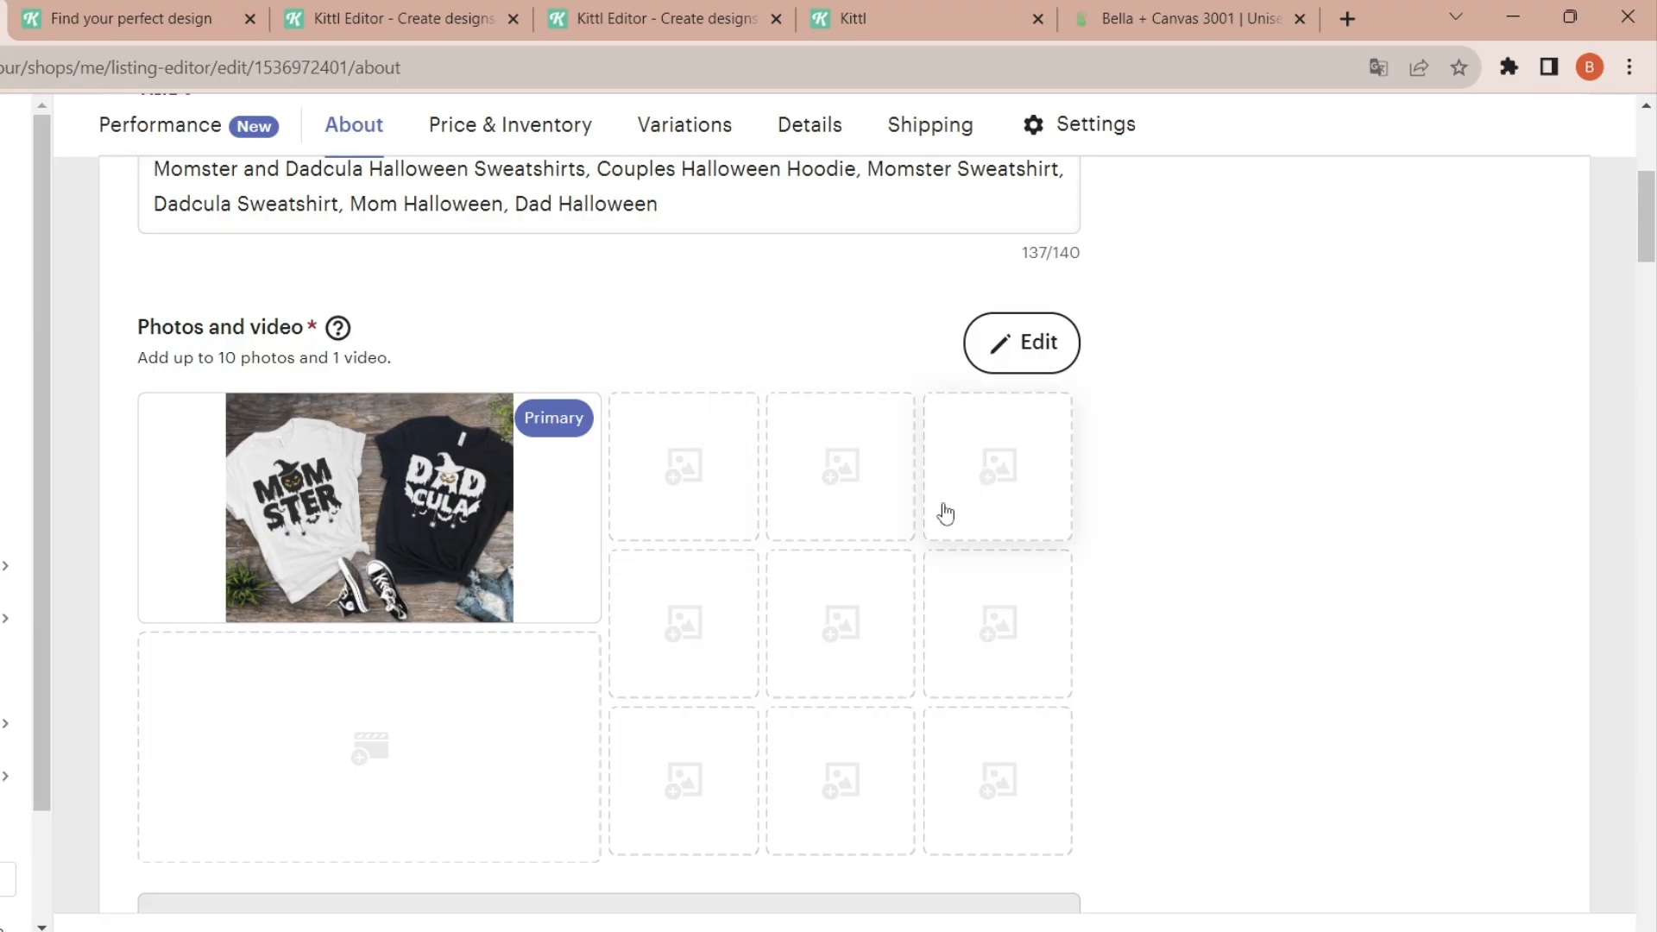
- Delete the existing Colors and Sizes variations from the listing
{"action": "left_click_drag", "start_coordinate": [1652, 228], "coordinate": [1652, 380]}
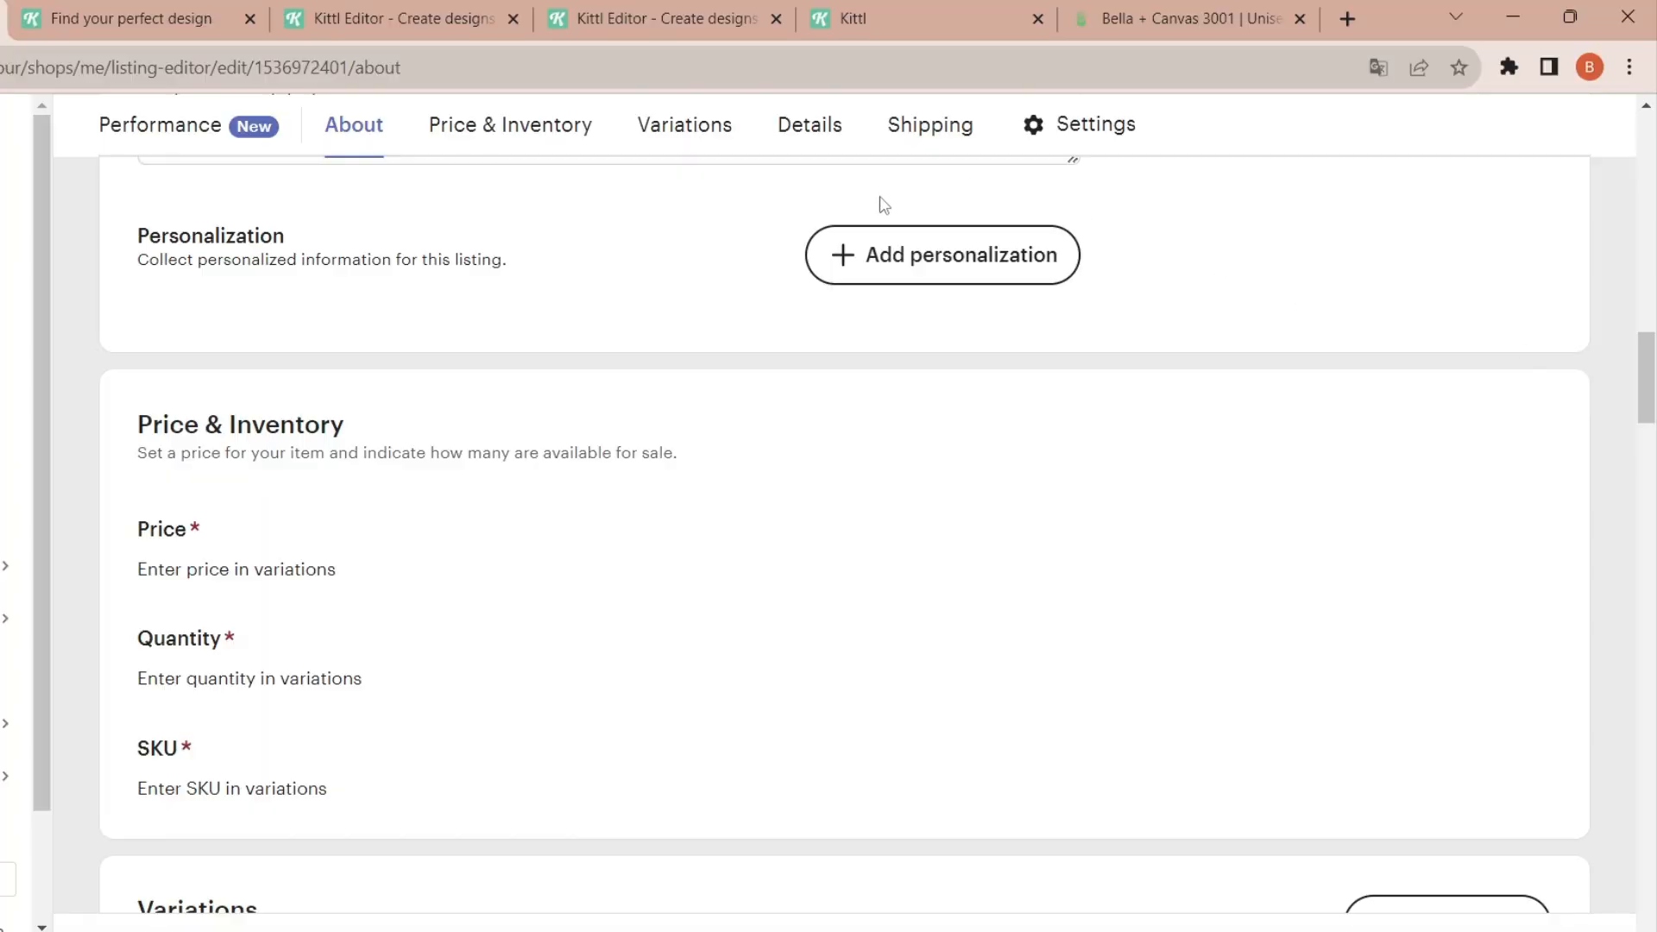
{"action": "scroll", "coordinate": [1651, 442], "scroll_direction": "down", "scroll_amount": 4}
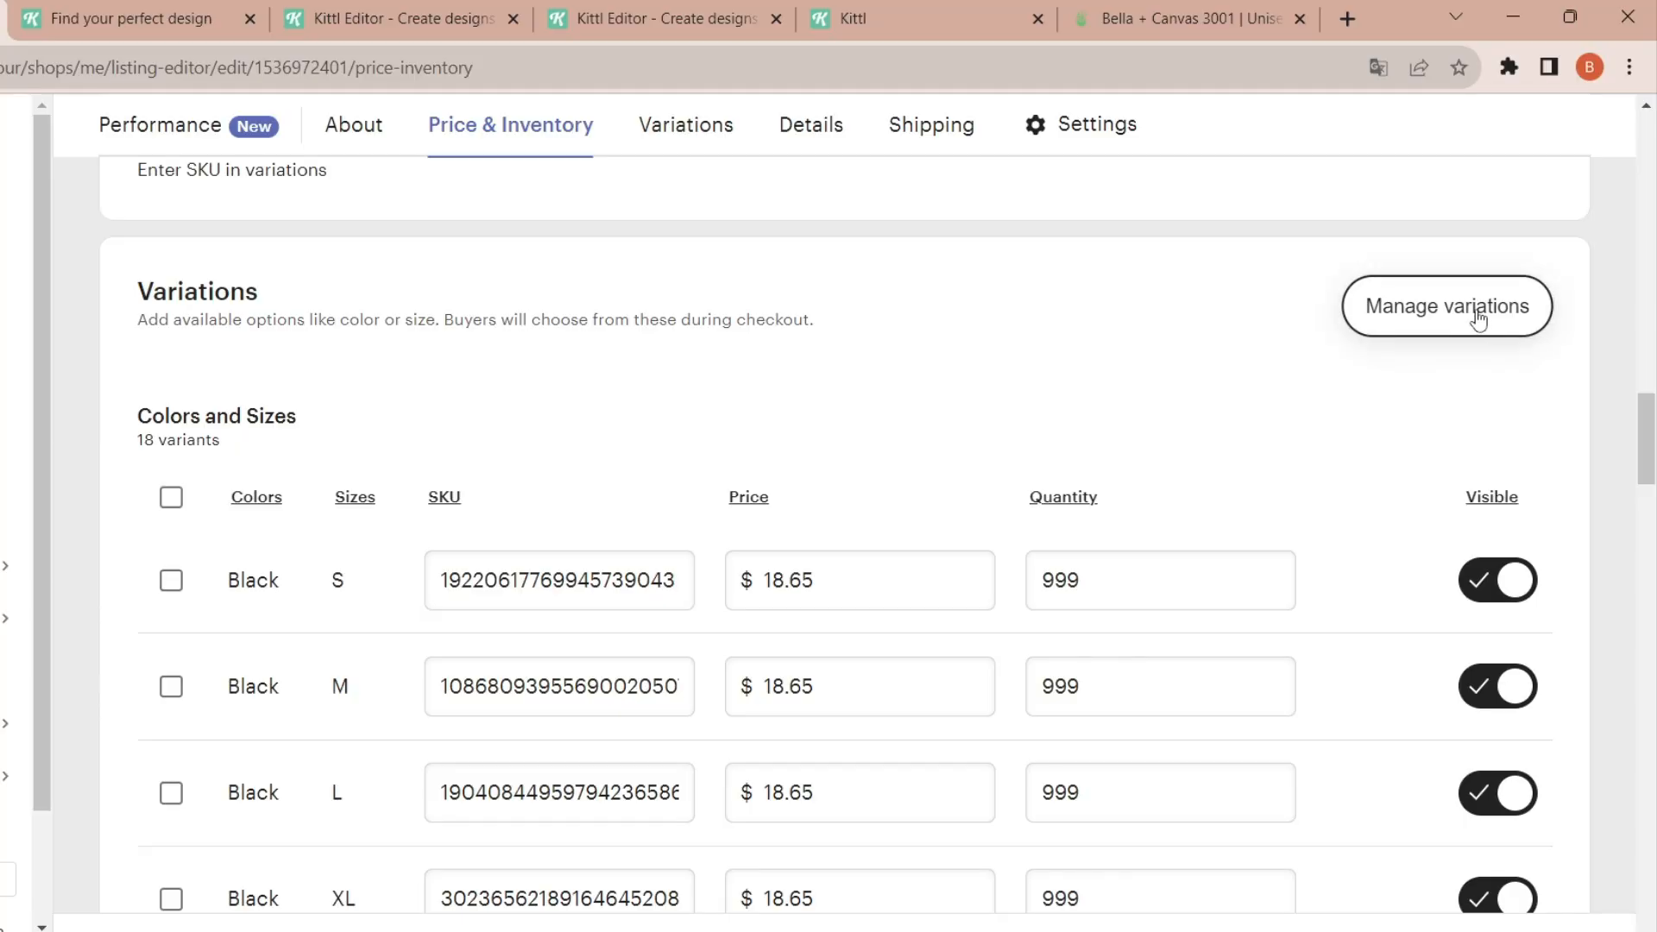
{"action": "left_click", "coordinate": [1478, 315]}
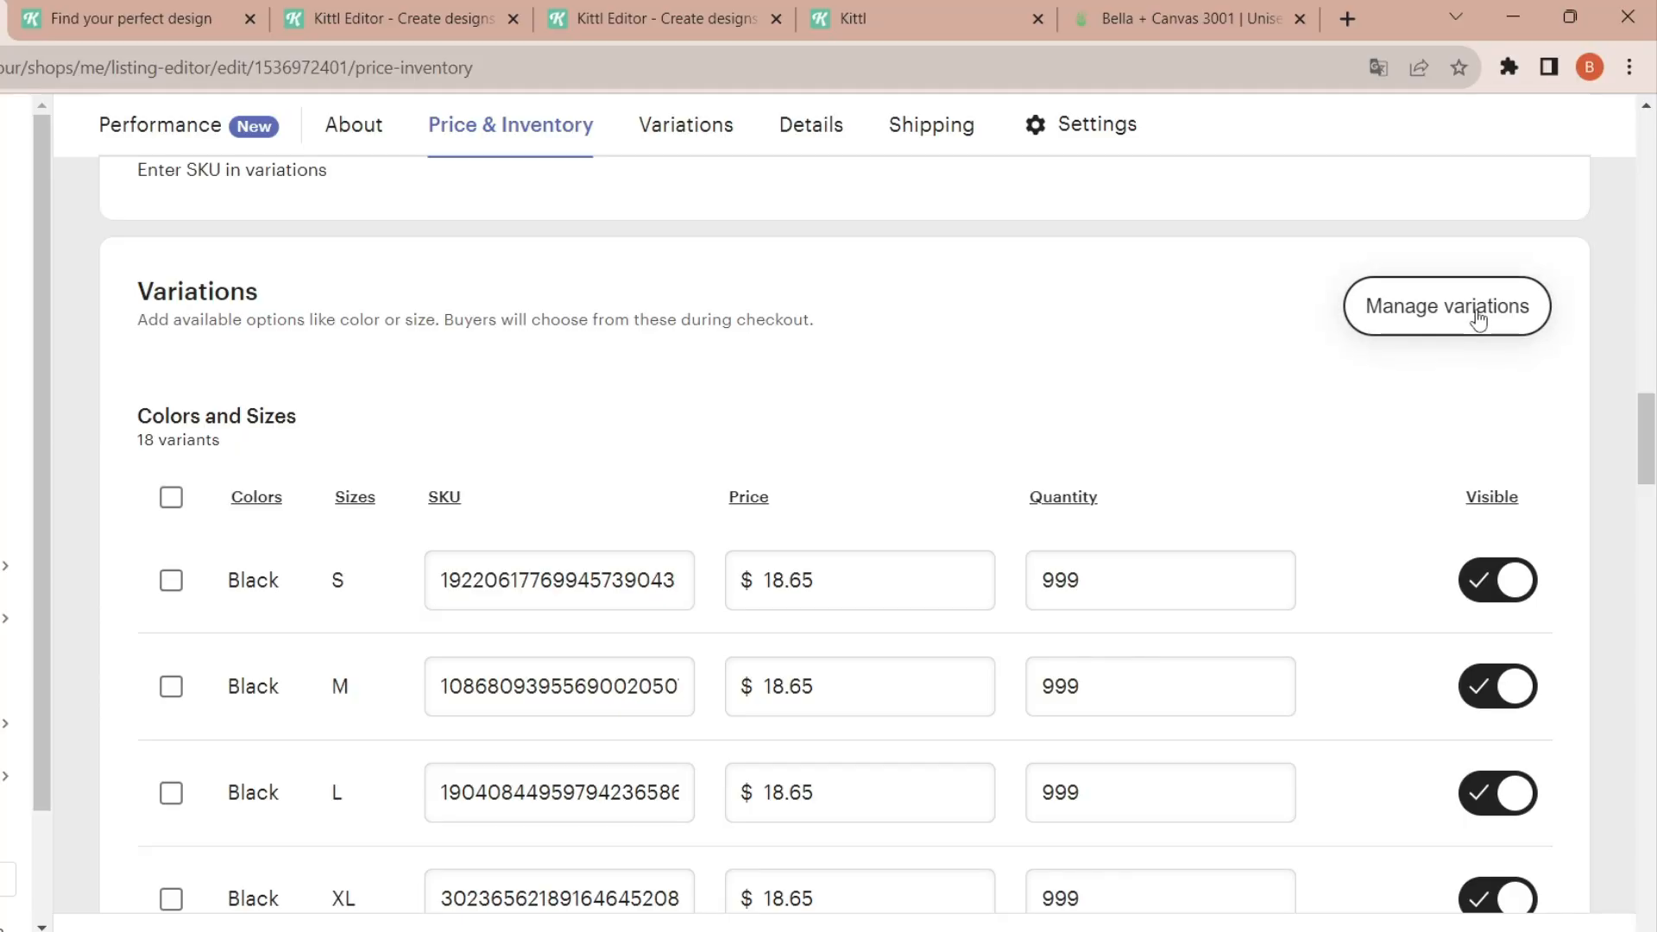
{"action": "left_click_drag", "start_coordinate": [787, 516], "coordinate": [670, 410]}
{"action": "left_click", "coordinate": [742, 288]}
{"action": "left_click", "coordinate": [701, 534]}
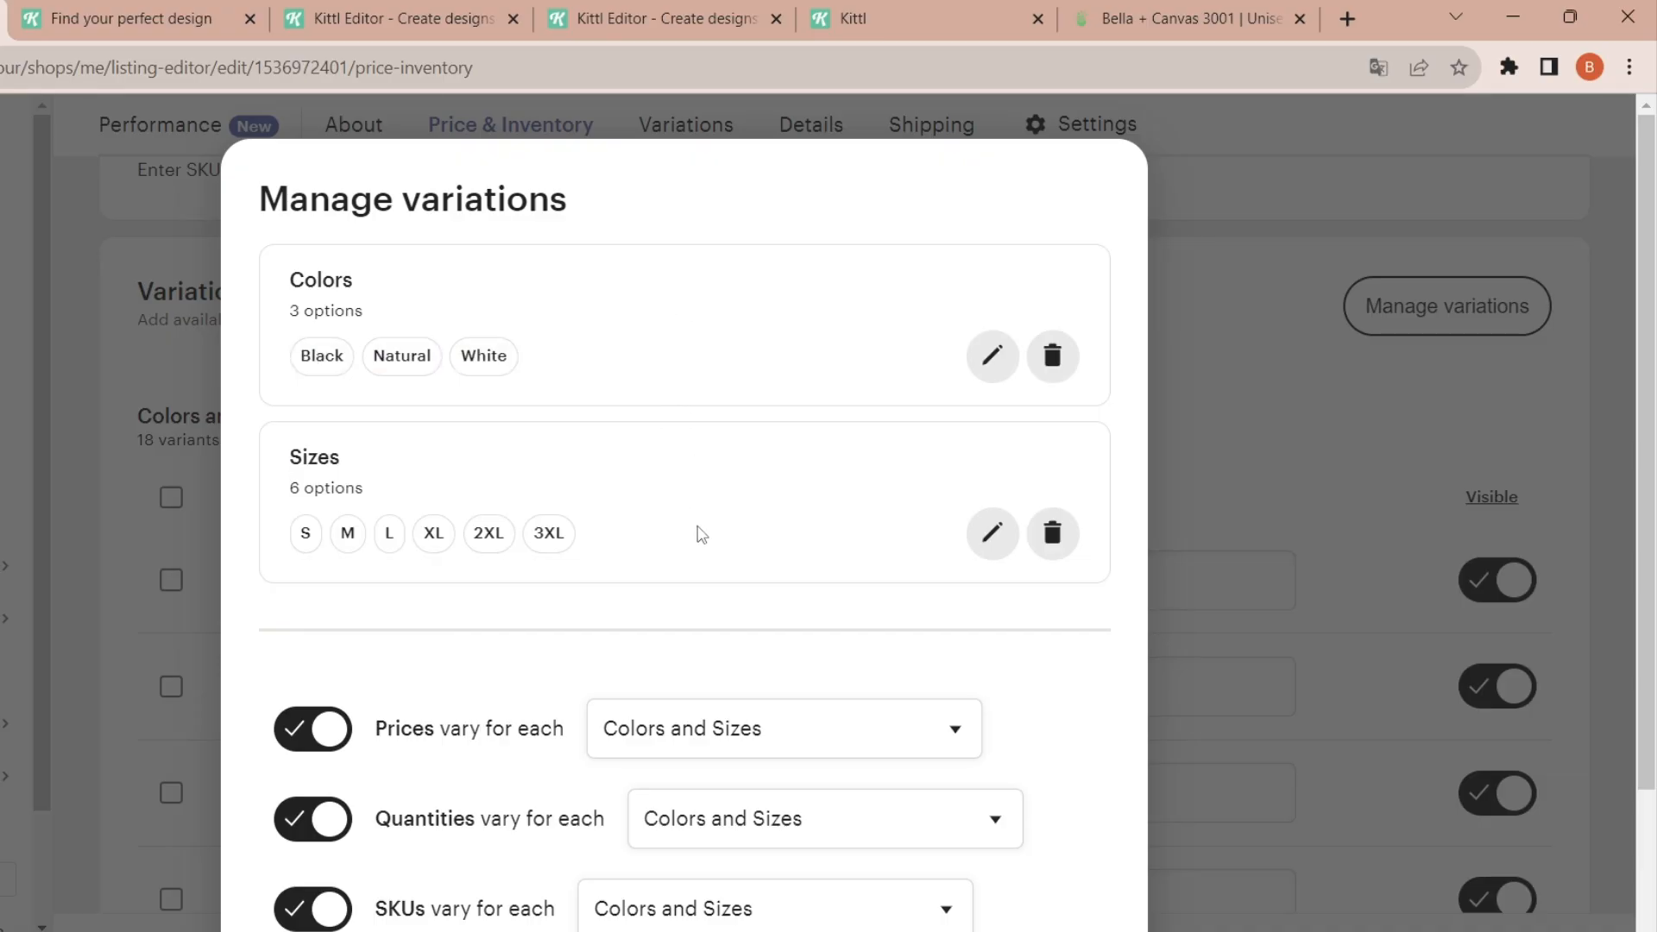
{"action": "left_click", "coordinate": [1051, 535]}
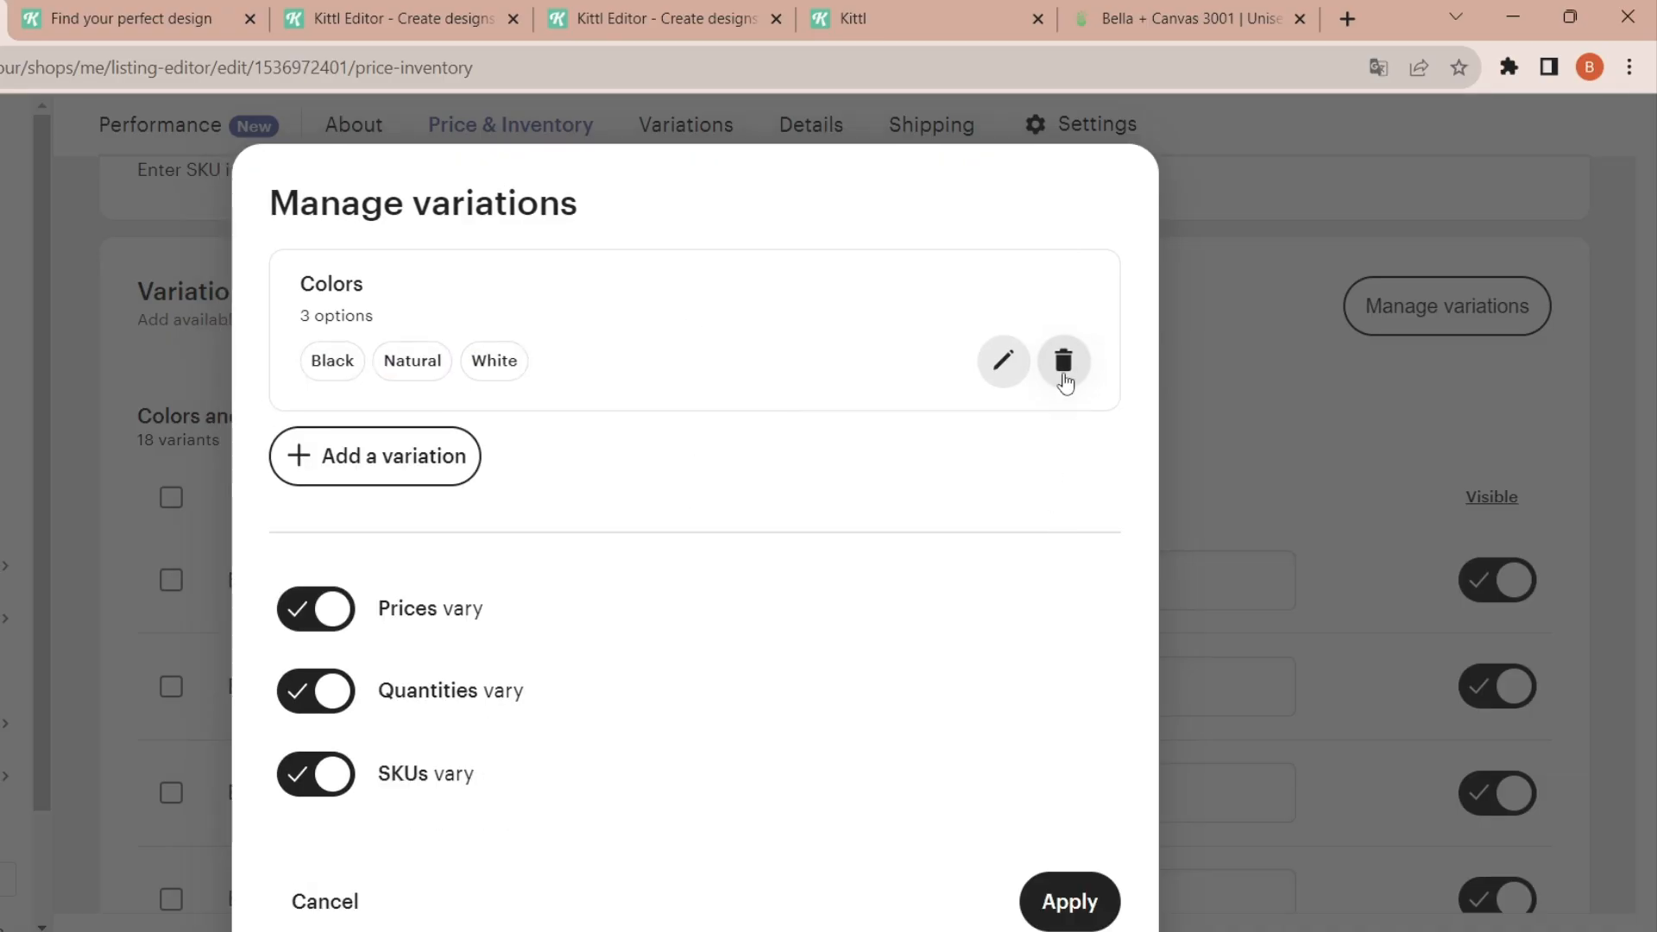
{"action": "left_click", "coordinate": [1063, 361]}
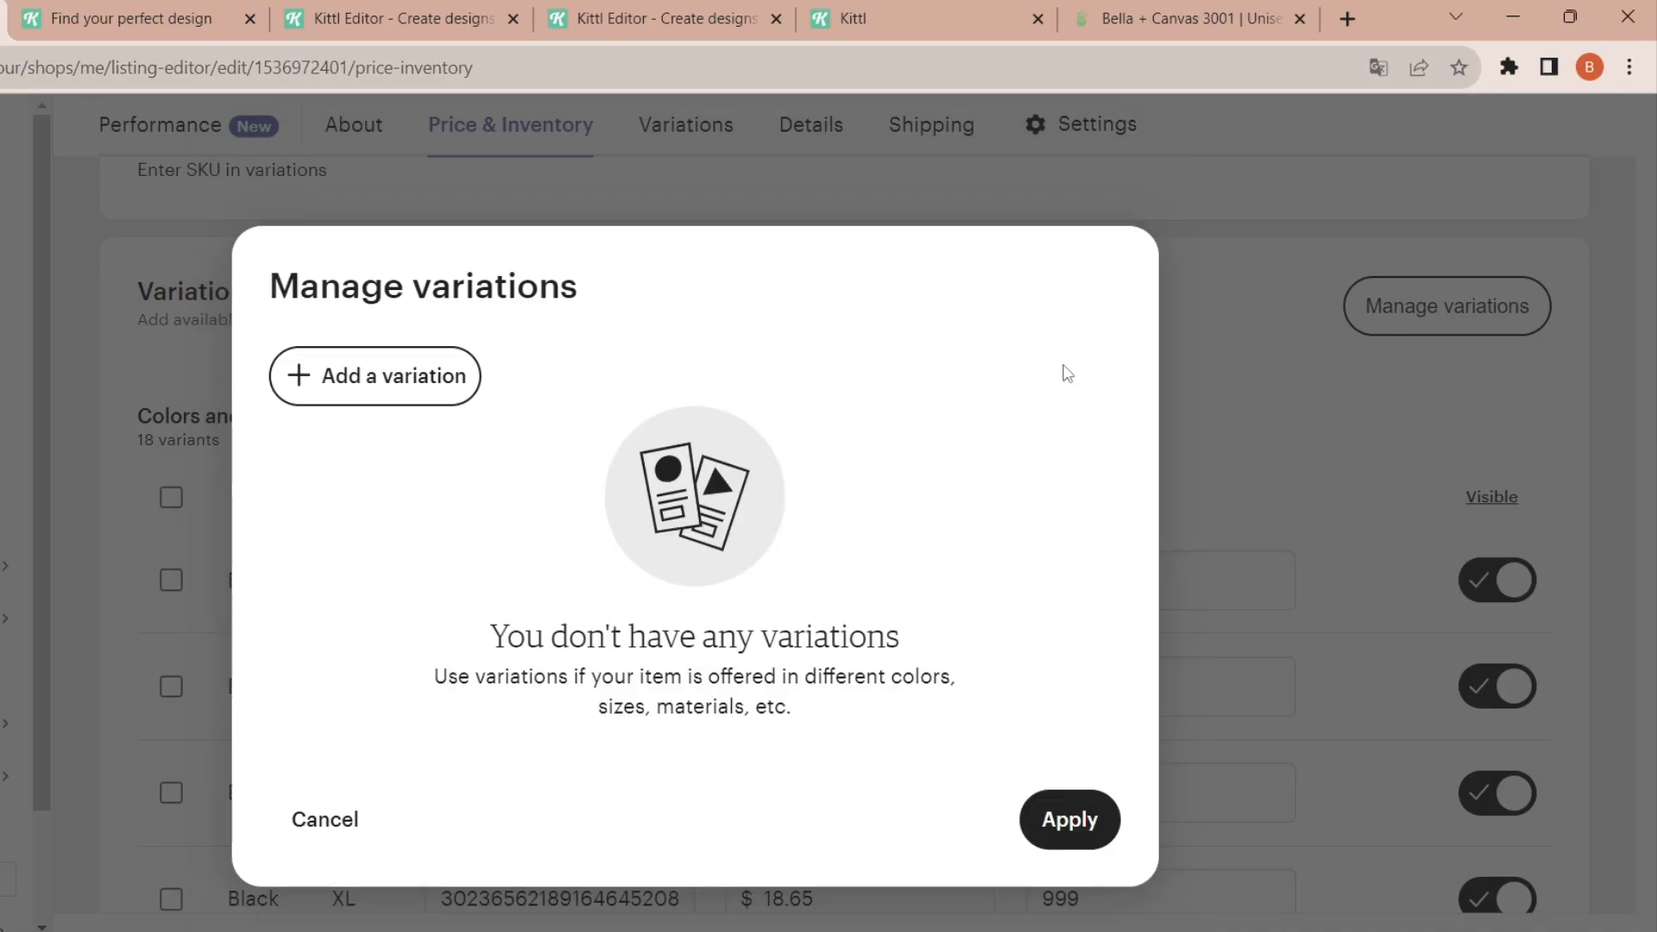
- Create a custom variation named OPTIONS and add Momster WhiteColor as its first option
{"action": "left_click", "coordinate": [417, 376]}
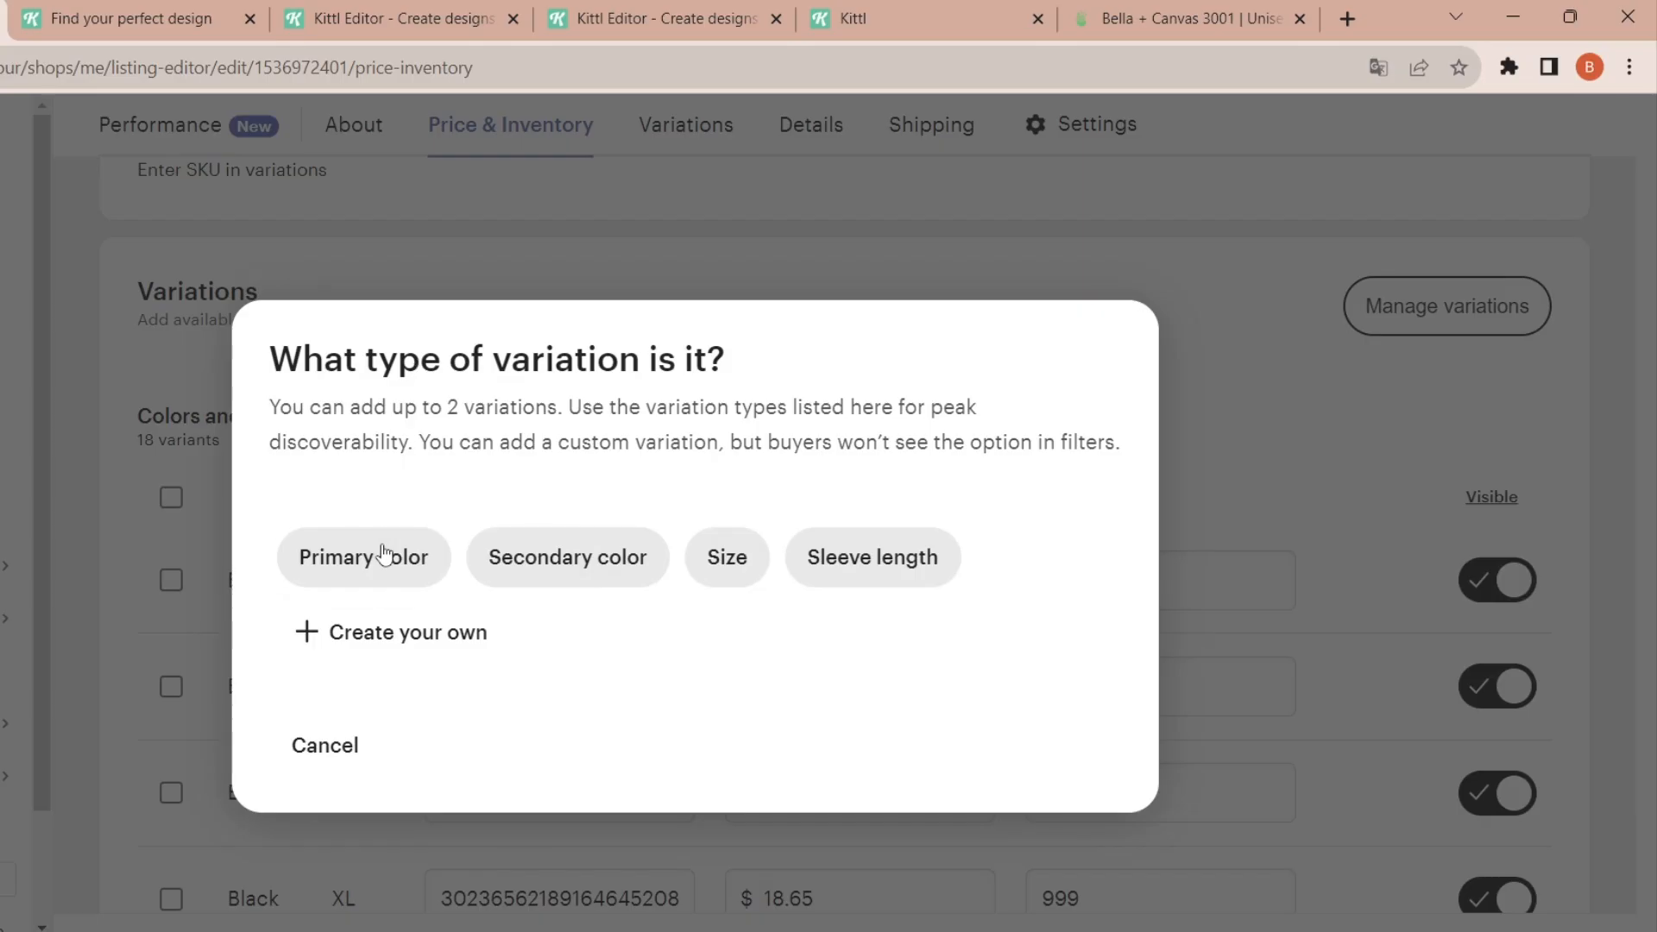
{"action": "left_click", "coordinate": [384, 639]}
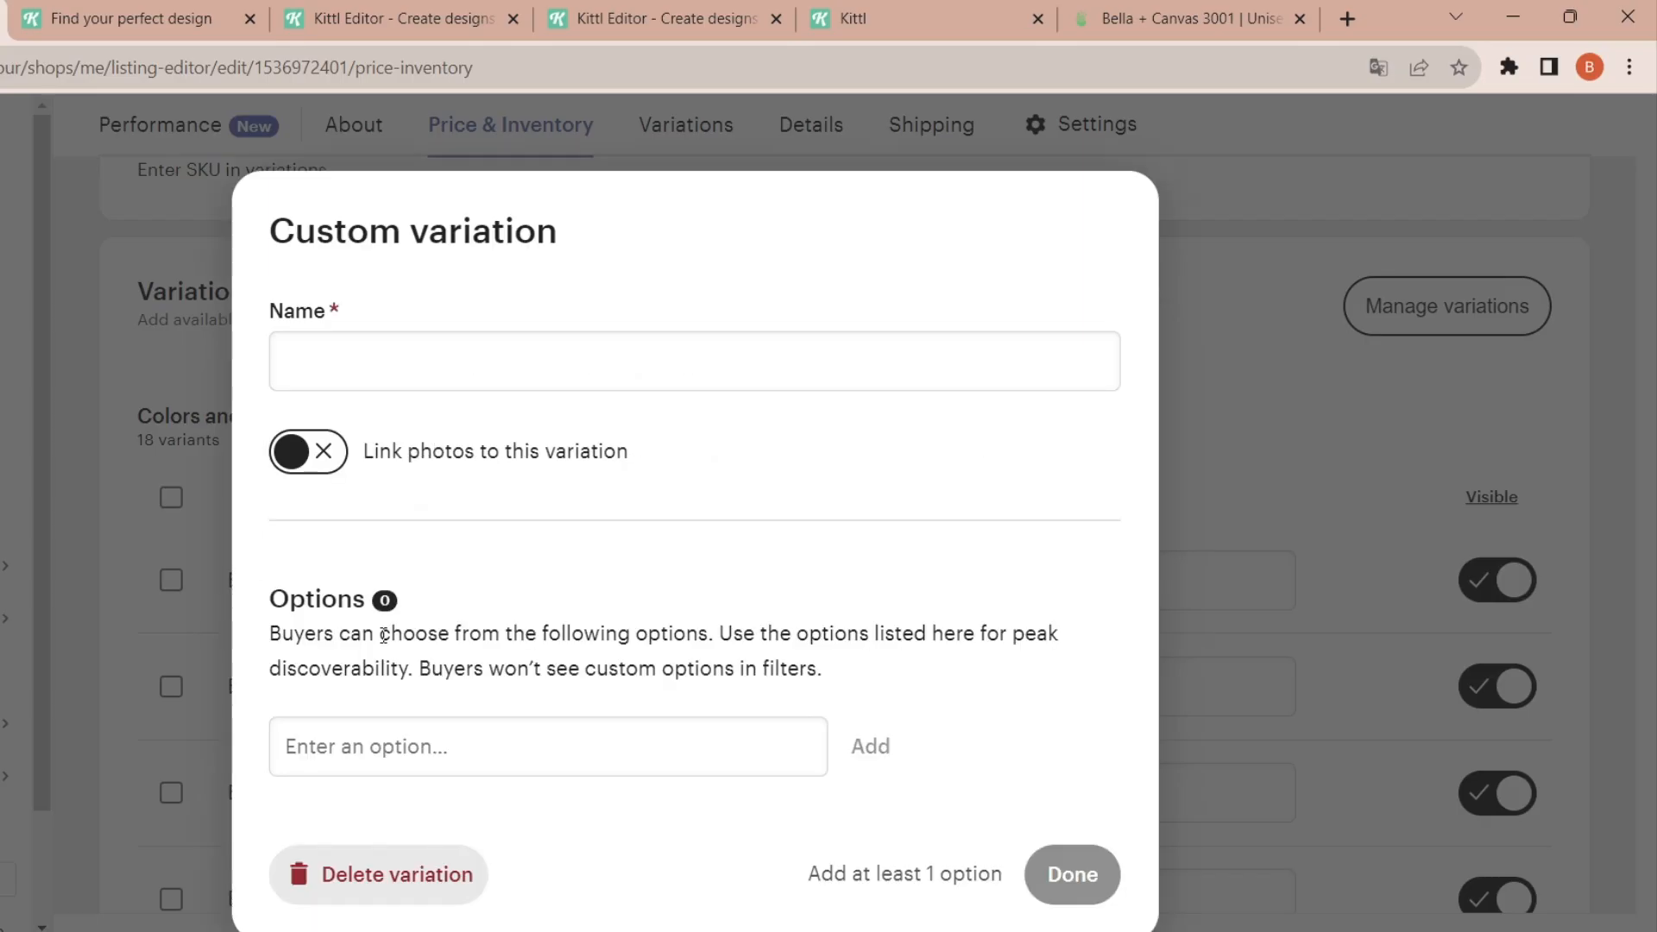
{"action": "left_click", "coordinate": [463, 360]}
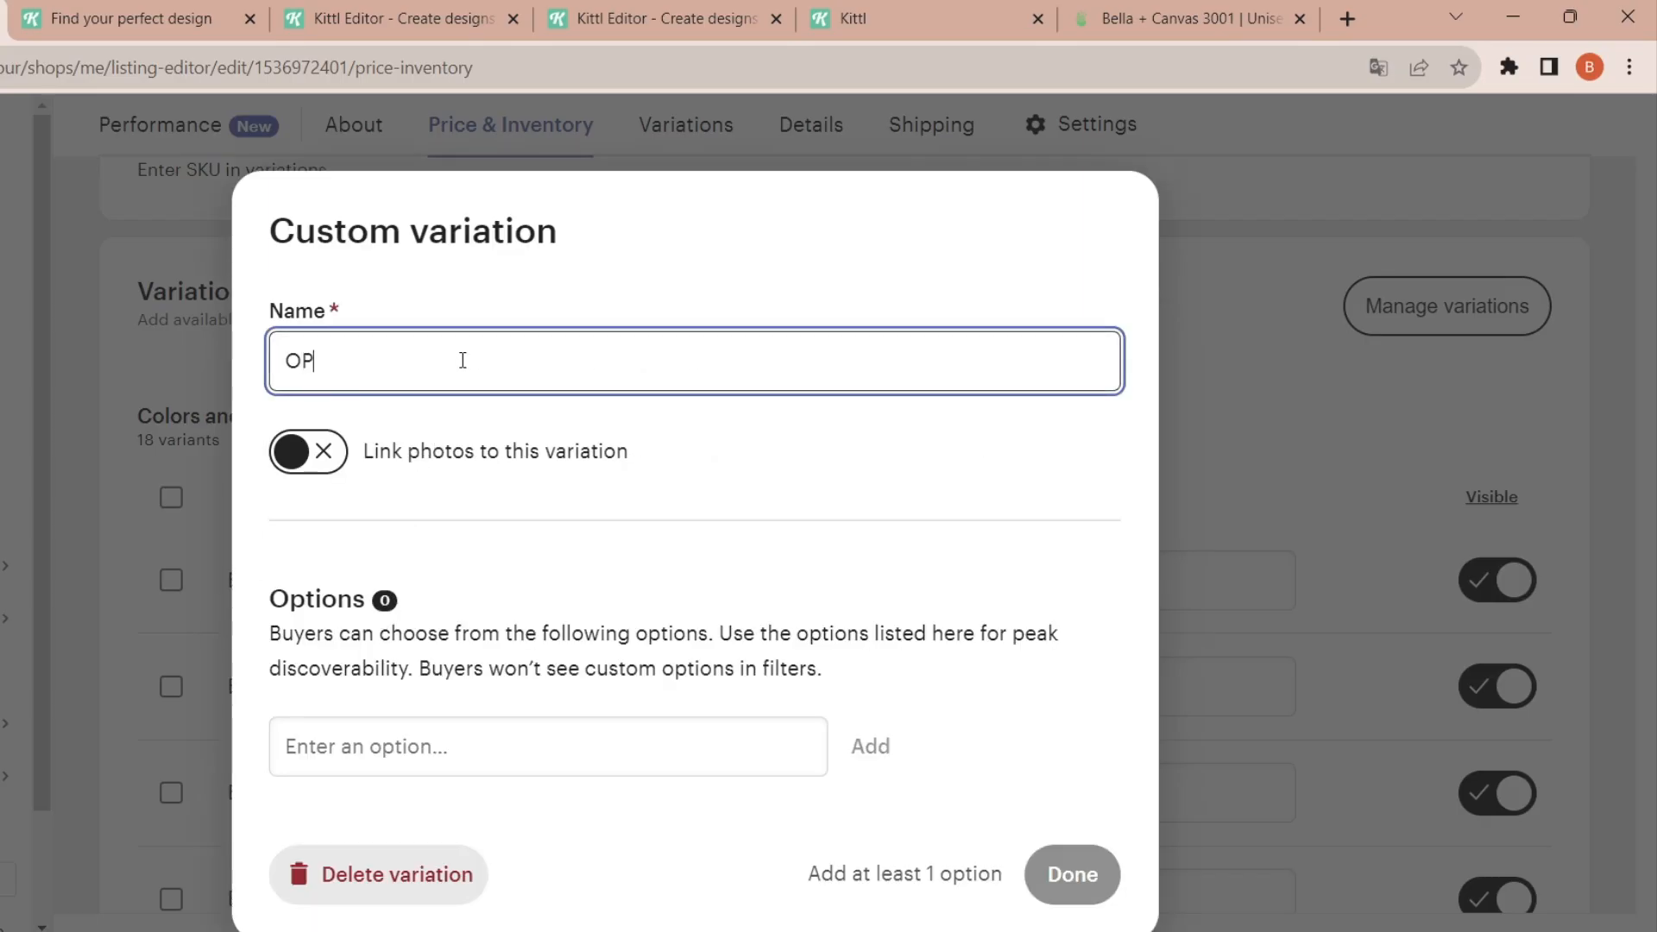
{"action": "left_click", "coordinate": [426, 733]}
{"action": "type", "text": "Momster"}
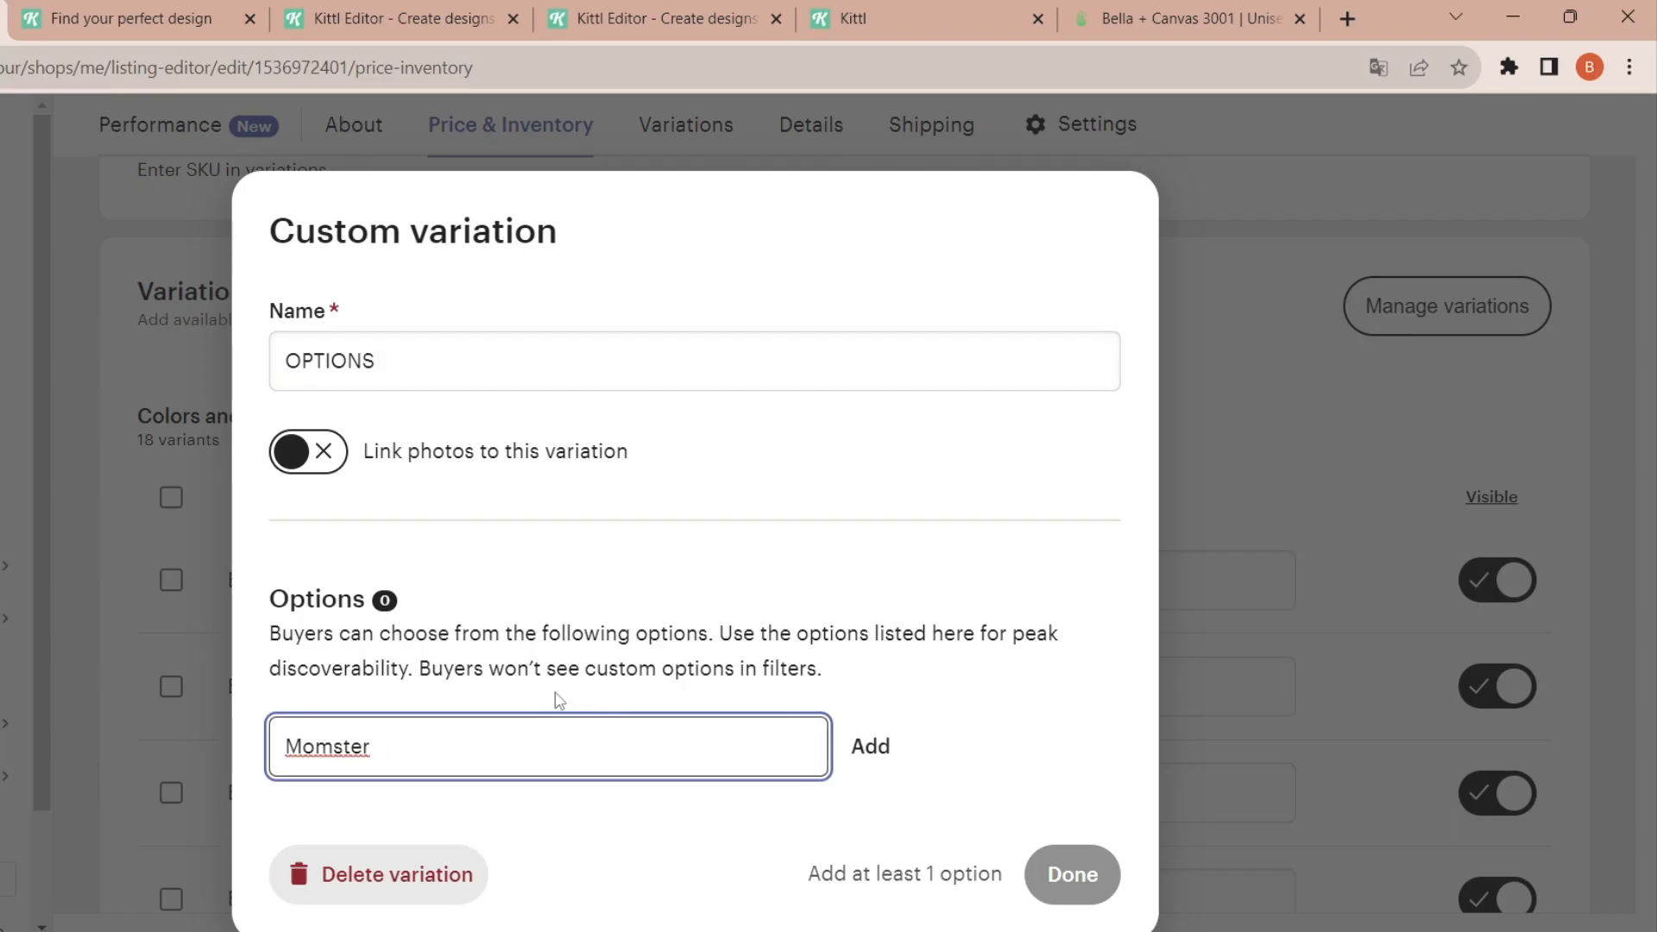
{"action": "type", "text": " WhiteColor"}
{"action": "key", "text": "Return"}
- Add the options Momster NaturalColor and Dadcula BlackColor to the OPTIONS variation and finish it
{"action": "type", "text": "Momster NaturalC"}
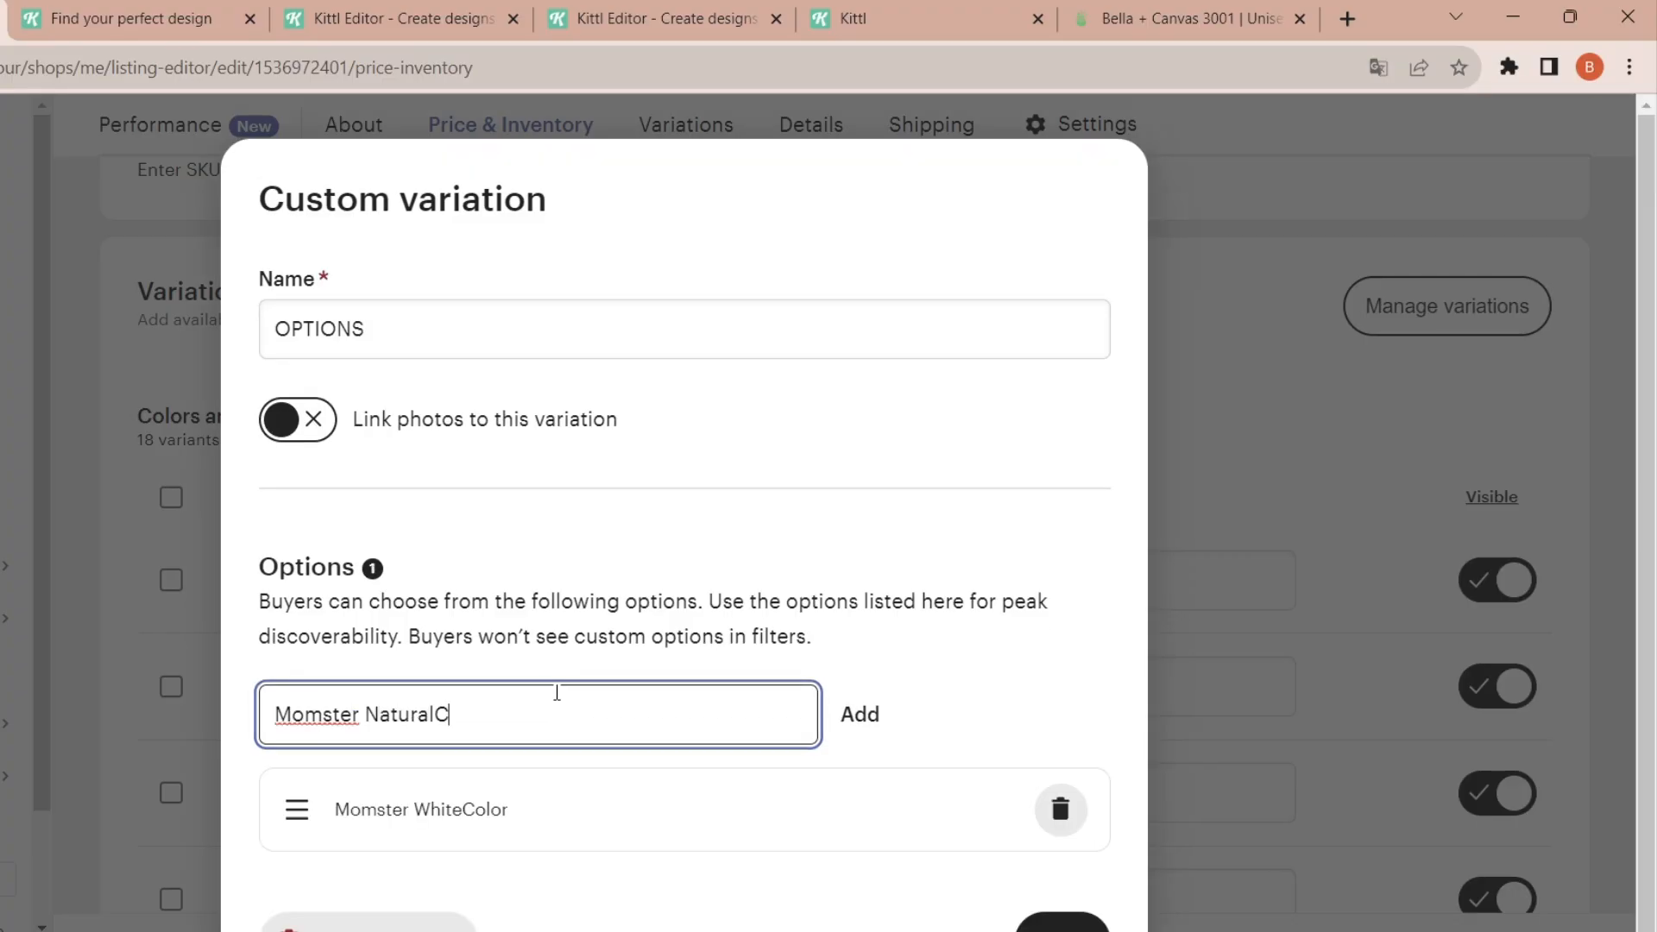
{"action": "type", "text": "olor"}
{"action": "key", "text": "Return"}
{"action": "type", "text": "Dadcula Black"}
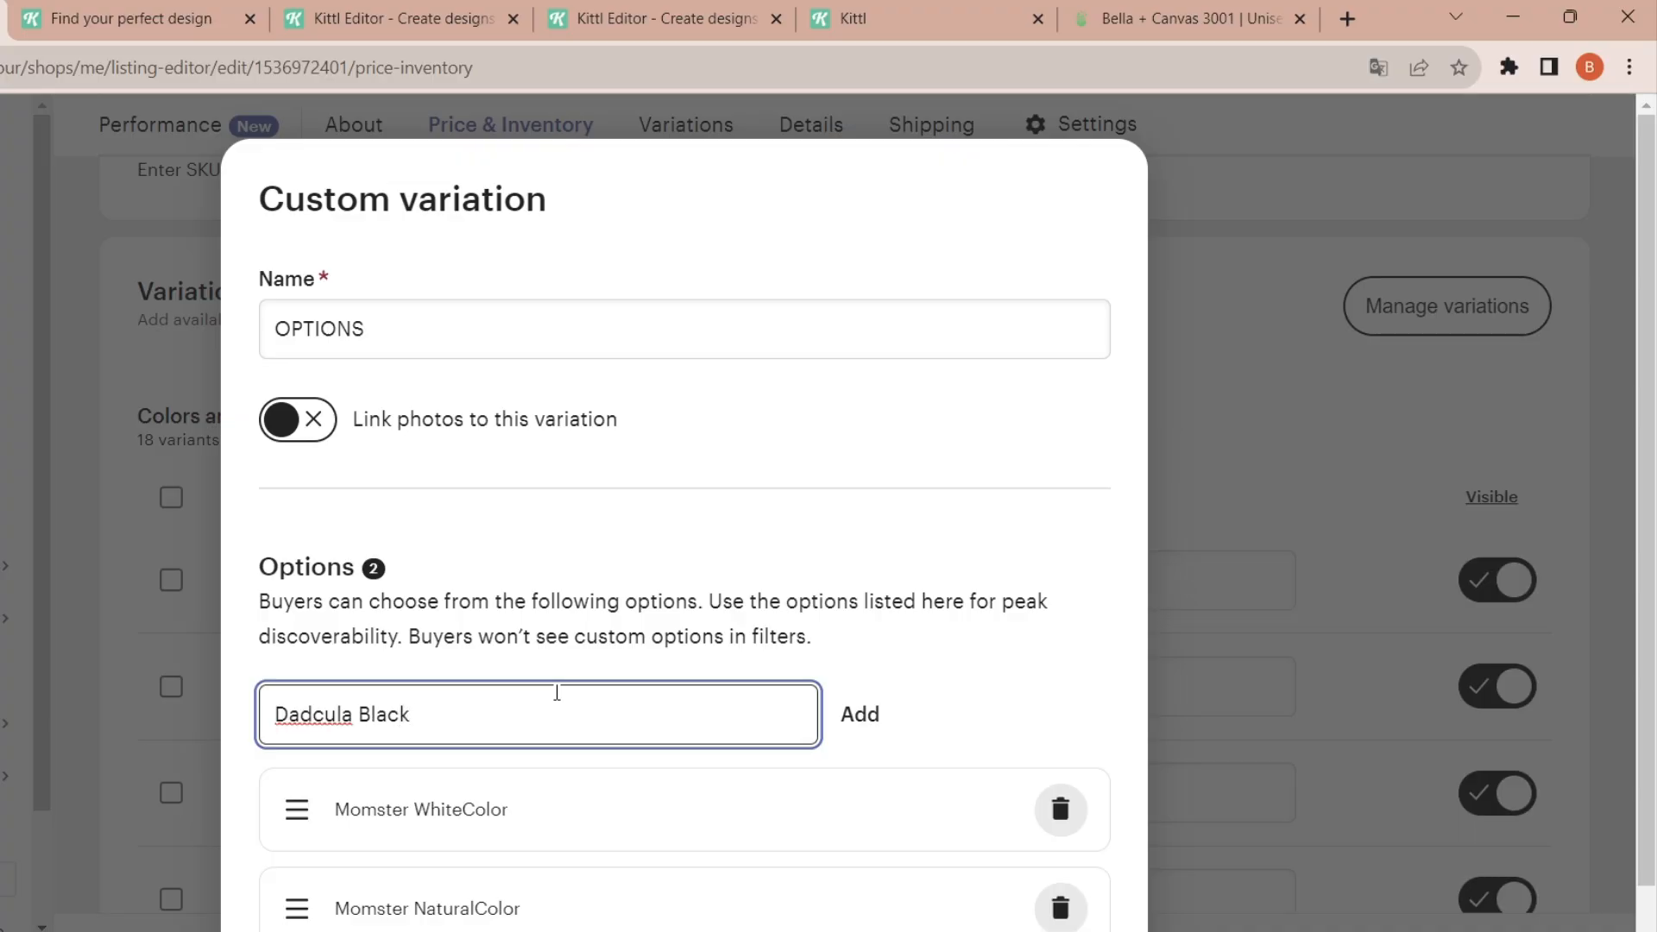
{"action": "type", "text": "Color"}
{"action": "key", "text": "Return"}
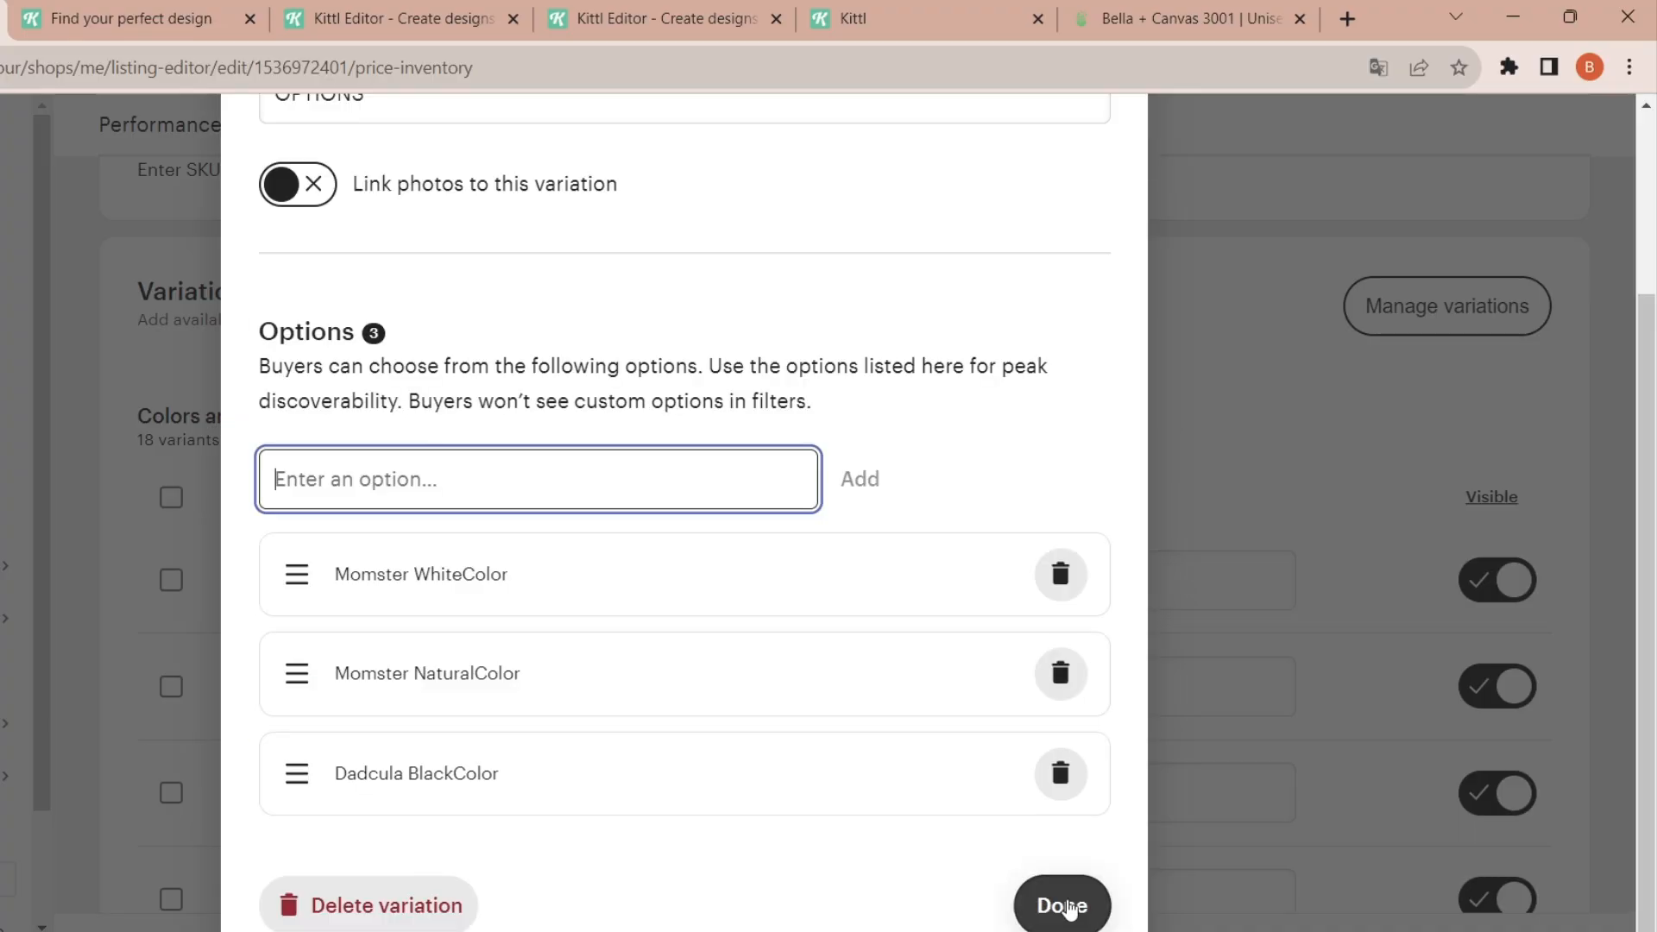
{"action": "left_click", "coordinate": [1066, 906]}
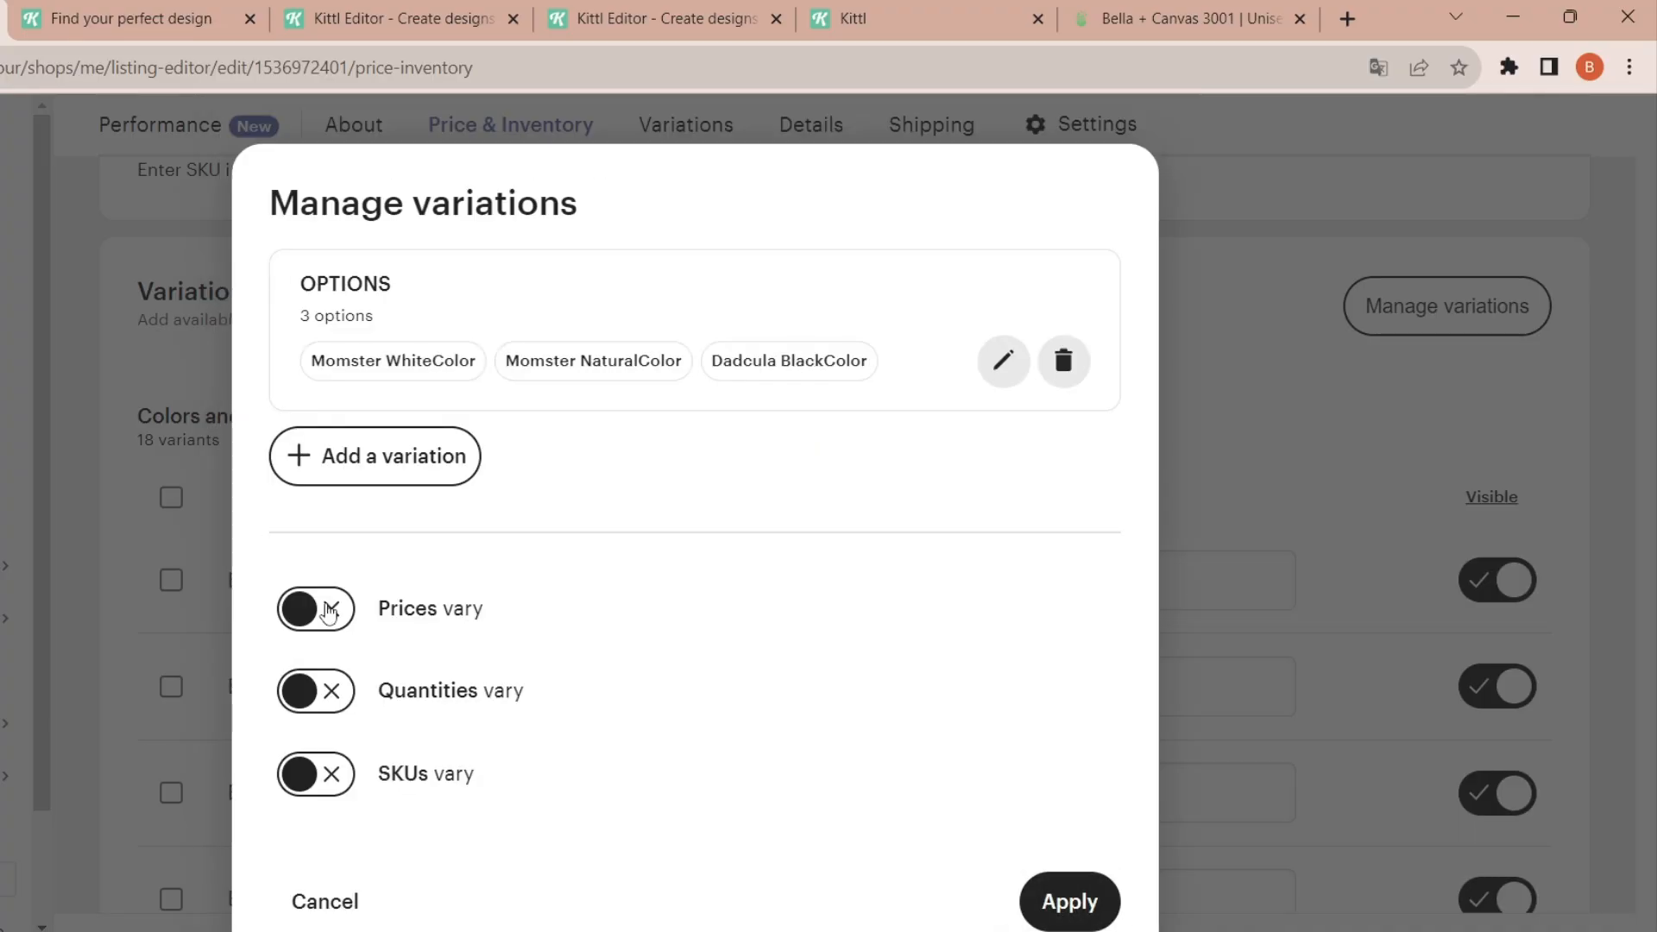
- Create a second custom variation named Size with the options S and M
{"action": "left_click", "coordinate": [396, 462]}
{"action": "type", "text": "Size"}
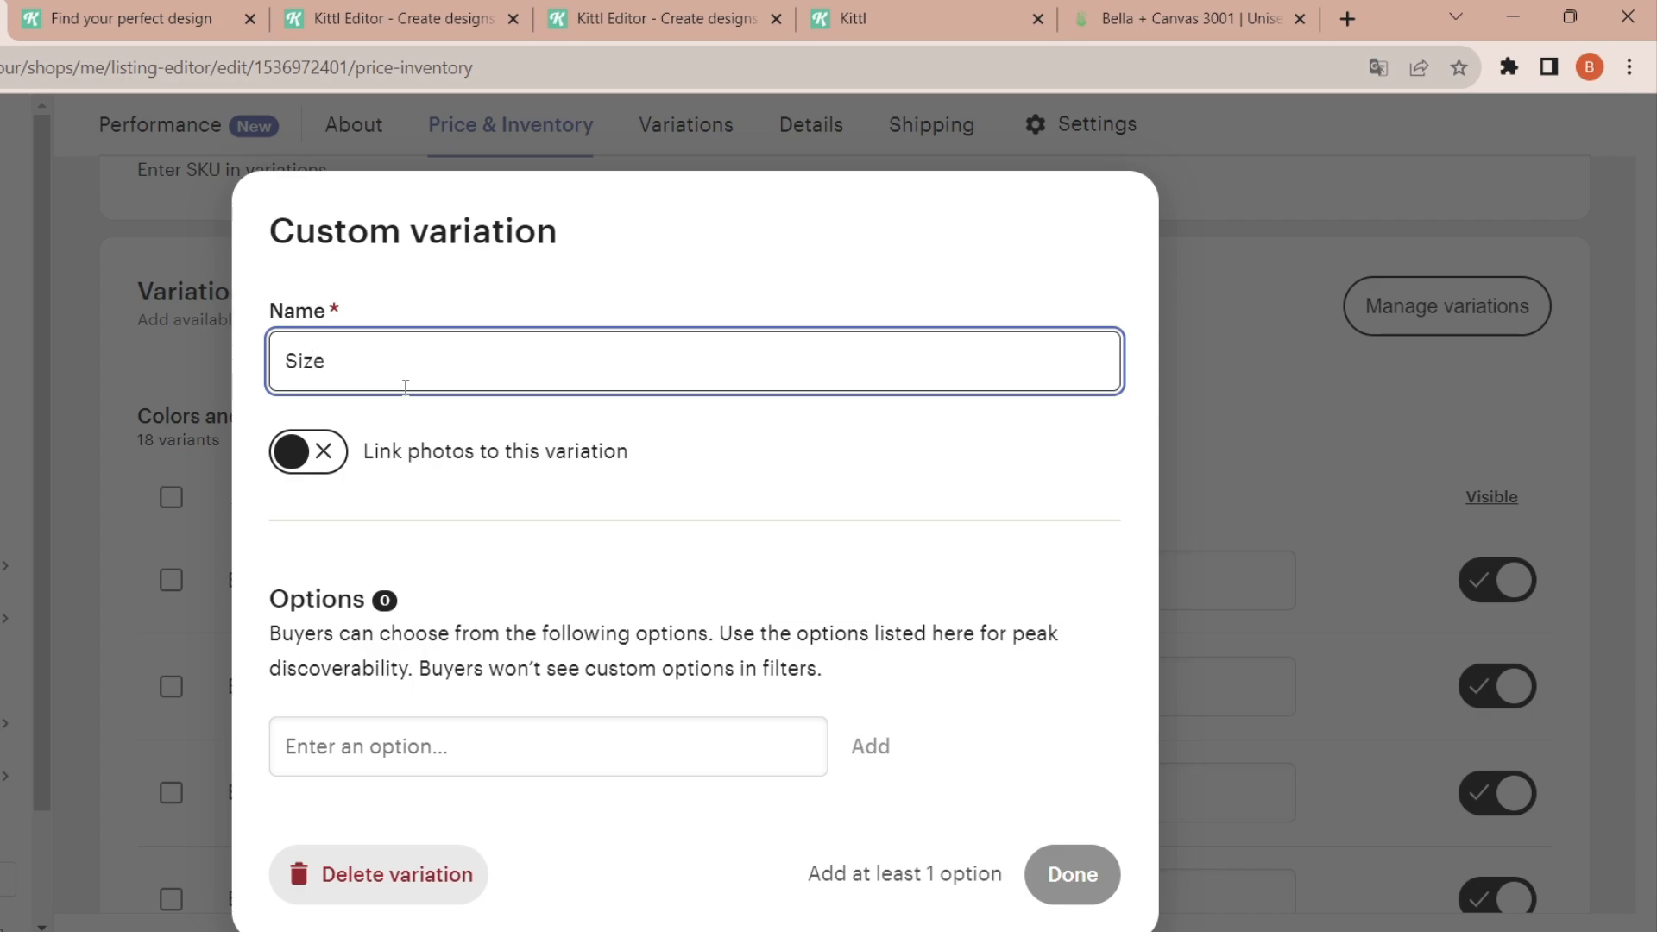
{"action": "left_click", "coordinate": [412, 731]}
{"action": "type", "text": "S"}
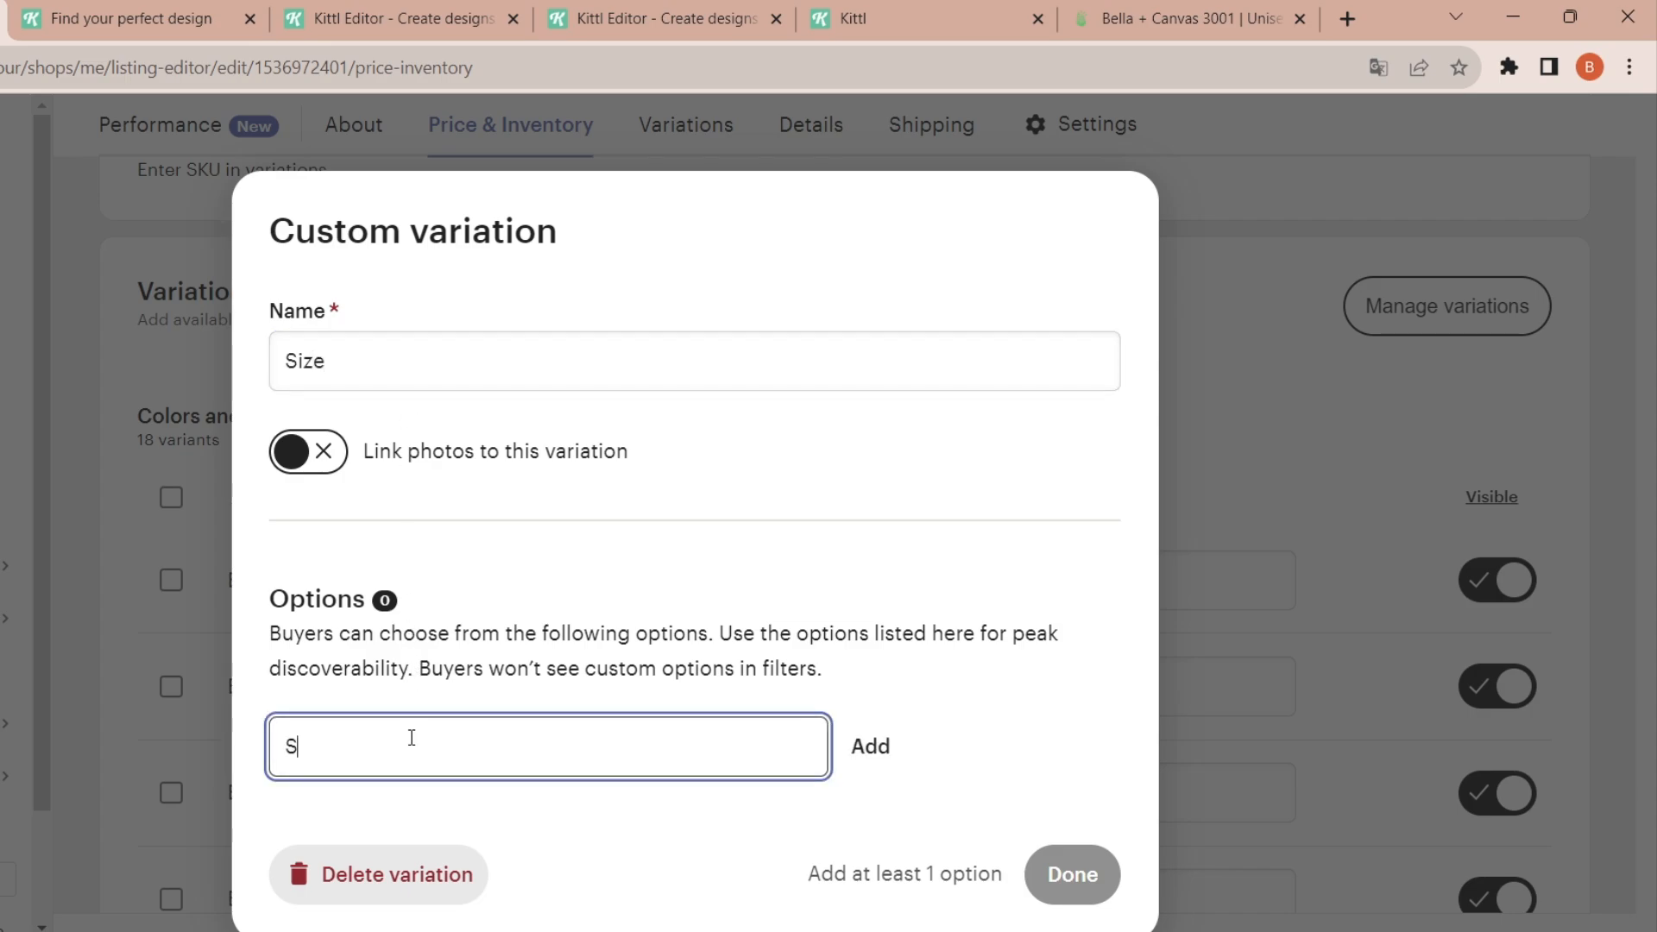
{"action": "key", "text": "Return"}
{"action": "type", "text": "M"}
{"action": "key", "text": "Return"}
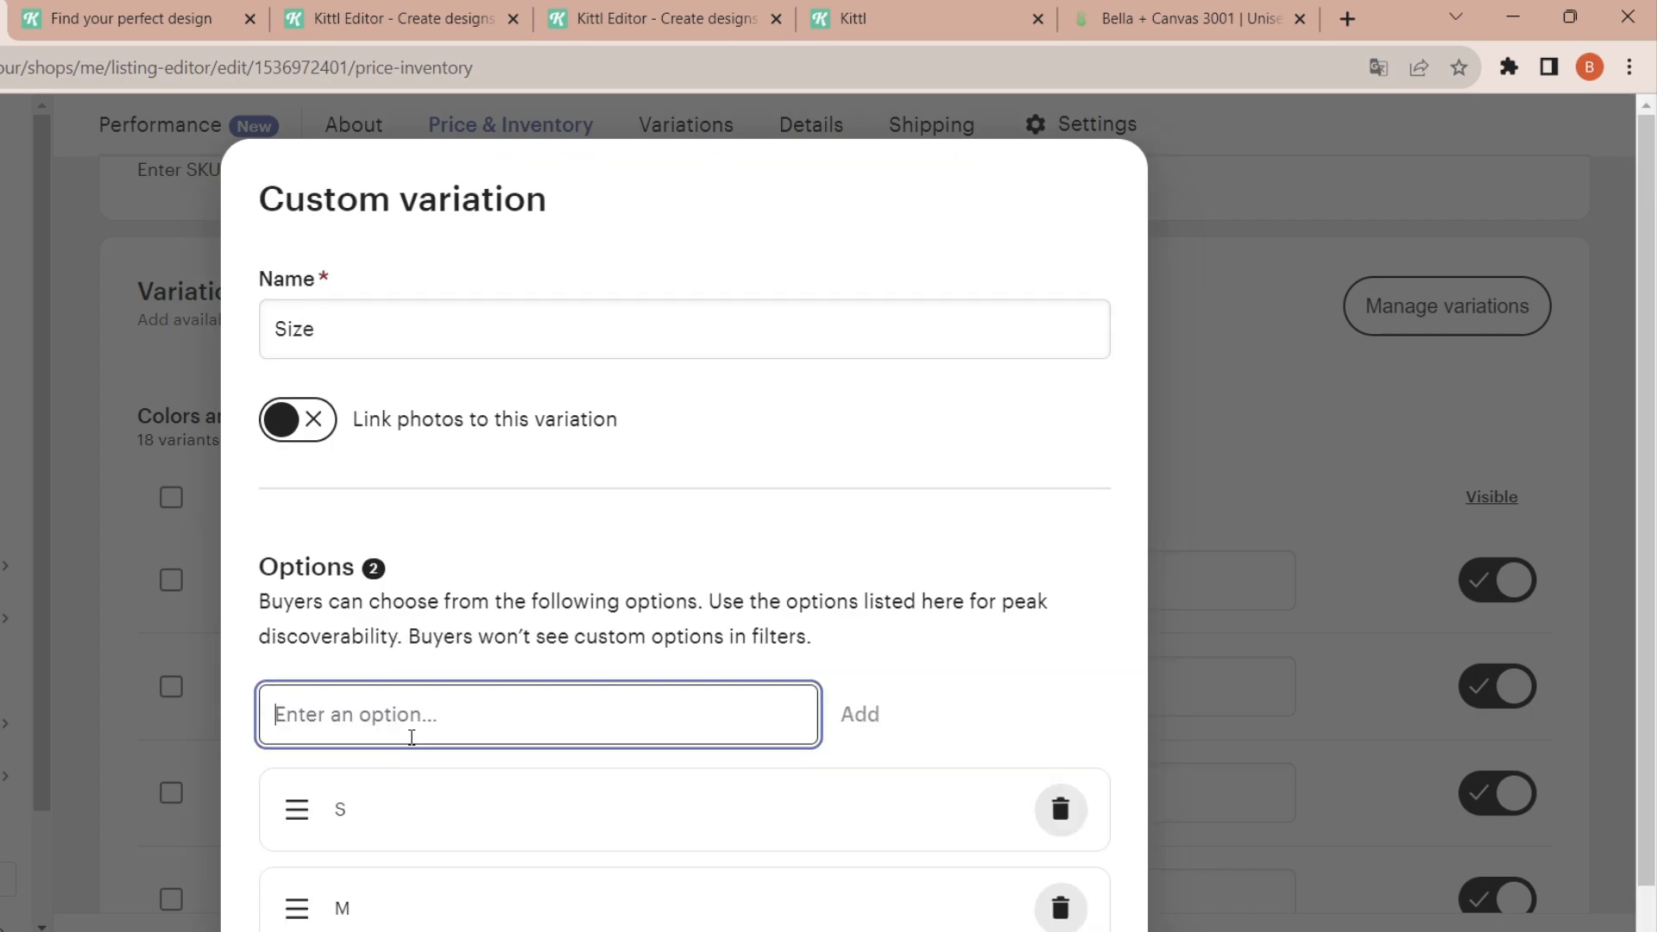
- Add the options L, XL and 2XL to the Size variation and finish it
{"action": "type", "text": "L"}
{"action": "key", "text": "Return"}
{"action": "type", "text": "XL"}
{"action": "key", "text": "Return"}
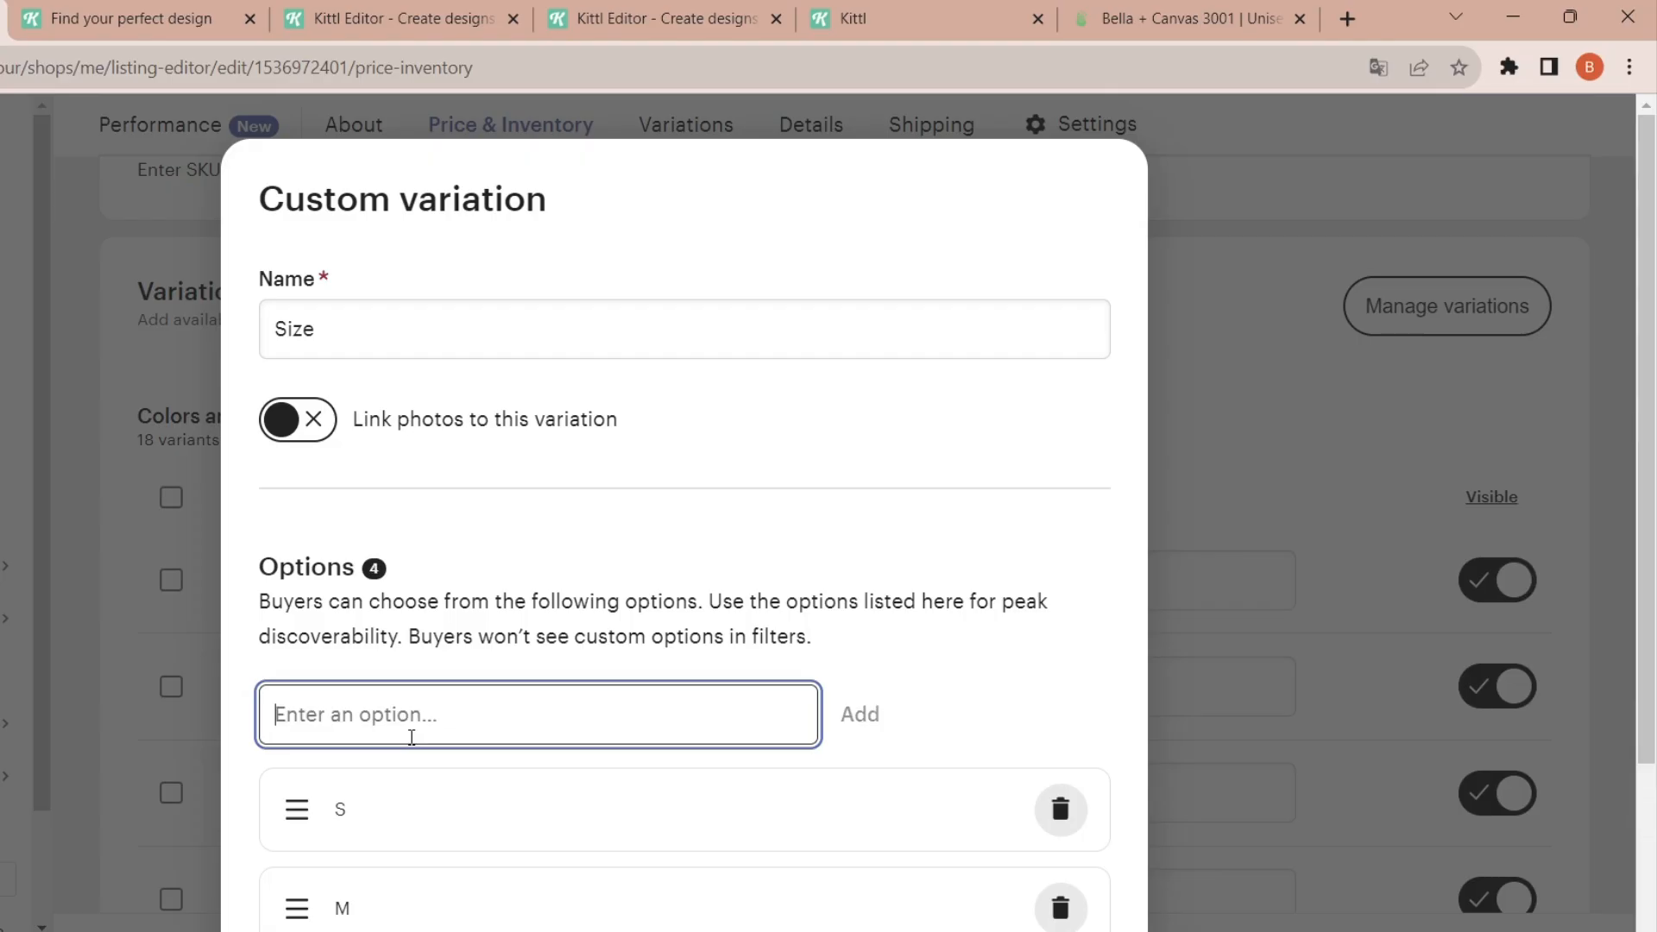
{"action": "type", "text": "2XL"}
{"action": "key", "text": "Return"}
{"action": "scroll", "coordinate": [1068, 906], "scroll_direction": "down", "scroll_amount": 5}
{"action": "left_click", "coordinate": [1065, 905]}
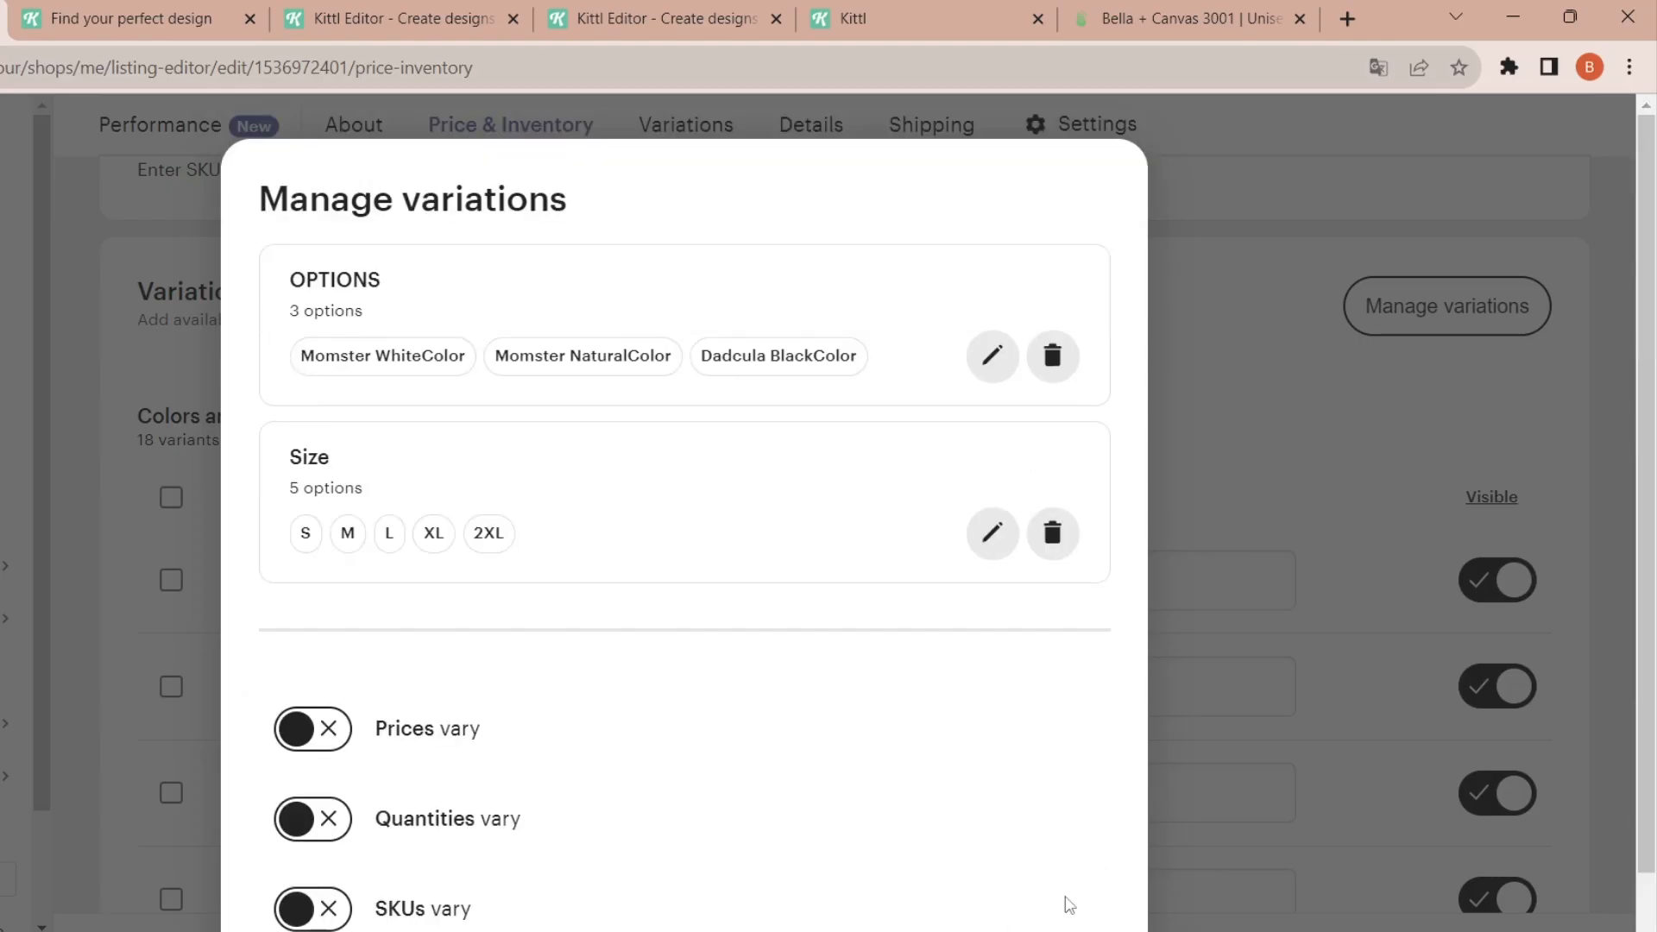
- Make prices and SKUs vary for each OPTIONS and Size combination and apply the variations
{"action": "left_click", "coordinate": [328, 742]}
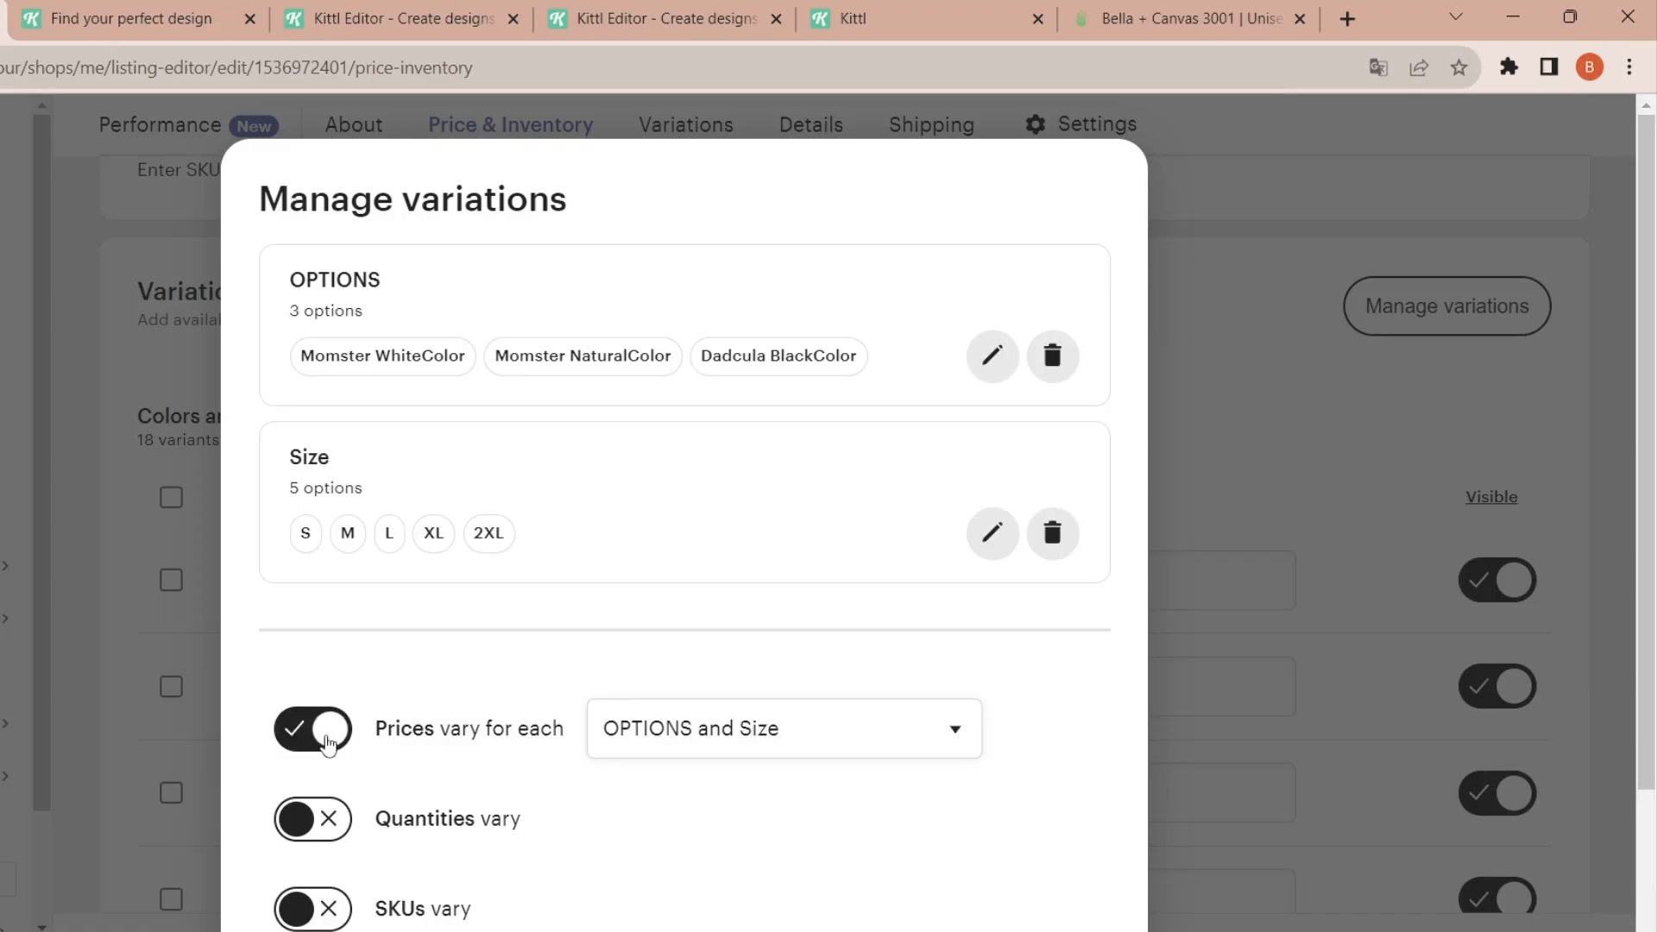
{"action": "left_click", "coordinate": [318, 913]}
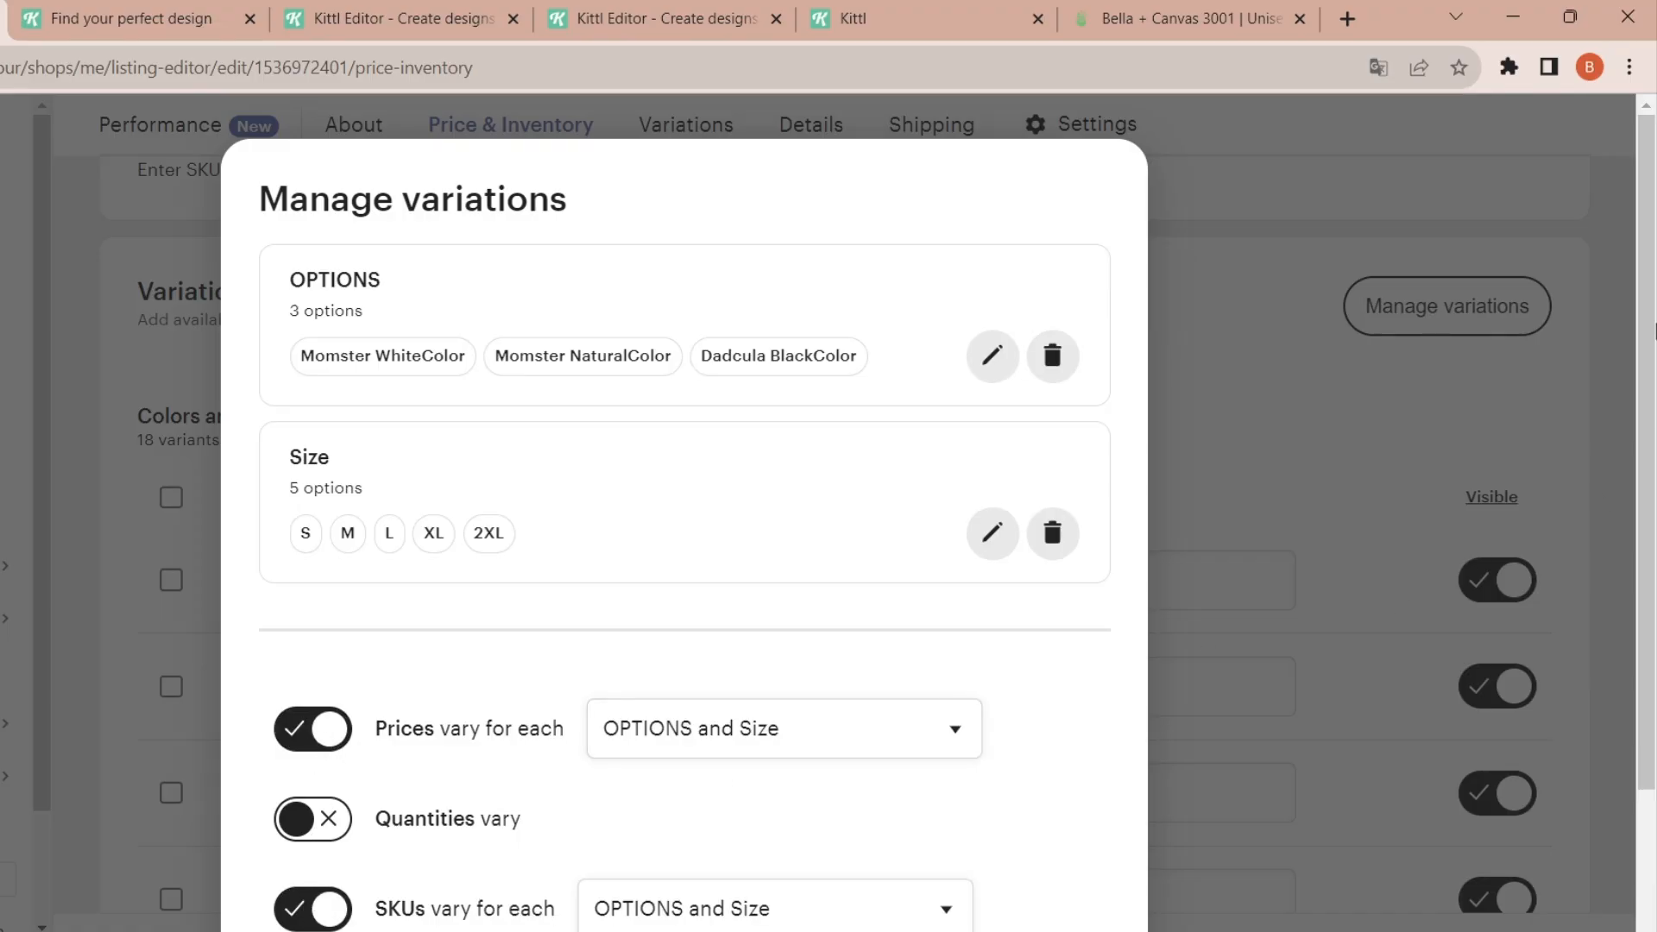
{"action": "left_click_drag", "start_coordinate": [1653, 330], "coordinate": [1653, 576]}
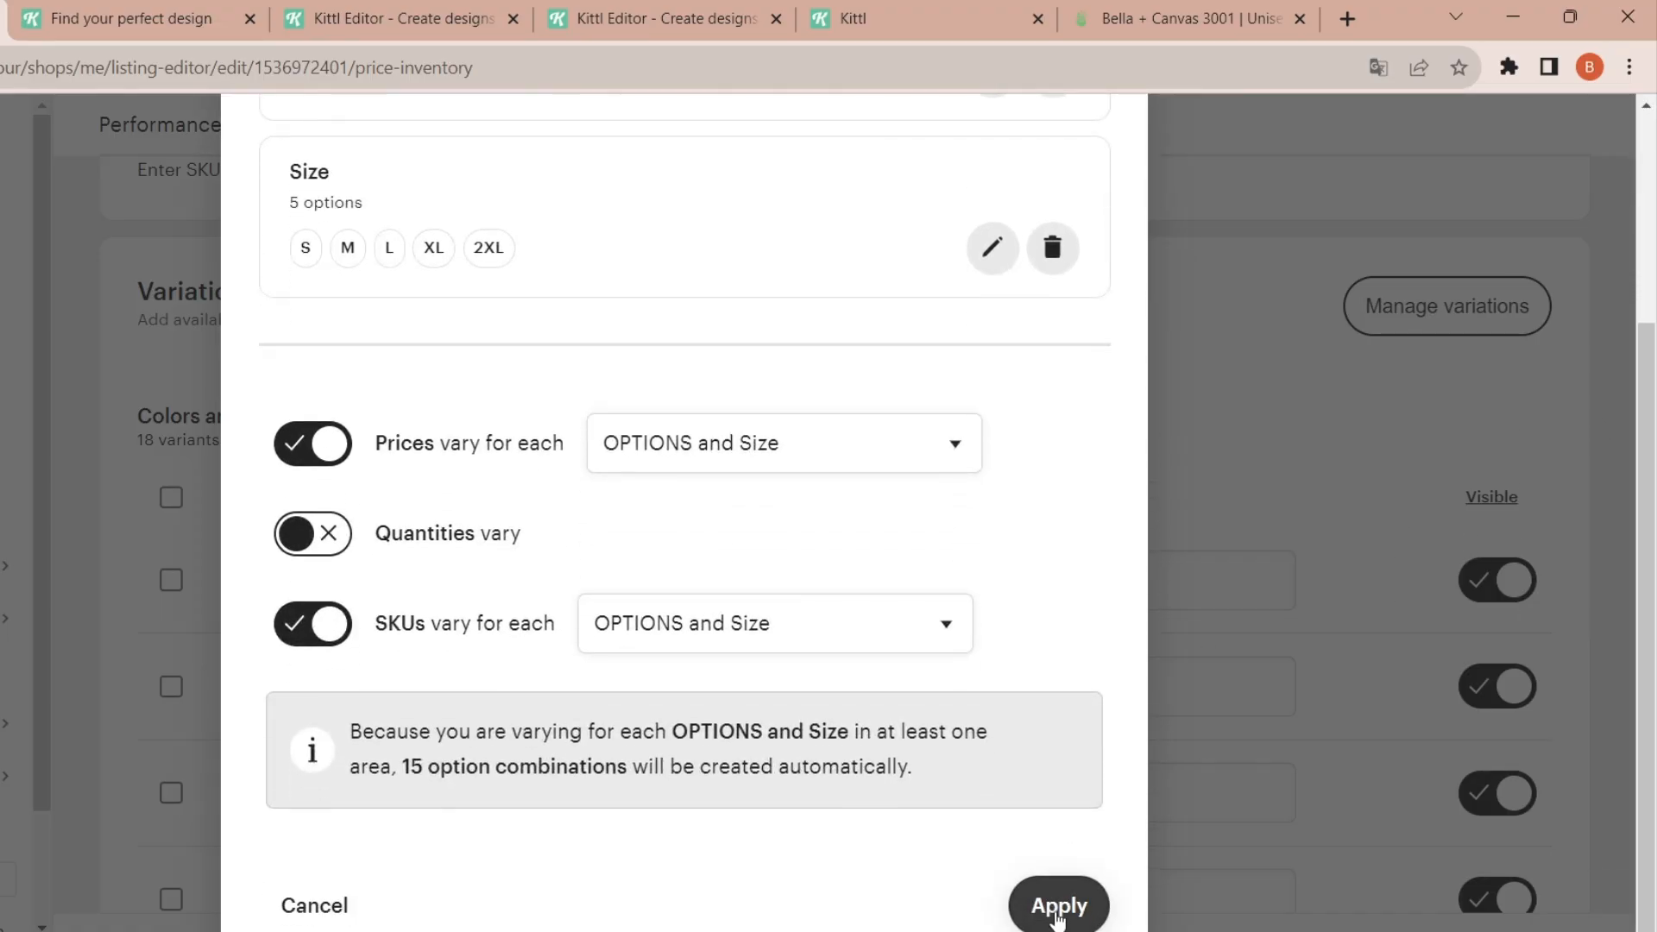
{"action": "left_click", "coordinate": [1058, 906]}
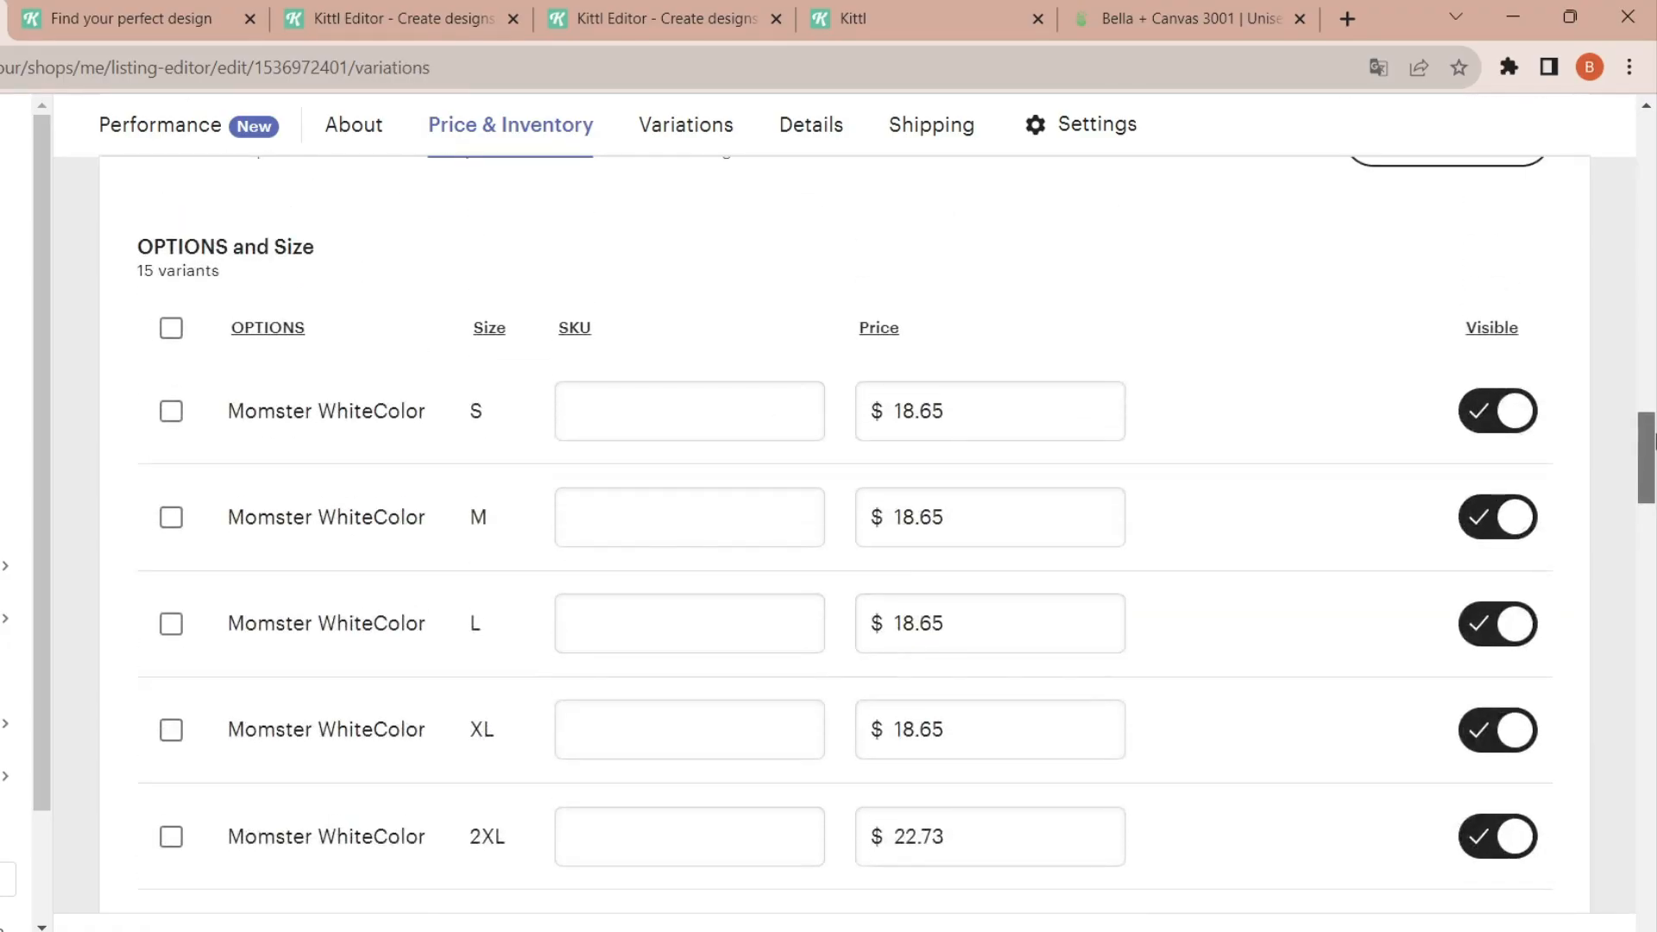
- Set the price of the Momster WhiteColor S variant to $24.90
{"action": "mouse_move", "coordinate": [1653, 440]}
{"action": "left_mouse_down"}
{"action": "mouse_move", "coordinate": [1653, 498]}
{"action": "mouse_move", "coordinate": [1653, 436]}
{"action": "left_mouse_up"}
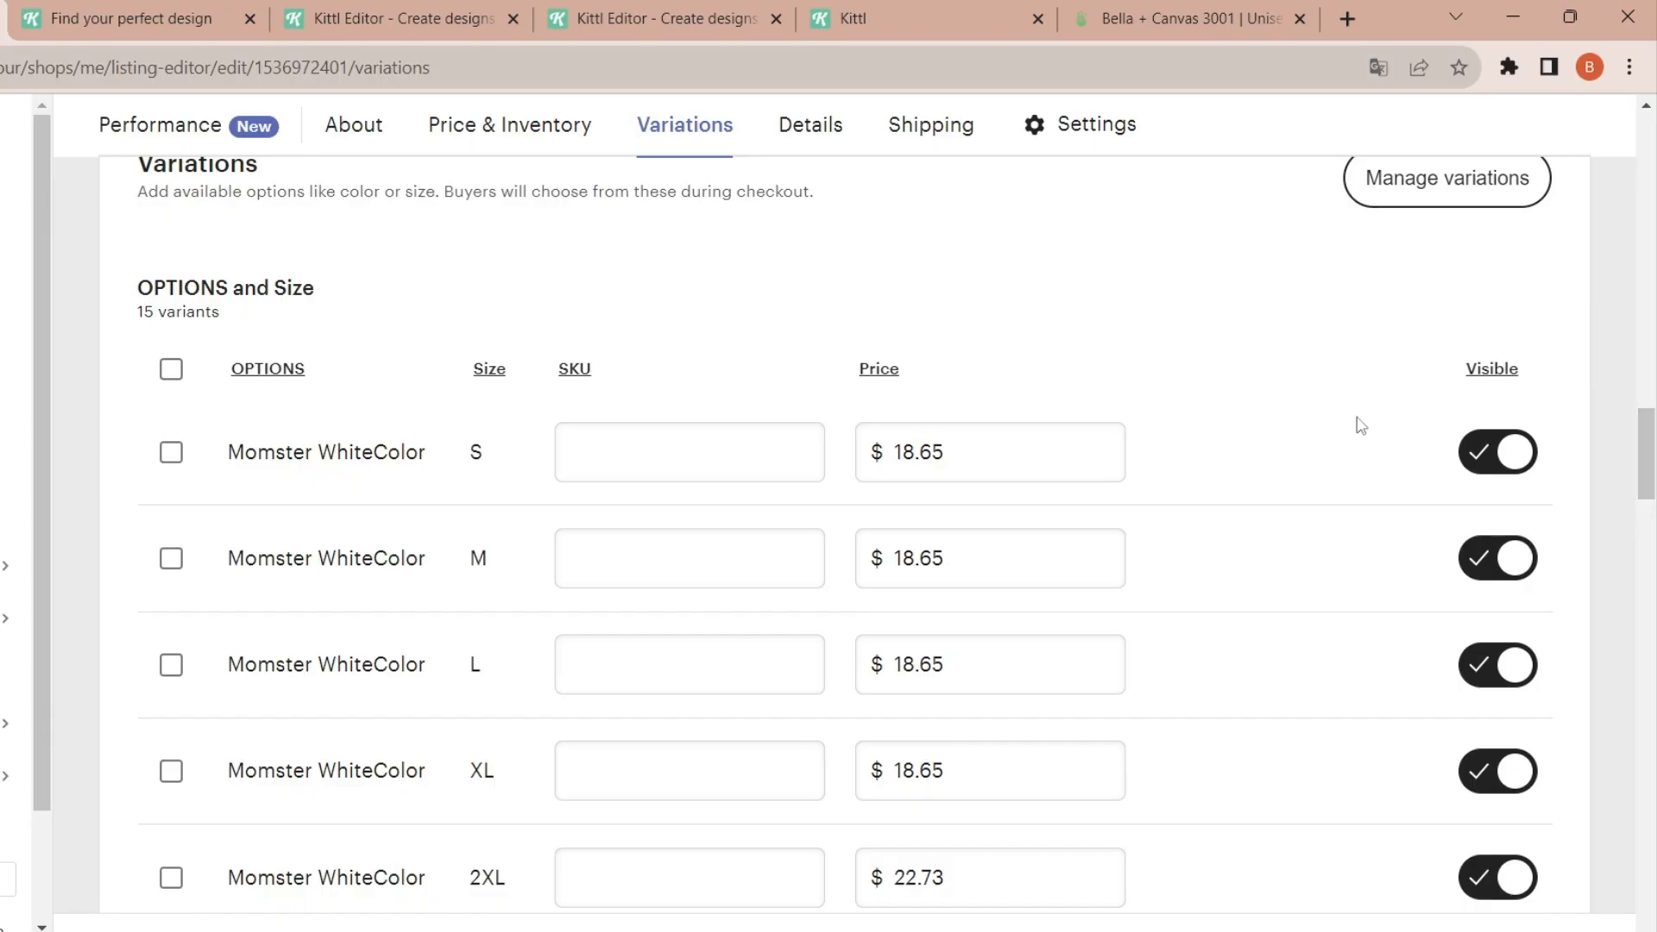
{"action": "left_click", "coordinate": [991, 453]}
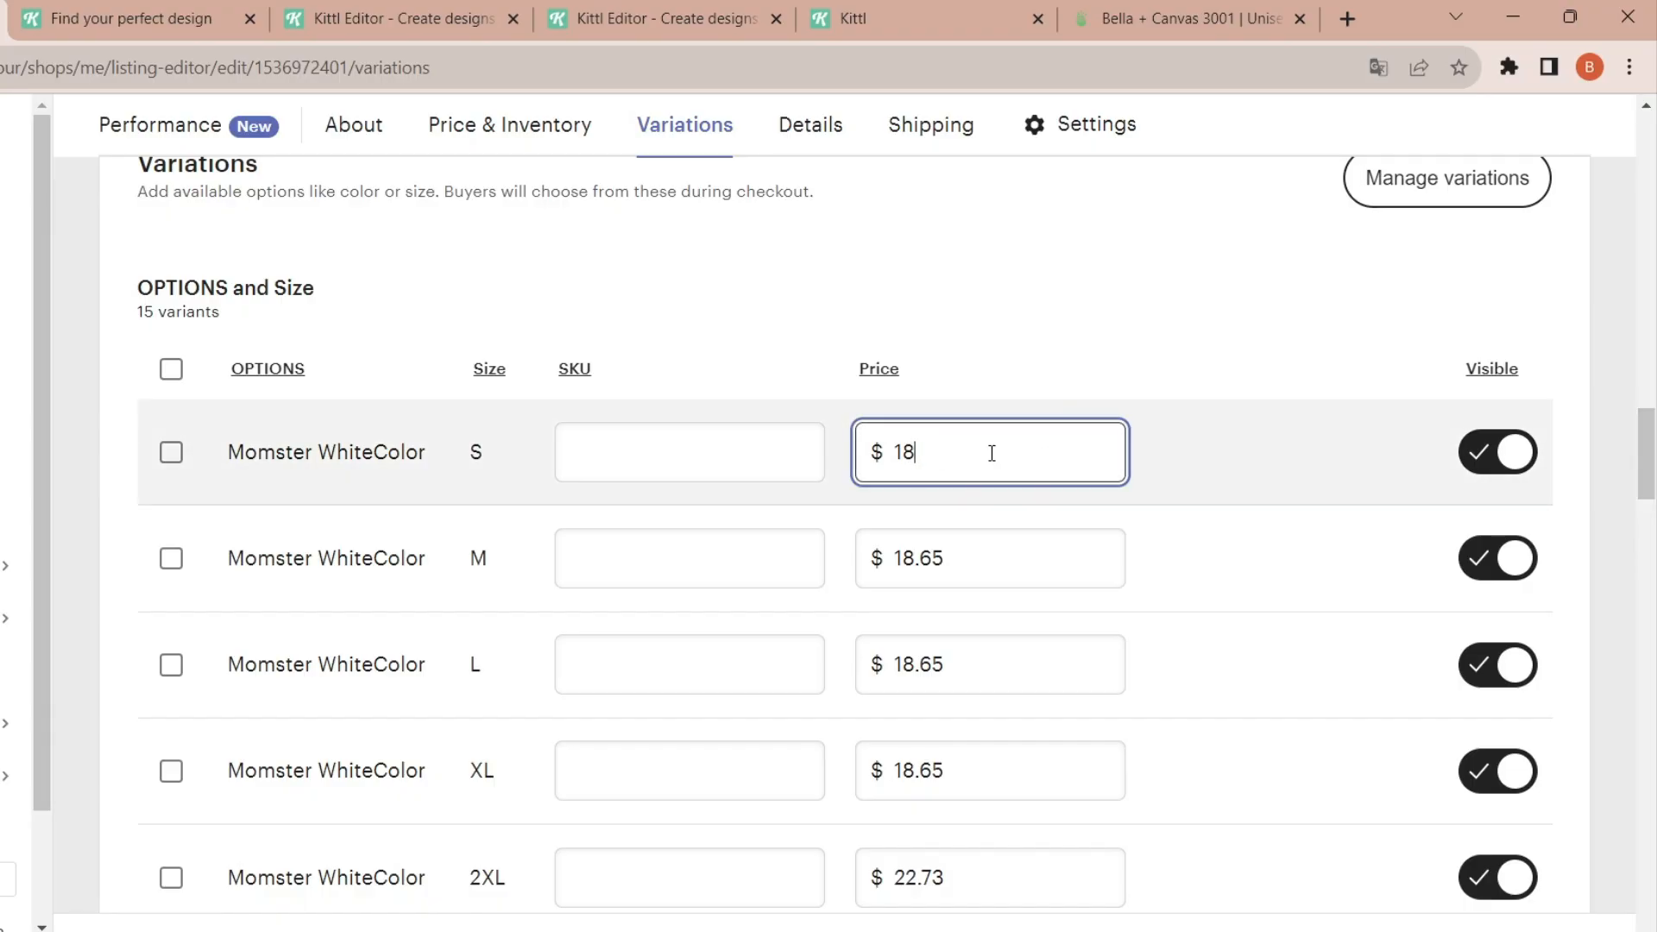
{"action": "key", "text": "BackSpace"}
{"action": "key", "text": "BackSpace"}
{"action": "type", "text": "24"}
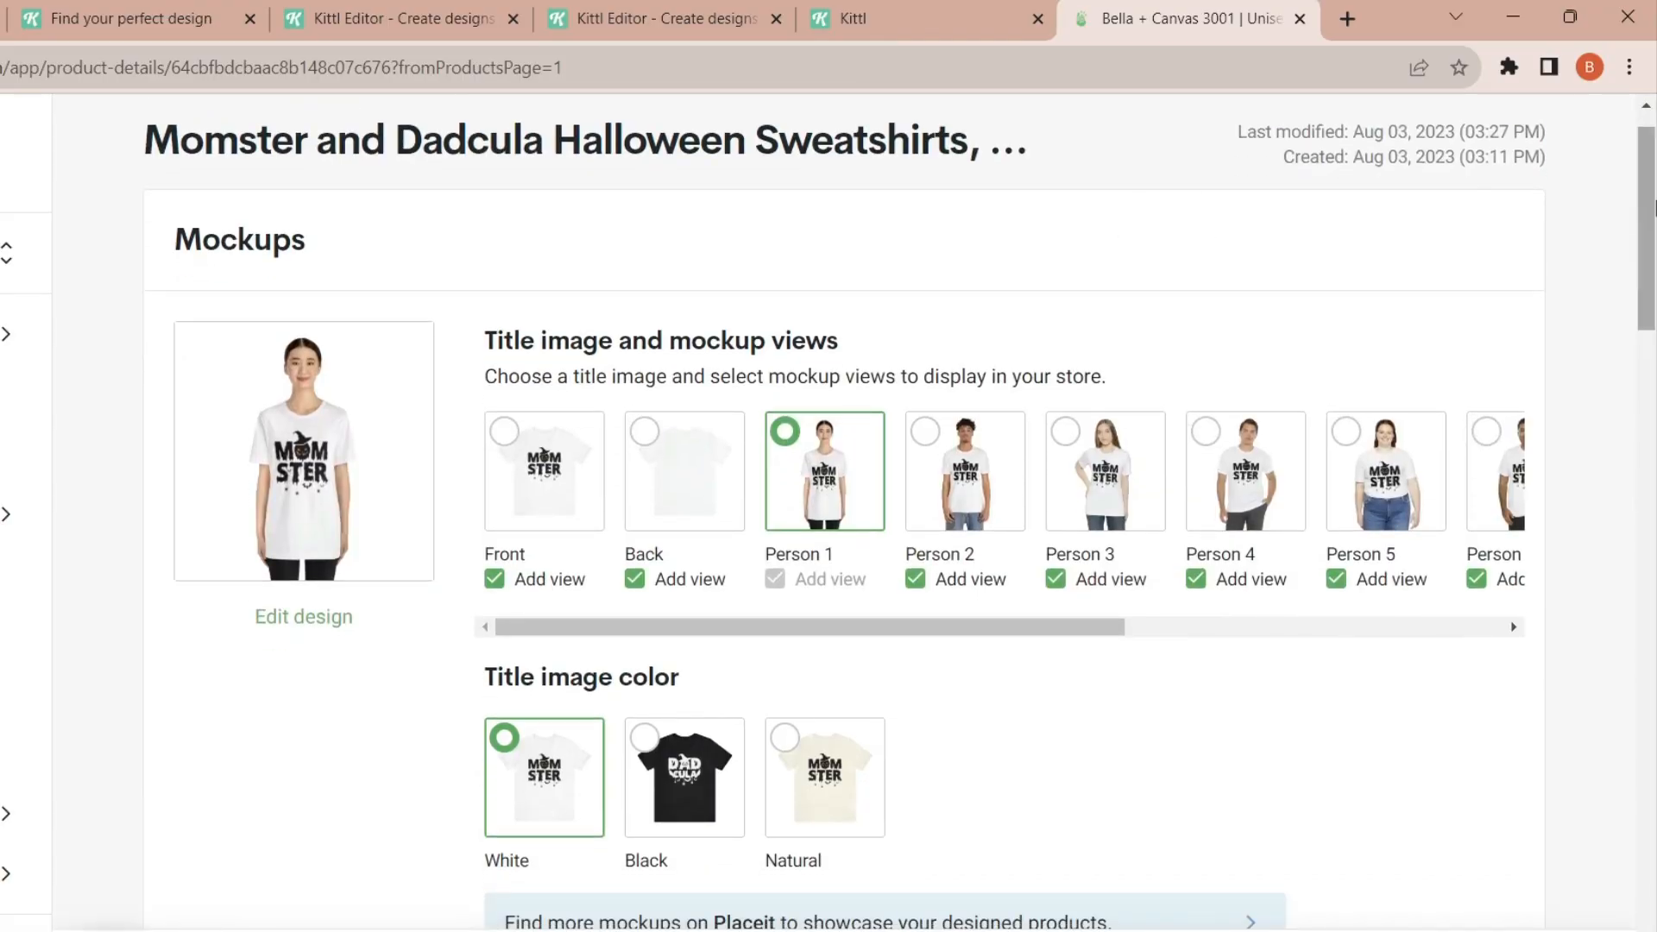
{"action": "left_click_drag", "start_coordinate": [1653, 204], "coordinate": [1653, 694]}
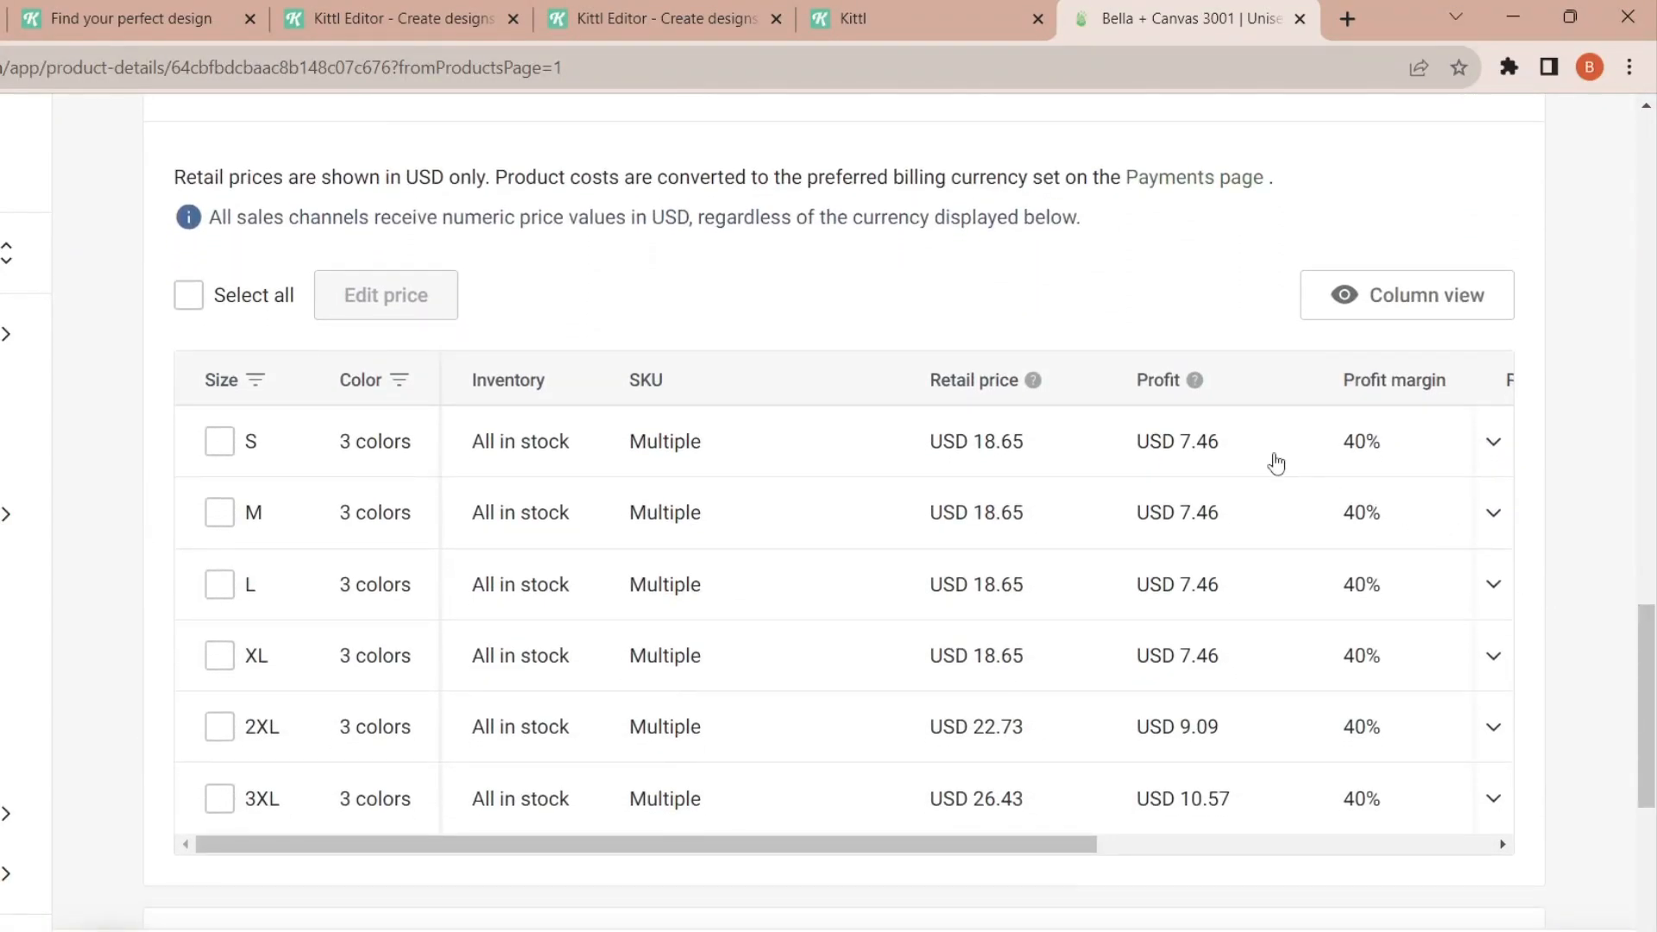
{"action": "left_click", "coordinate": [1494, 445]}
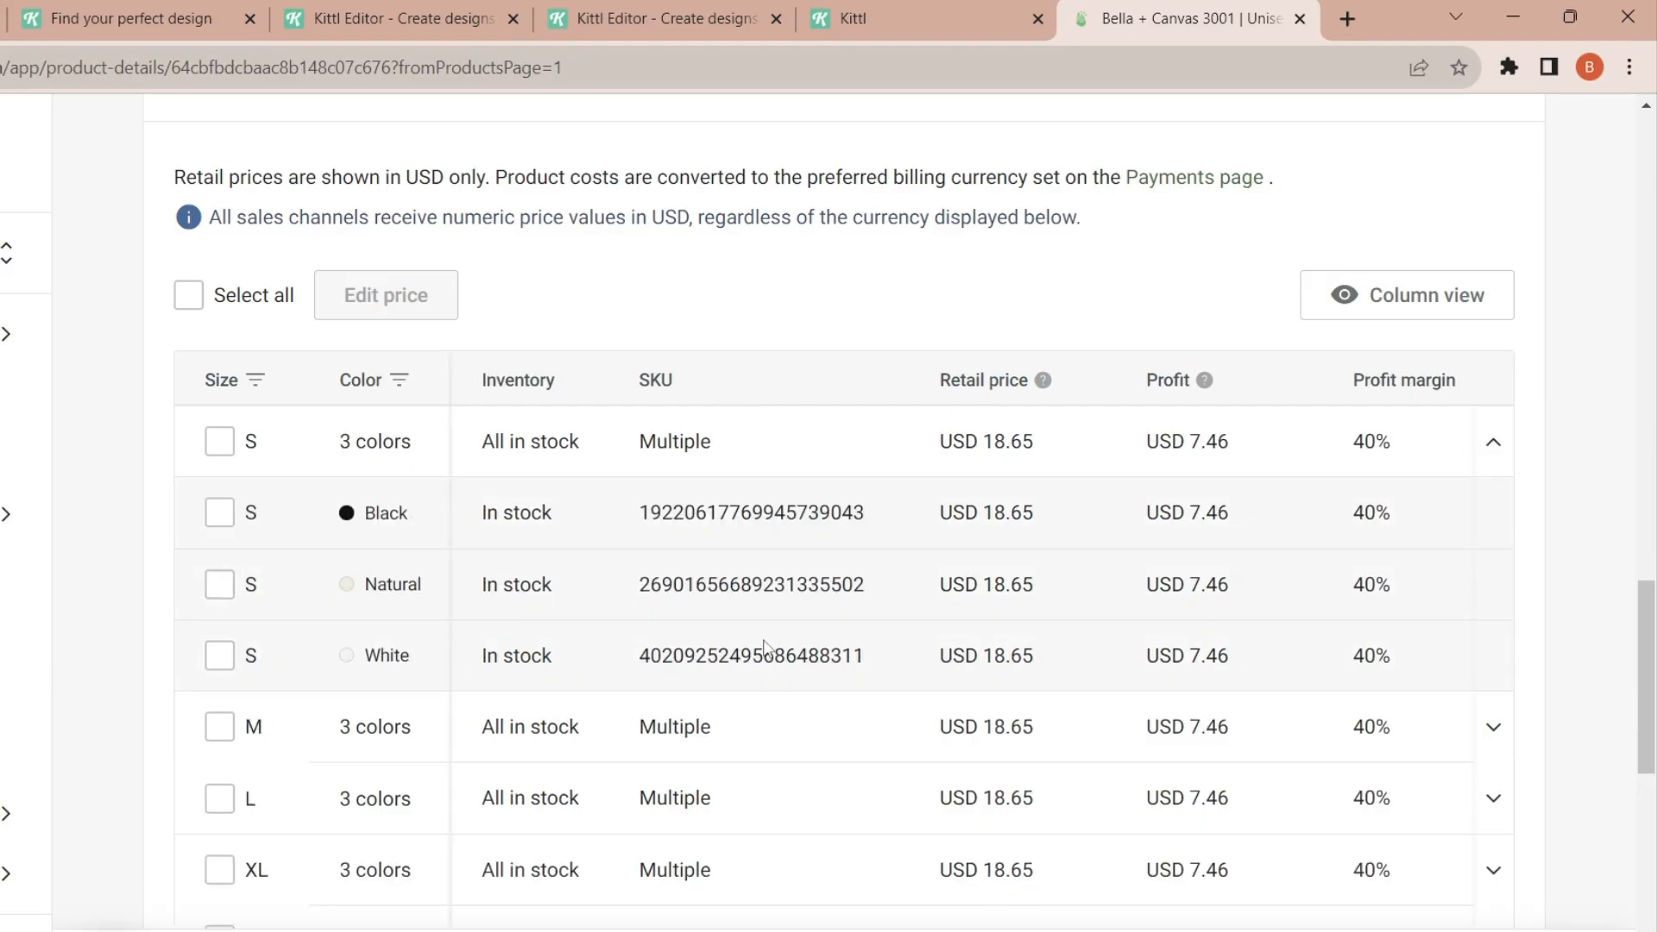
{"action": "left_click_drag", "start_coordinate": [875, 663], "coordinate": [642, 671]}
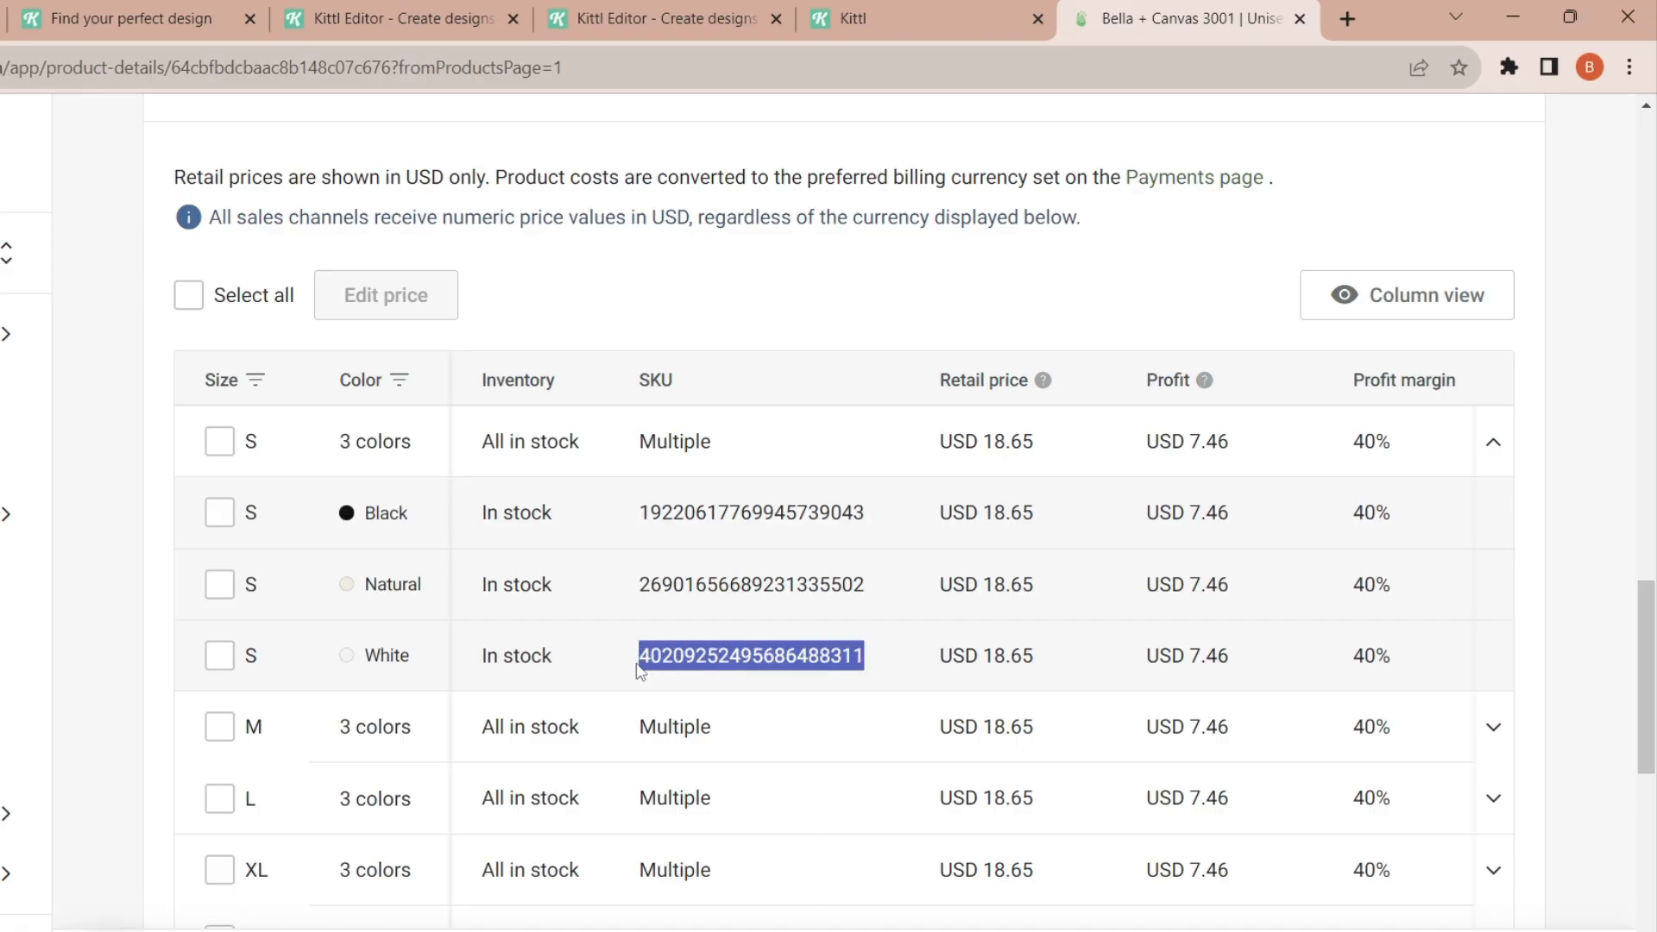
{"action": "left_click", "coordinate": [640, 671]}
{"action": "double_click", "coordinate": [734, 648]}
{"action": "key", "text": "ctrl+c"}
{"action": "key", "text": "alt+Tab"}
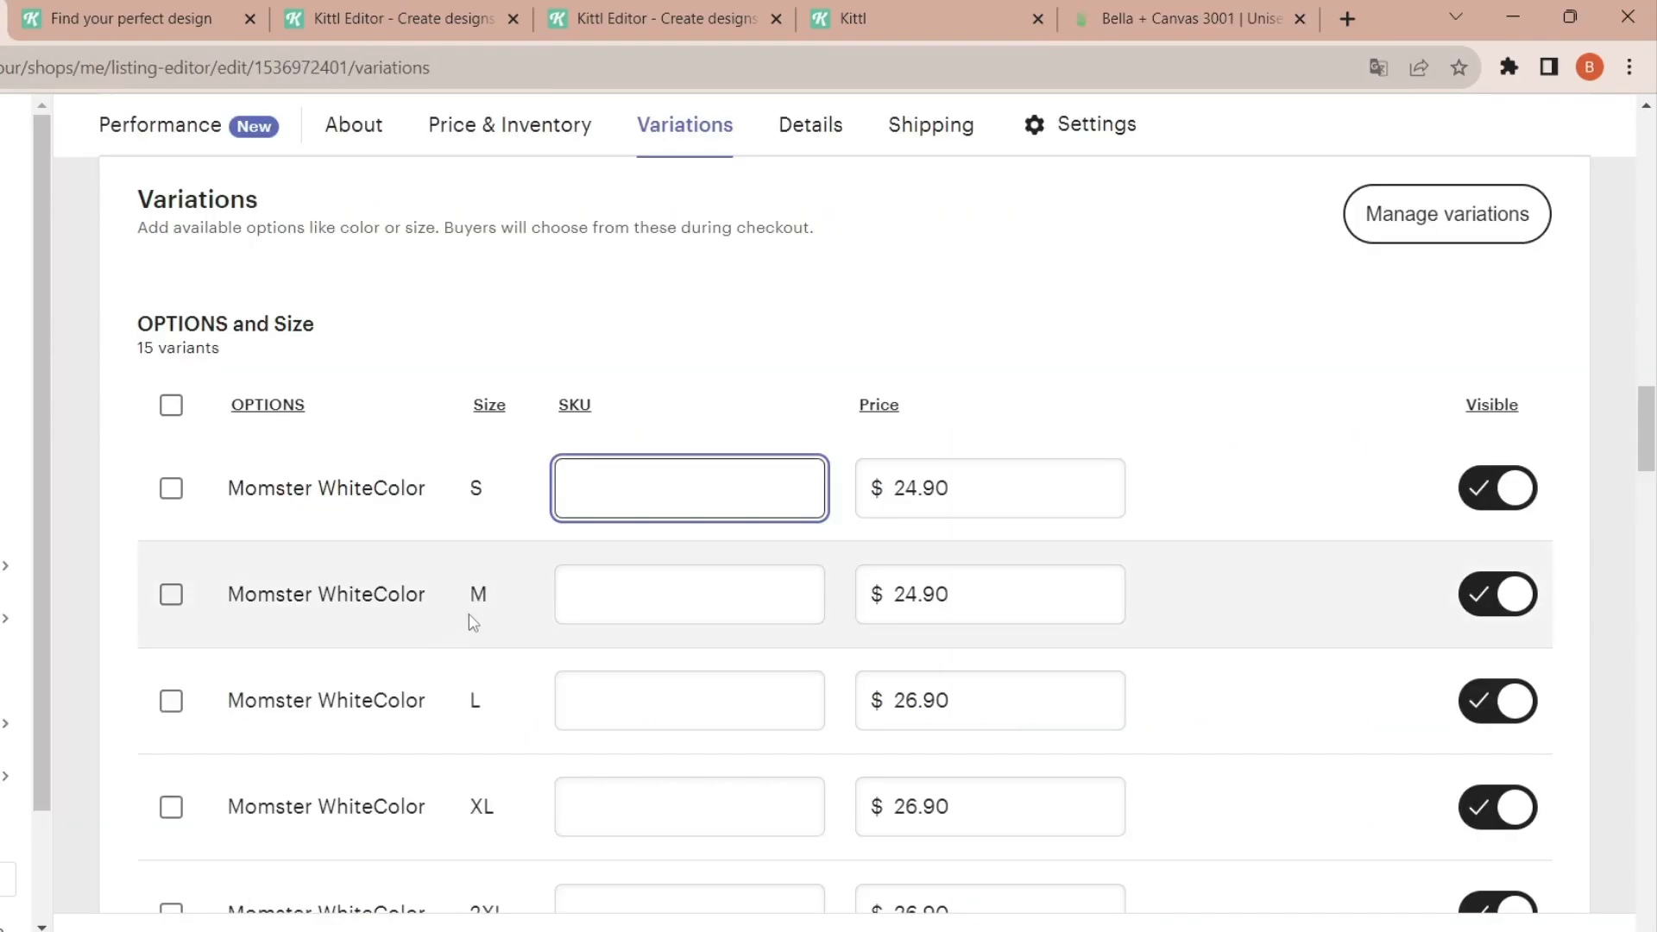
{"action": "key", "text": "ctrl+v"}
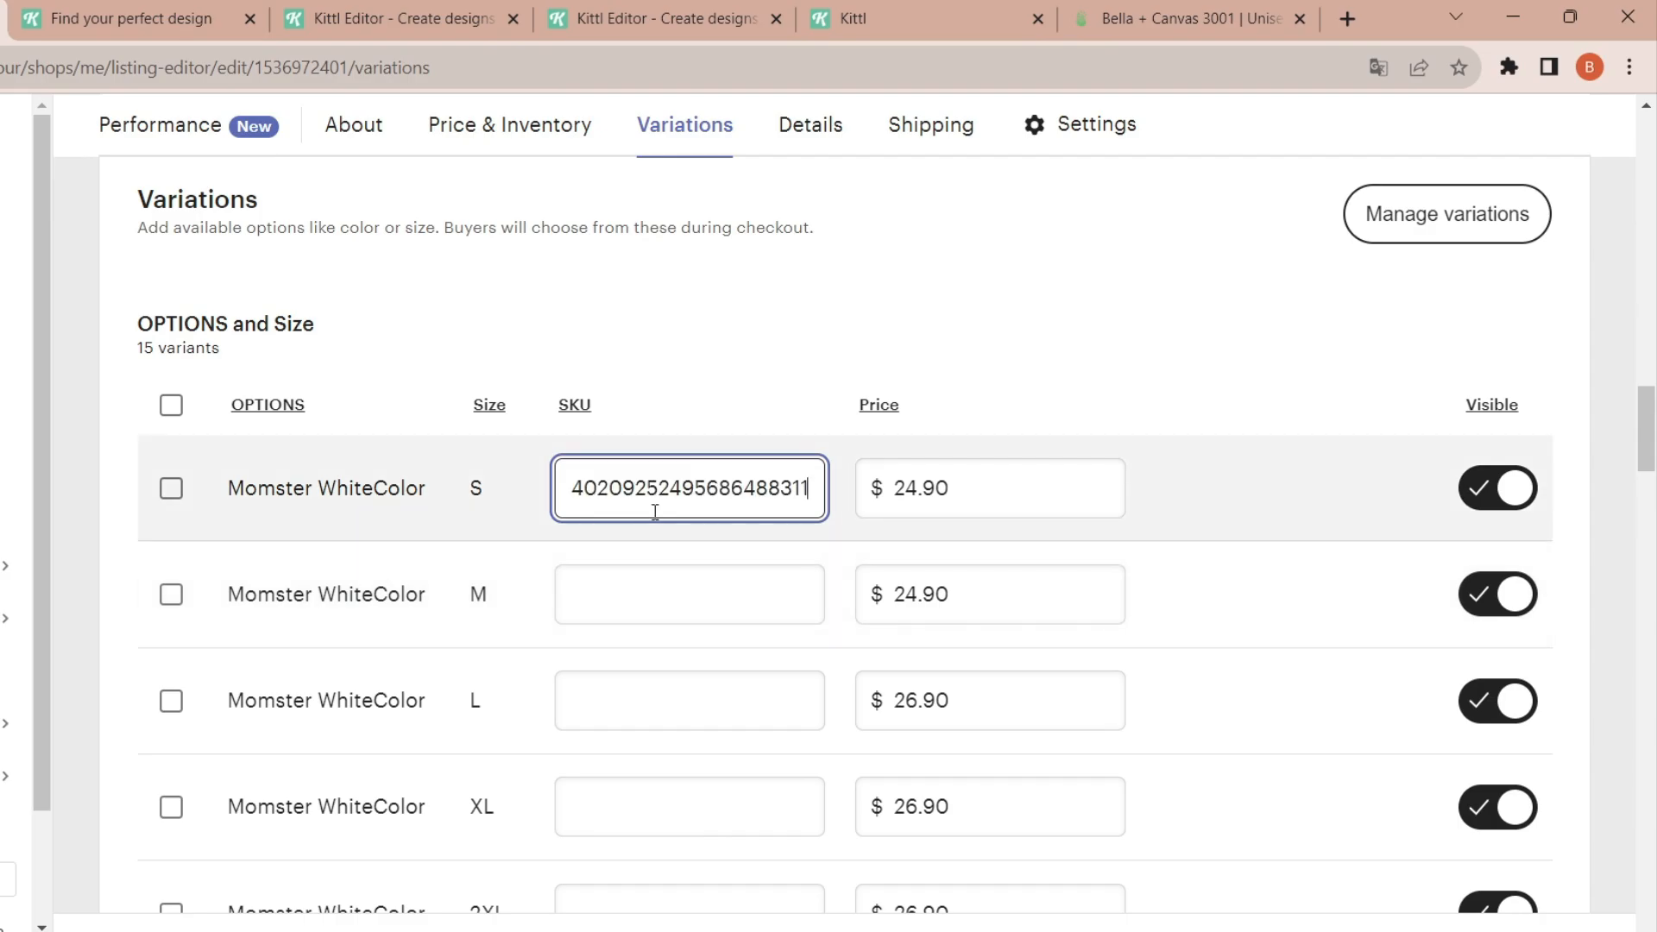
{"action": "left_click", "coordinate": [639, 583]}
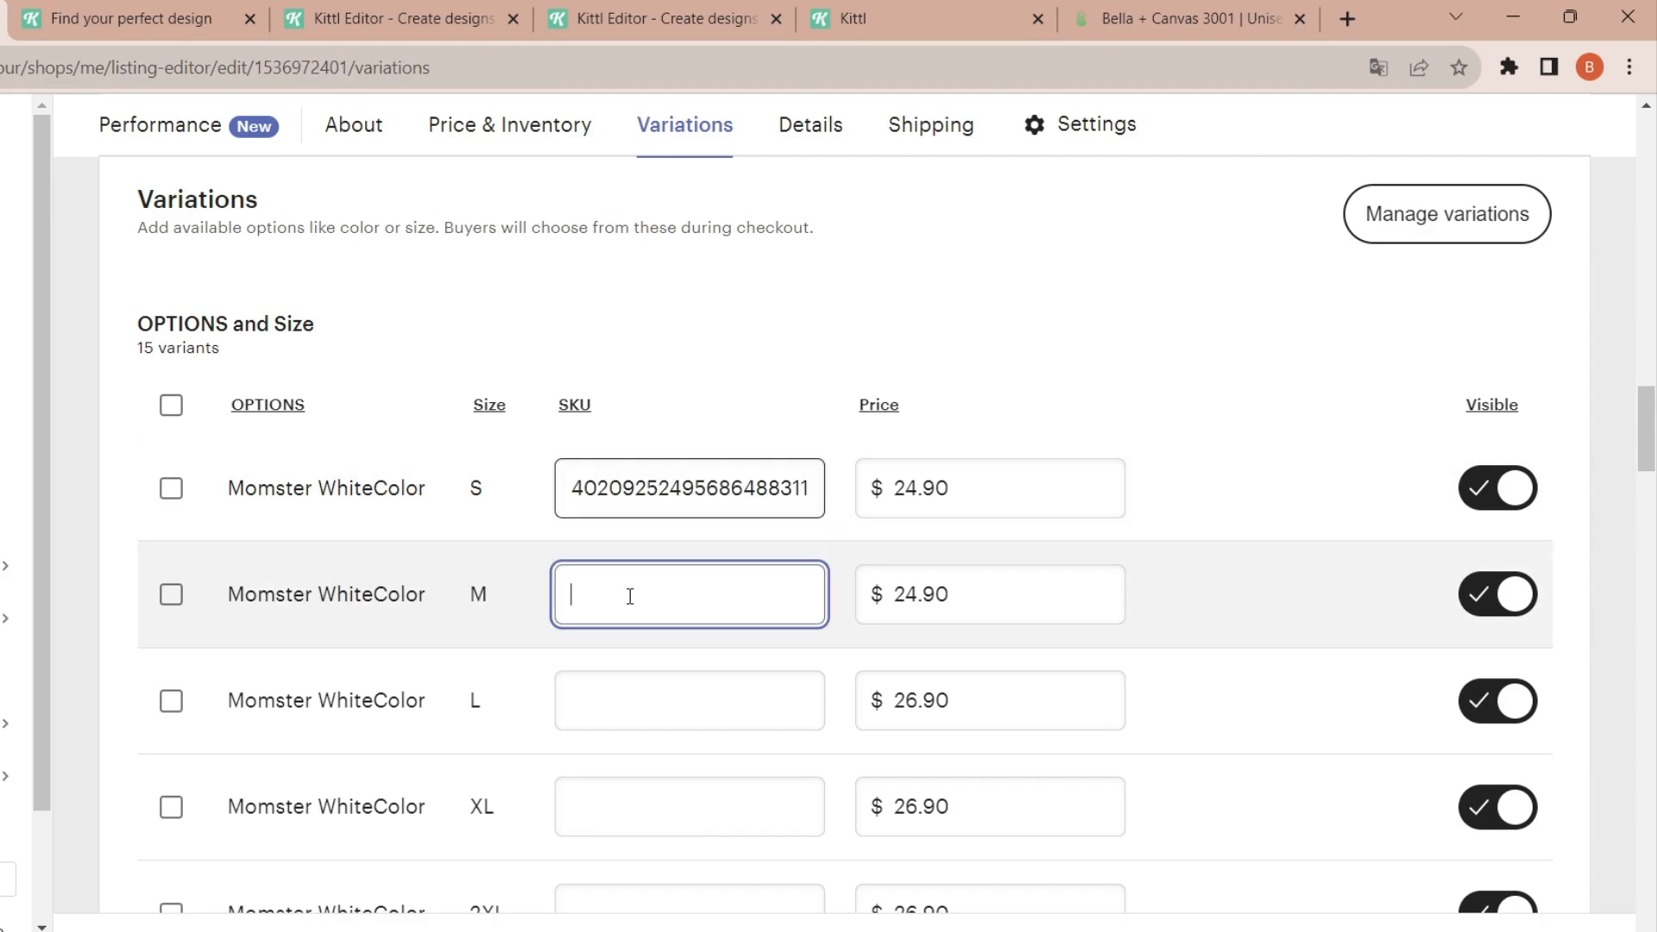
{"action": "left_click", "coordinate": [1186, 9]}
{"action": "scroll", "coordinate": [1645, 677], "scroll_direction": "down", "scroll_amount": 2}
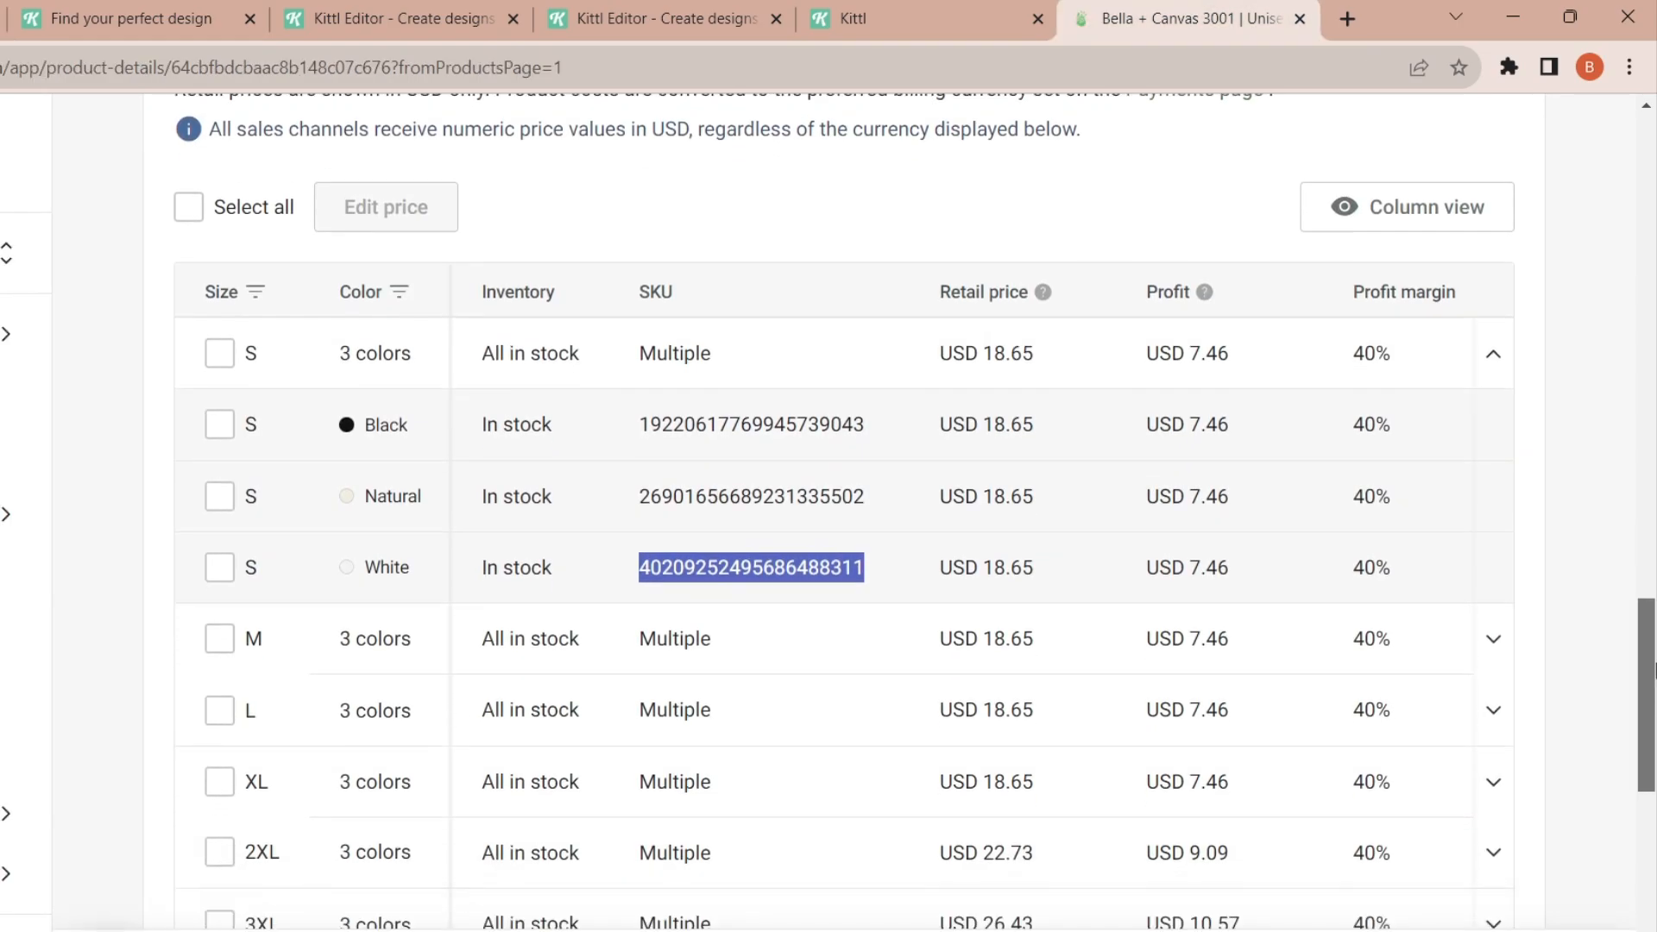
{"action": "left_click", "coordinate": [1492, 534]}
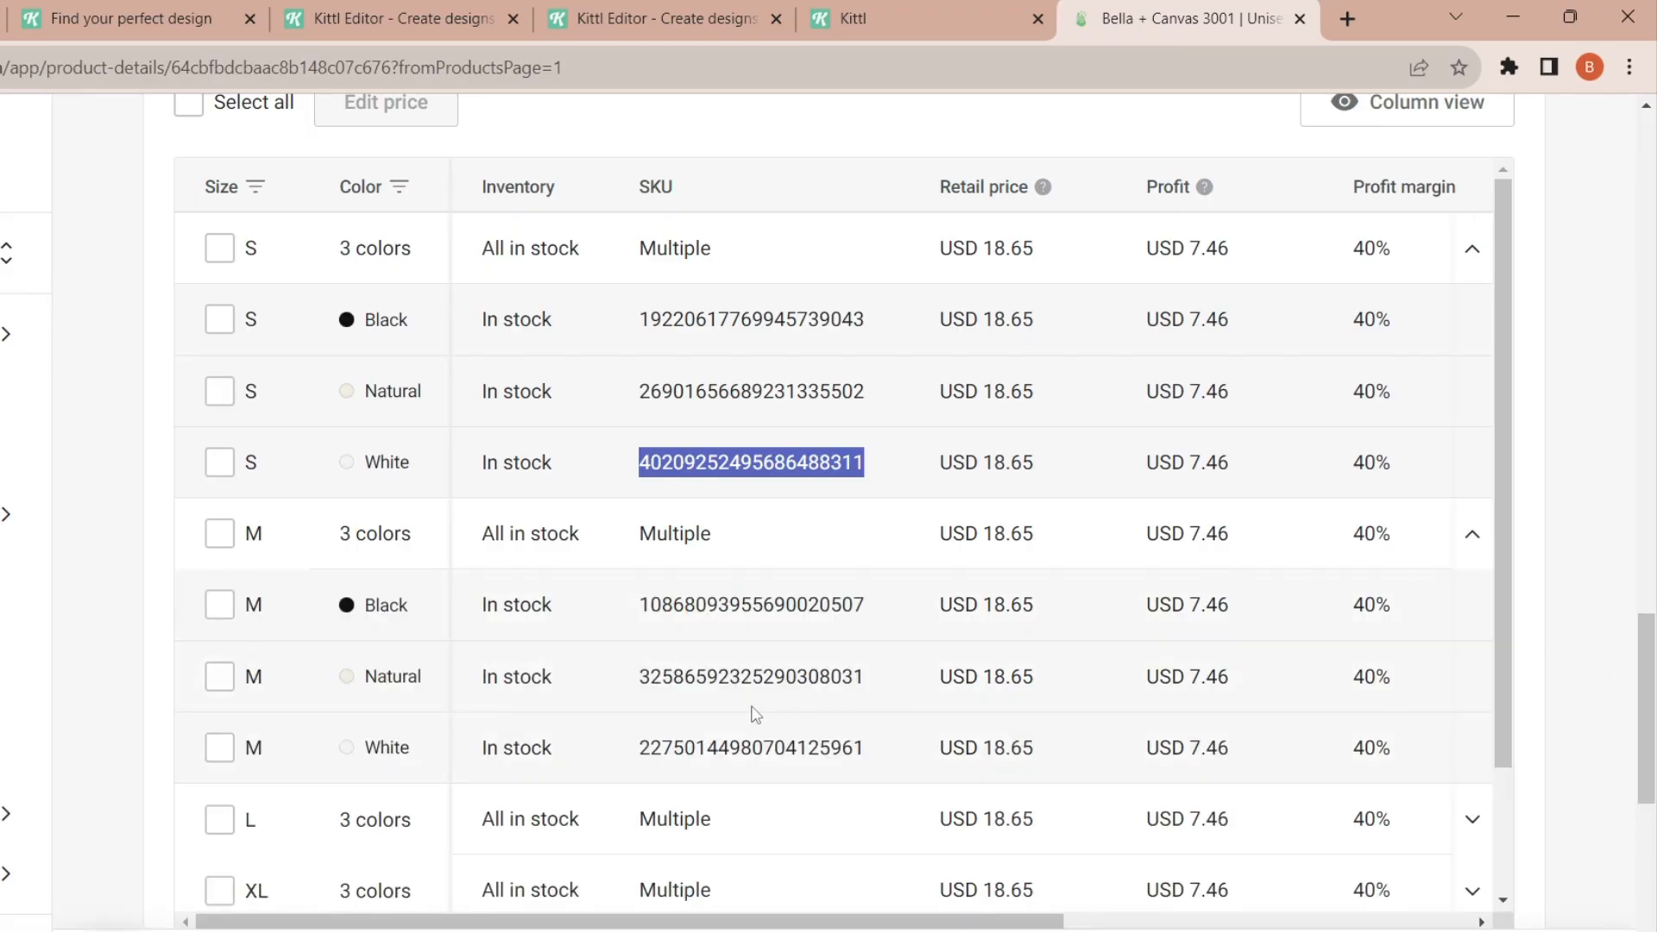
{"action": "double_click", "coordinate": [718, 748]}
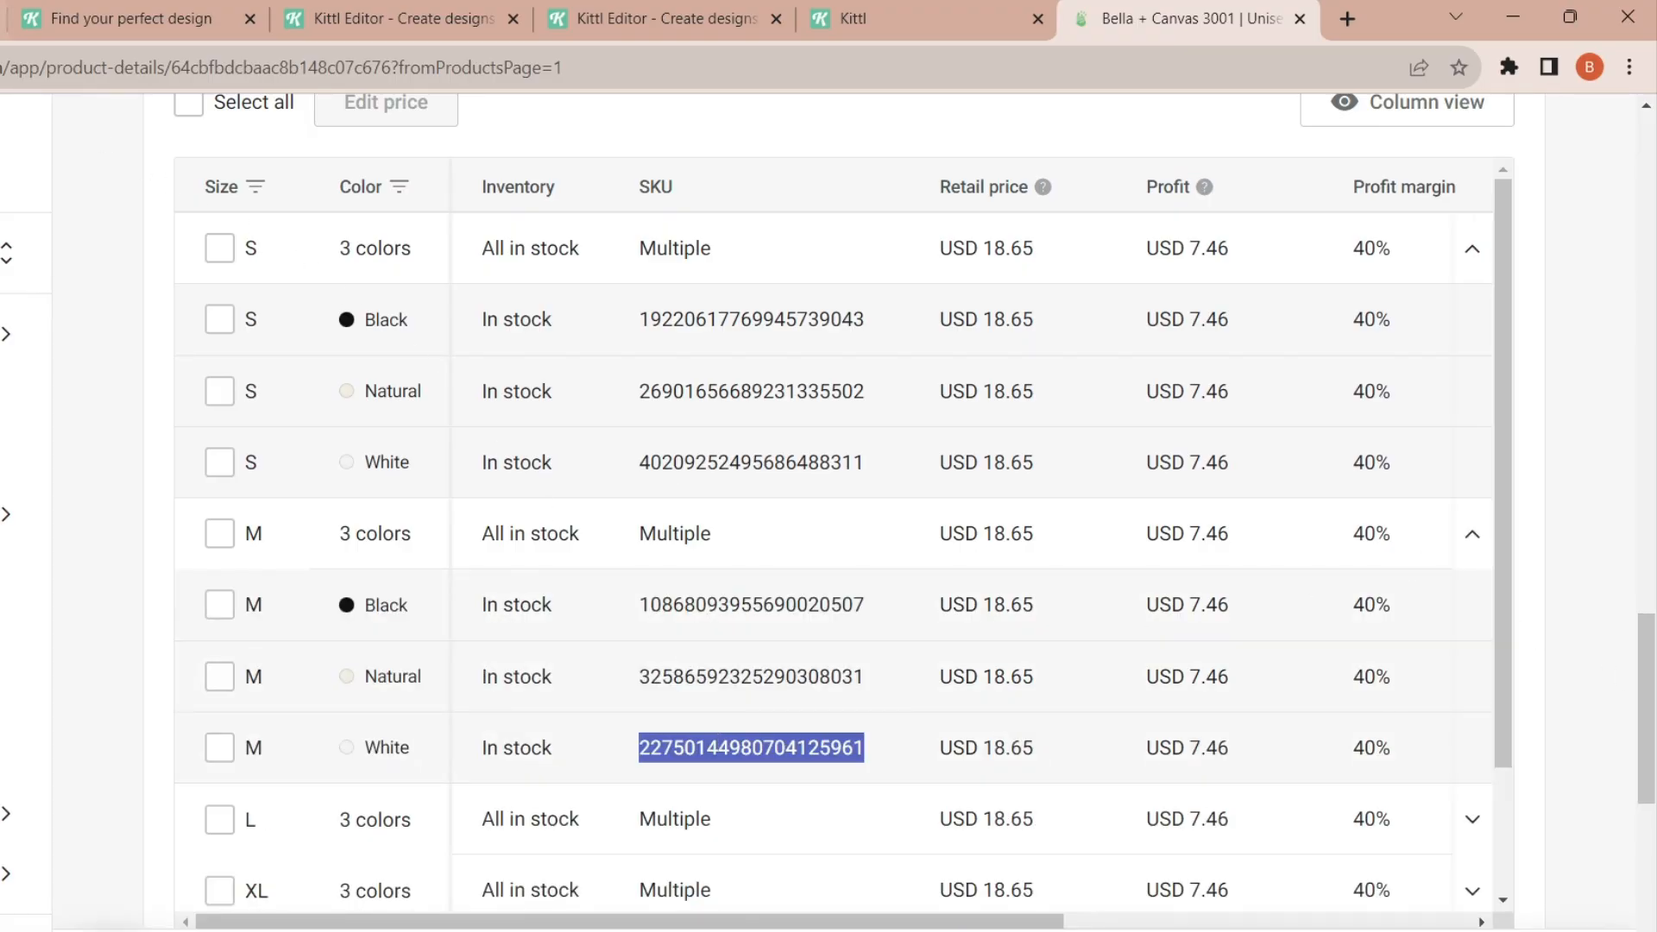
{"action": "key", "text": "ctrl+c"}
{"action": "key", "text": "alt+Tab"}
{"action": "key", "text": "ctrl+v"}
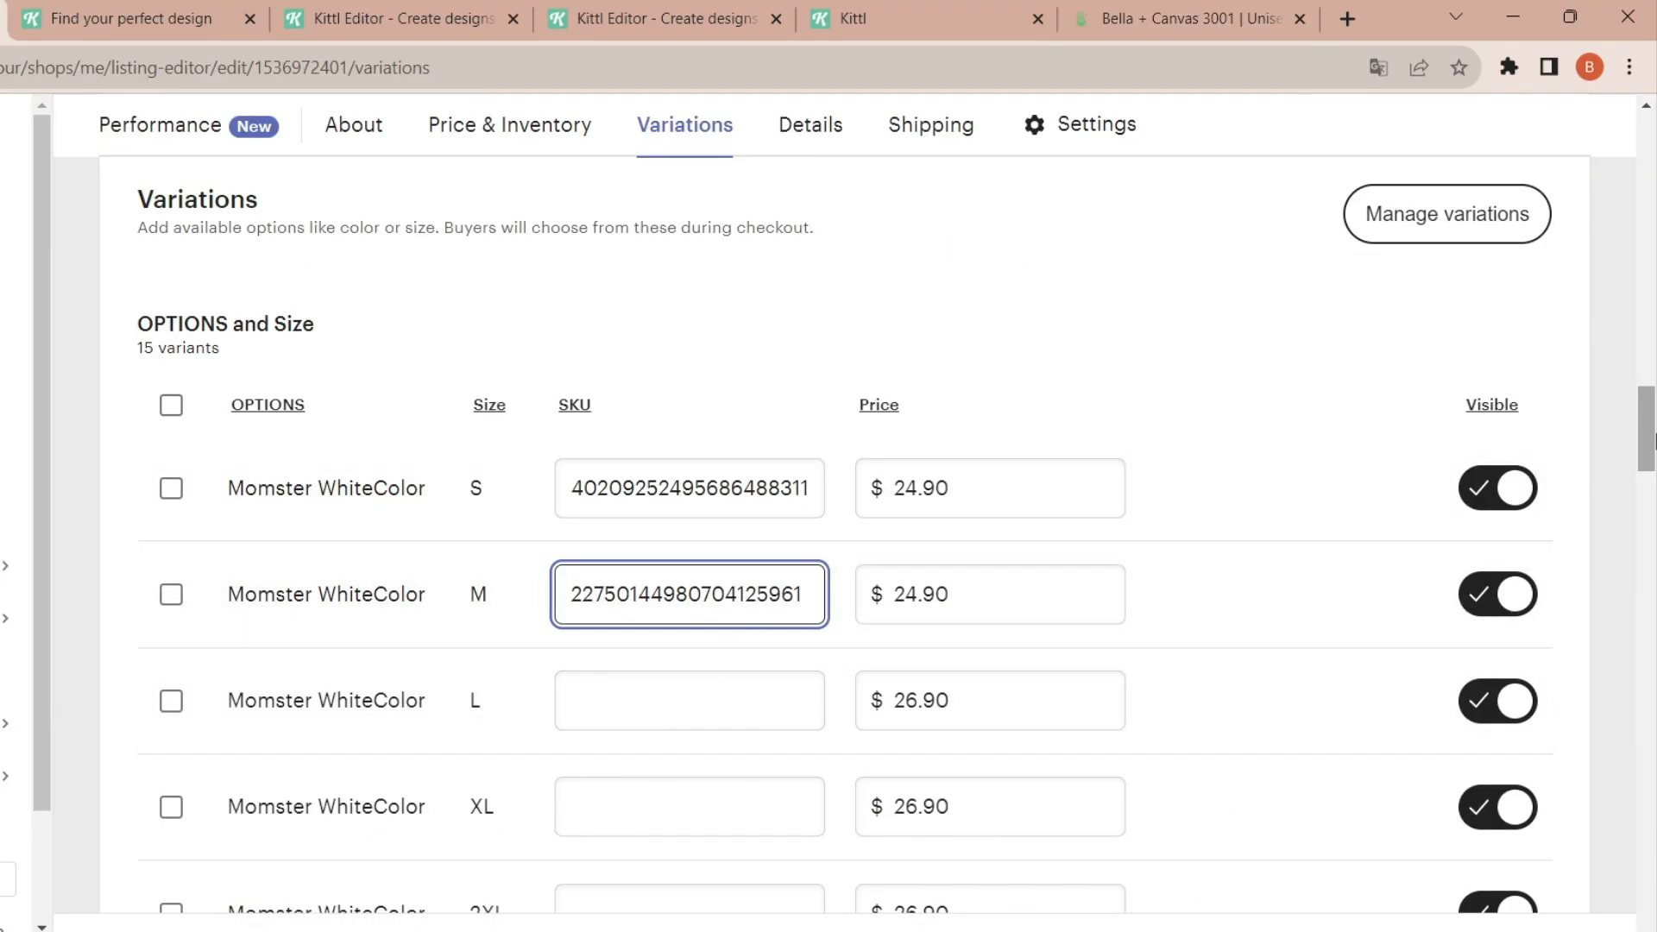
- Review the listing's remaining sections, from tags and materials through shipping to the renewal options
{"action": "left_click_drag", "start_coordinate": [1652, 441], "coordinate": [1652, 787]}
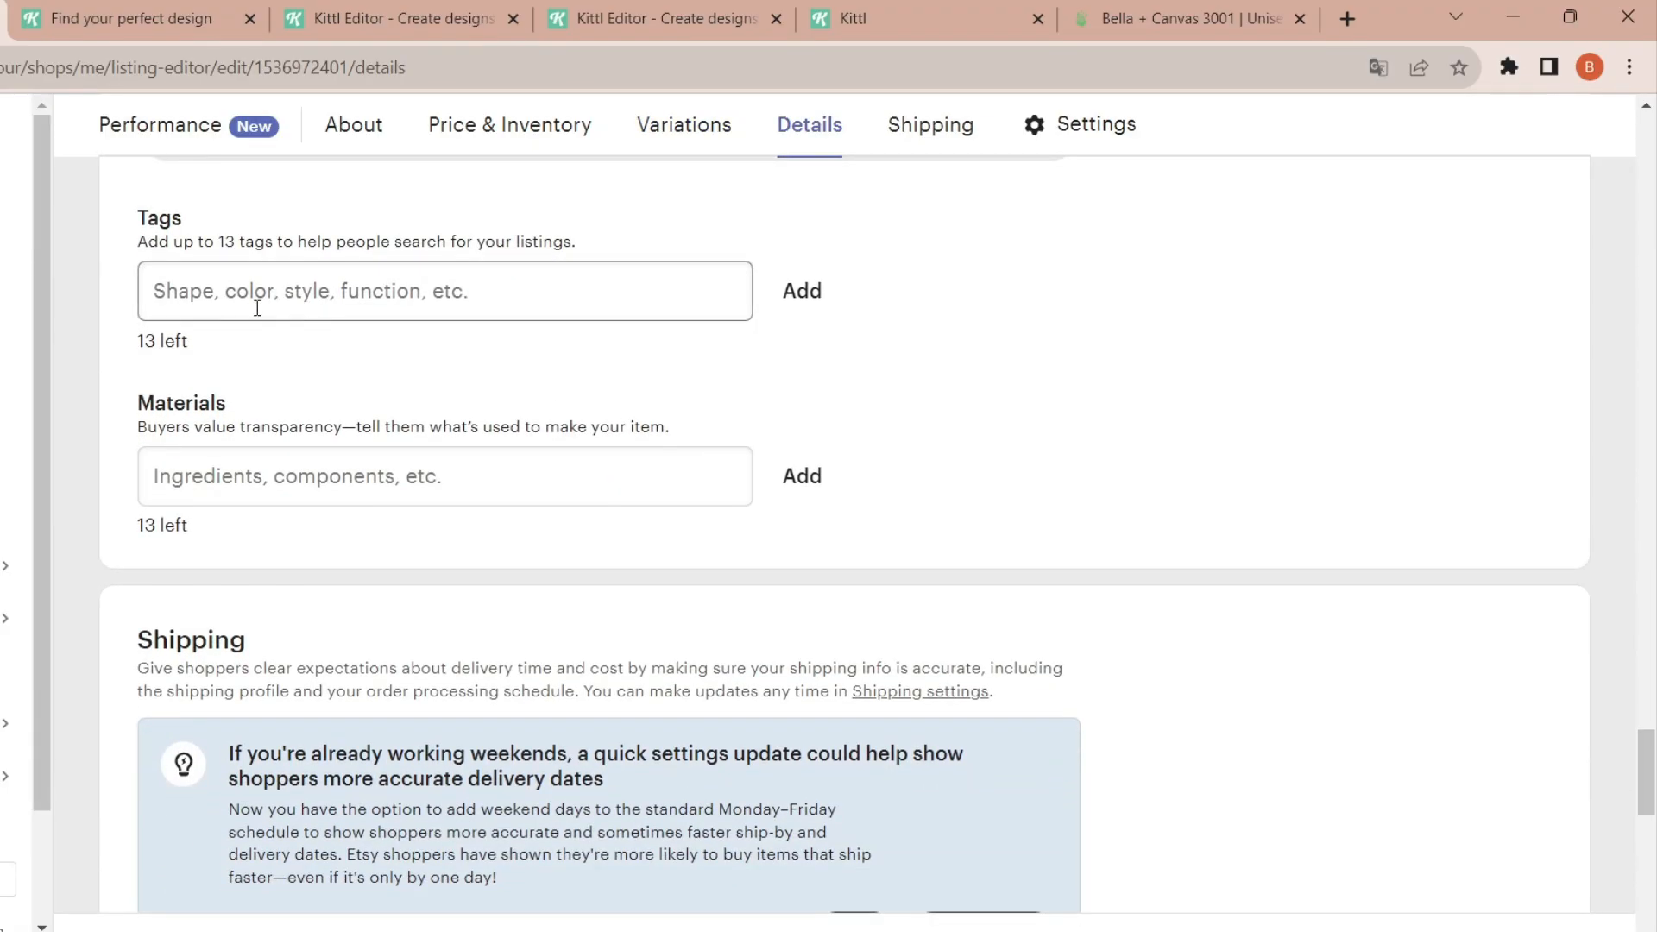
{"action": "left_click_drag", "start_coordinate": [1653, 803], "coordinate": [1652, 927]}
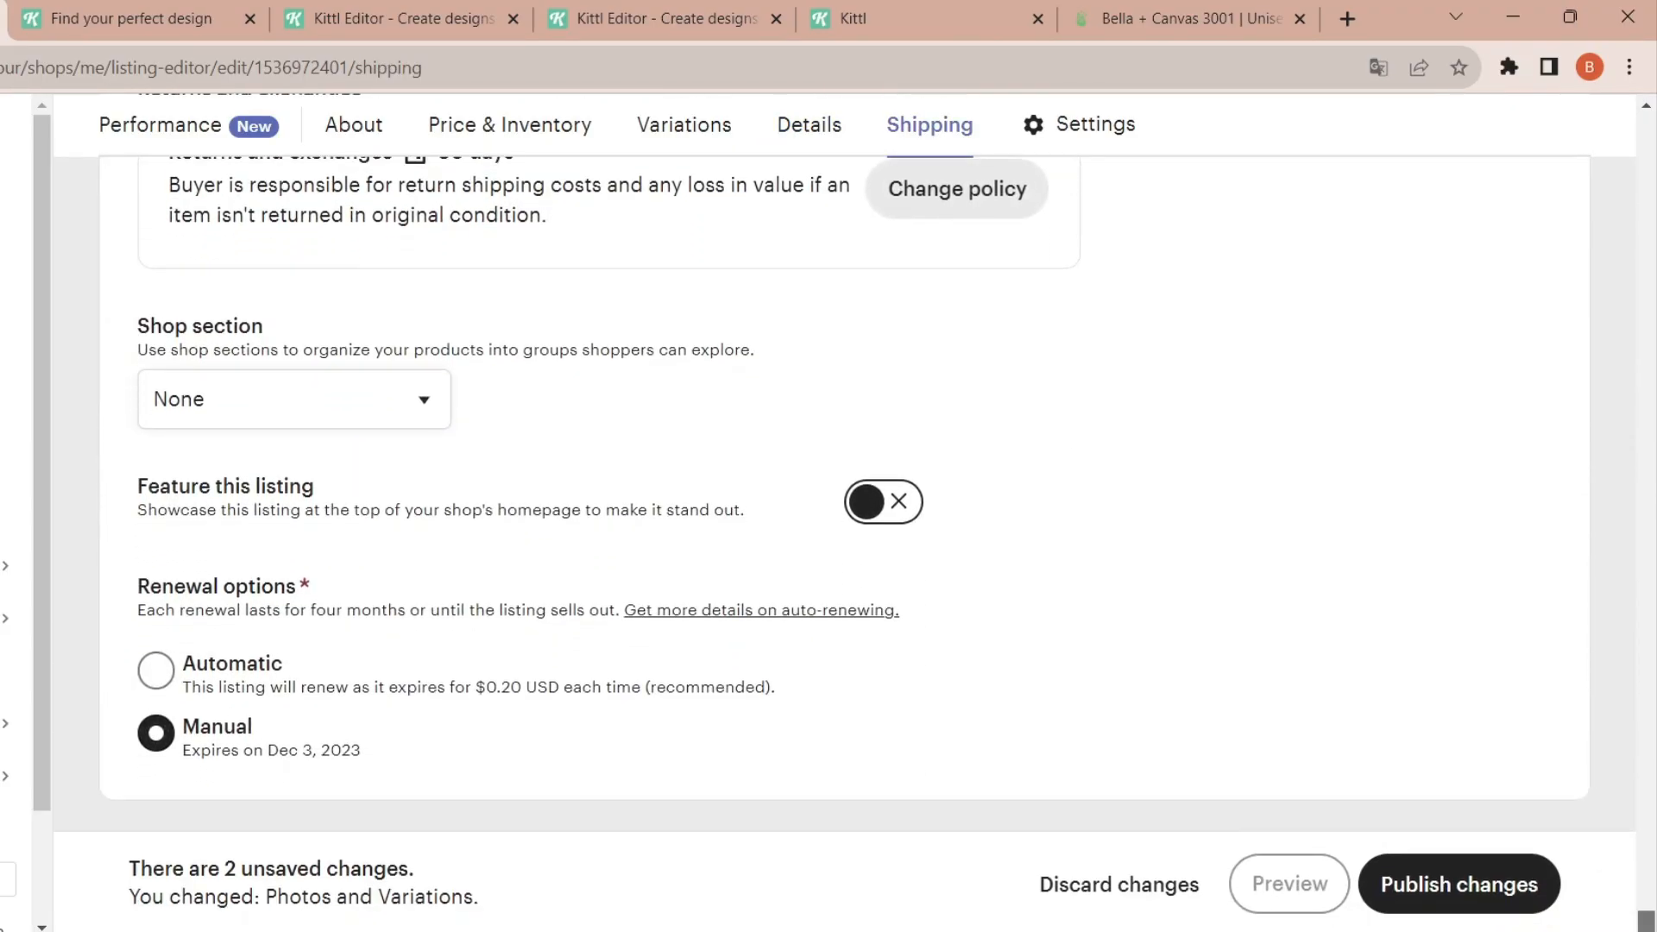